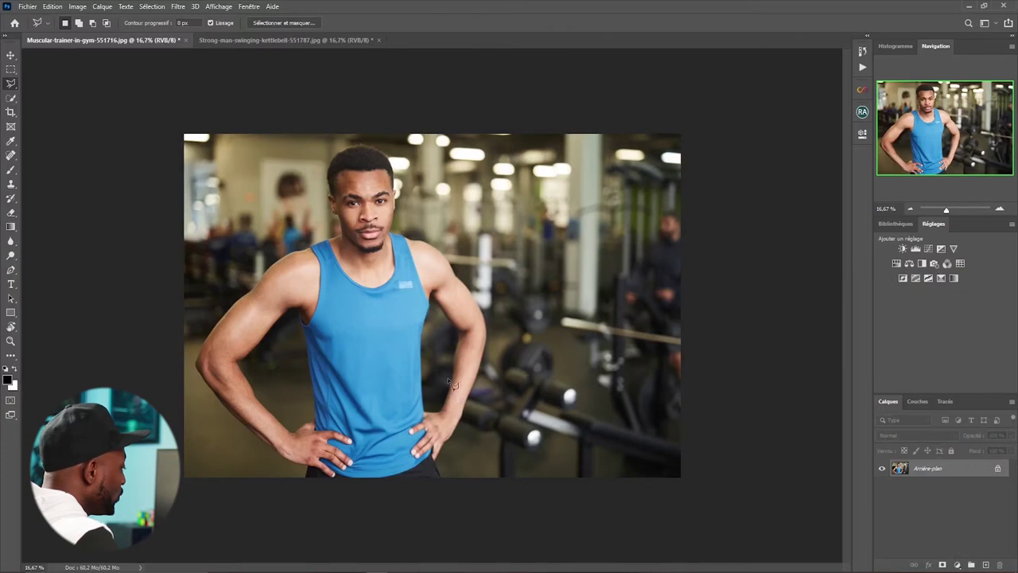
Compare the trainer and kettlebell photos, ending on the trainer photo with the Brush tool active
click(233, 40)
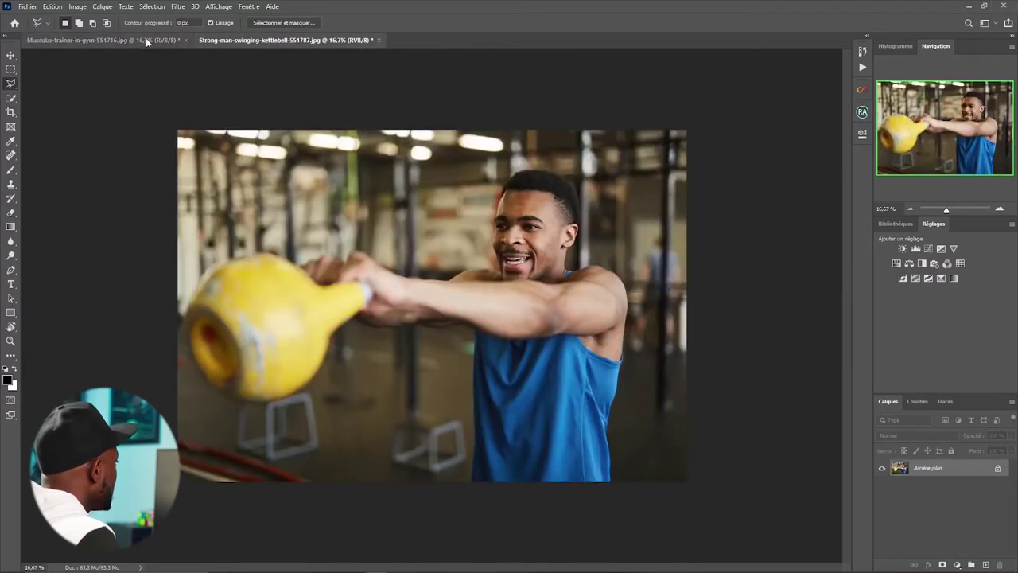
click(146, 40)
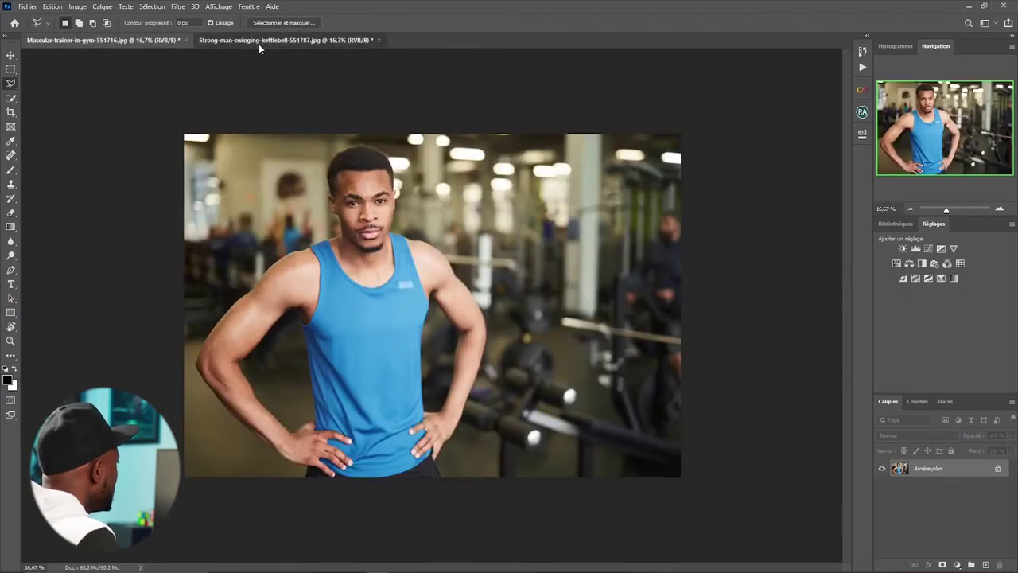
click(247, 41)
click(154, 41)
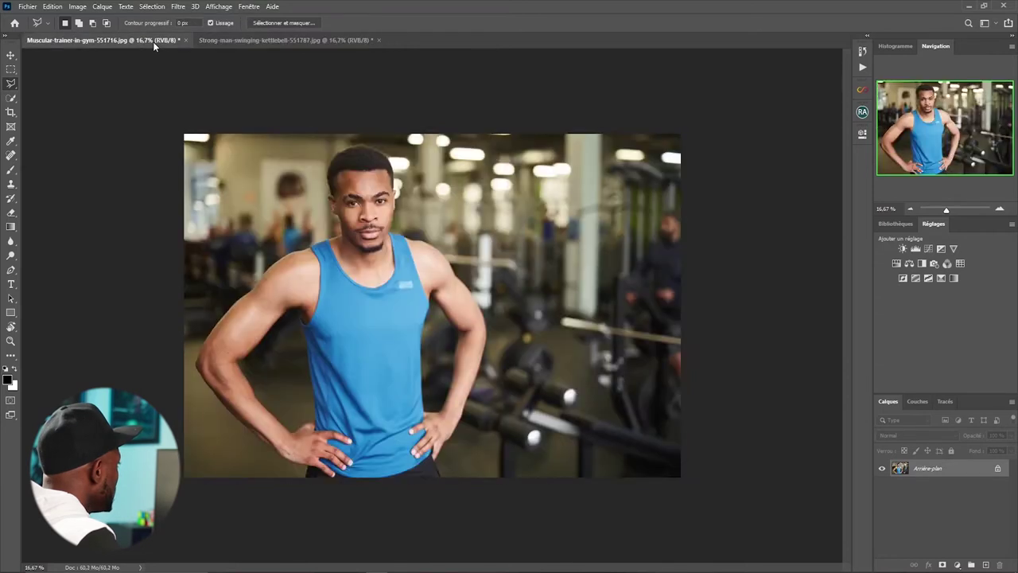
click(267, 39)
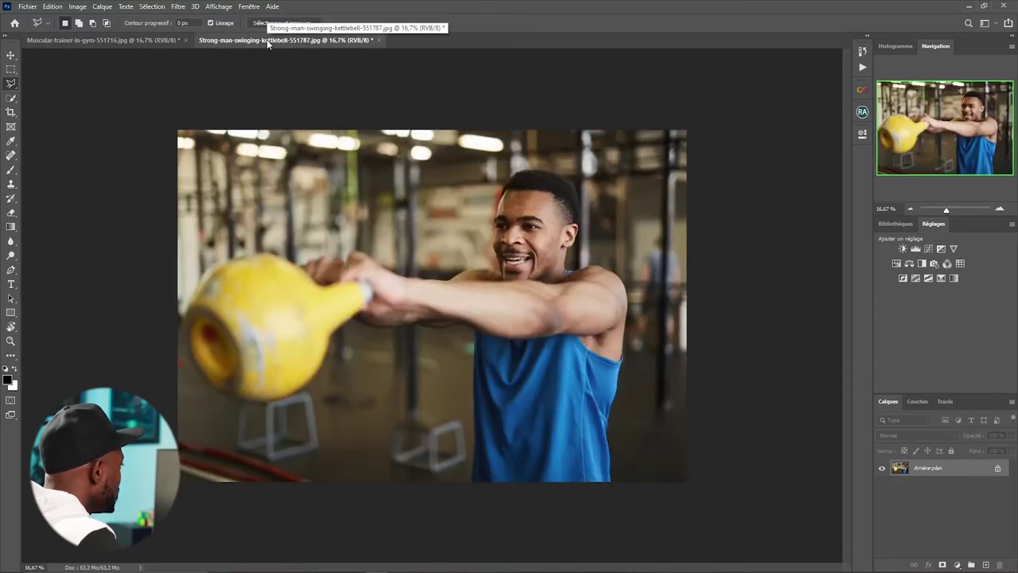
click(149, 40)
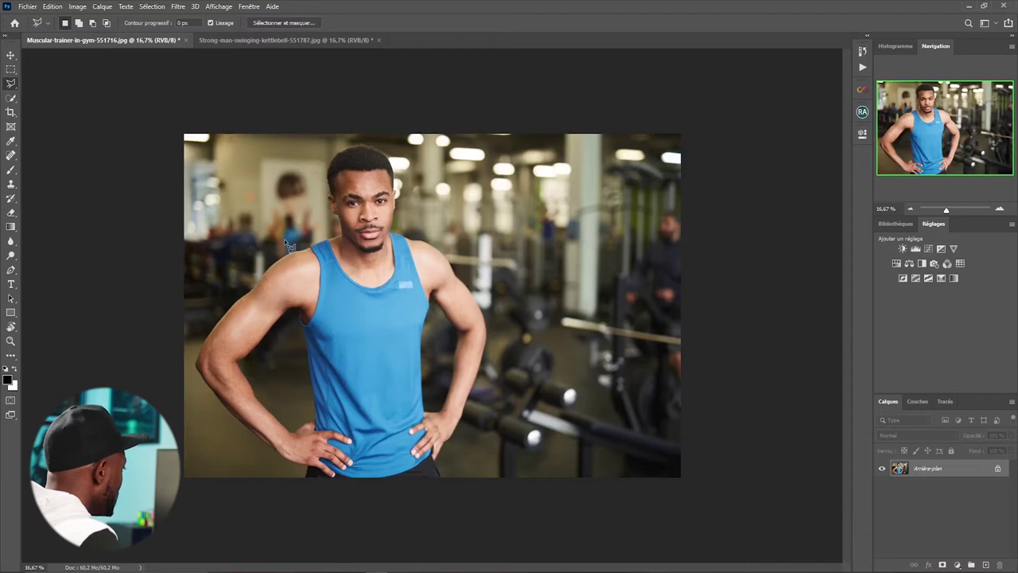
key(v)
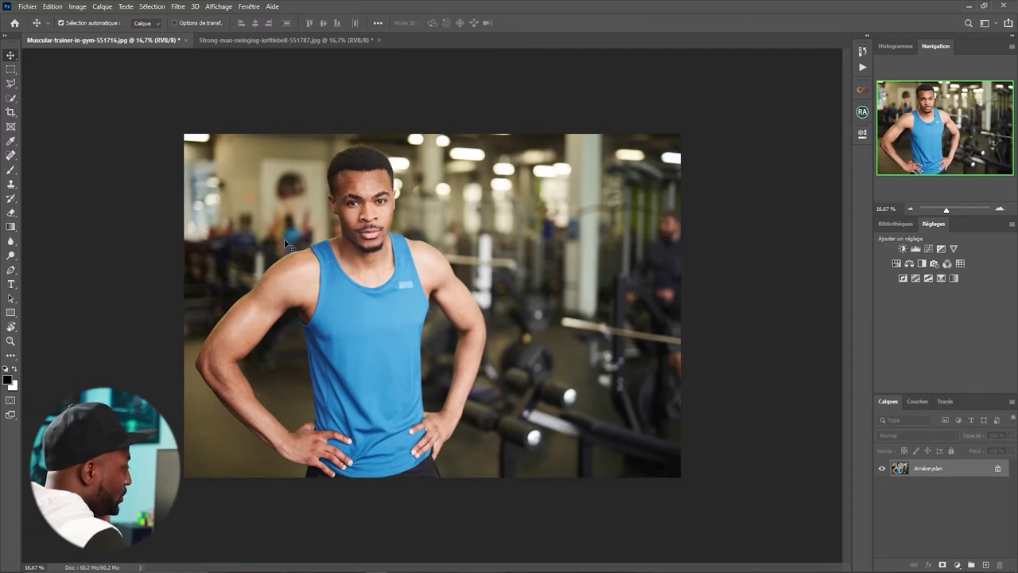
key(b)
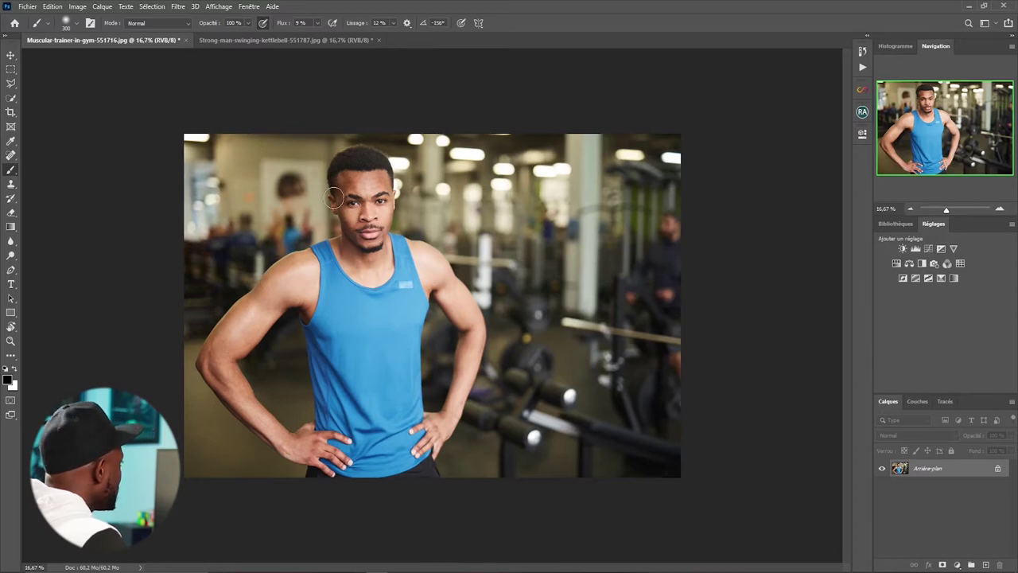
Select the trainer with Focus Area, refining the cutout at the hip, right arm and left wrist
click(153, 10)
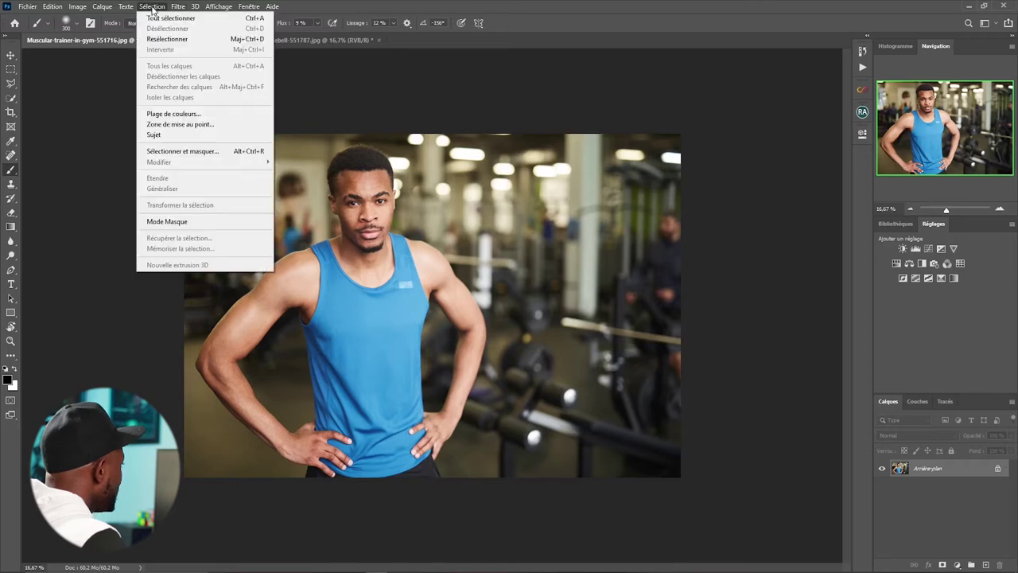
click(173, 125)
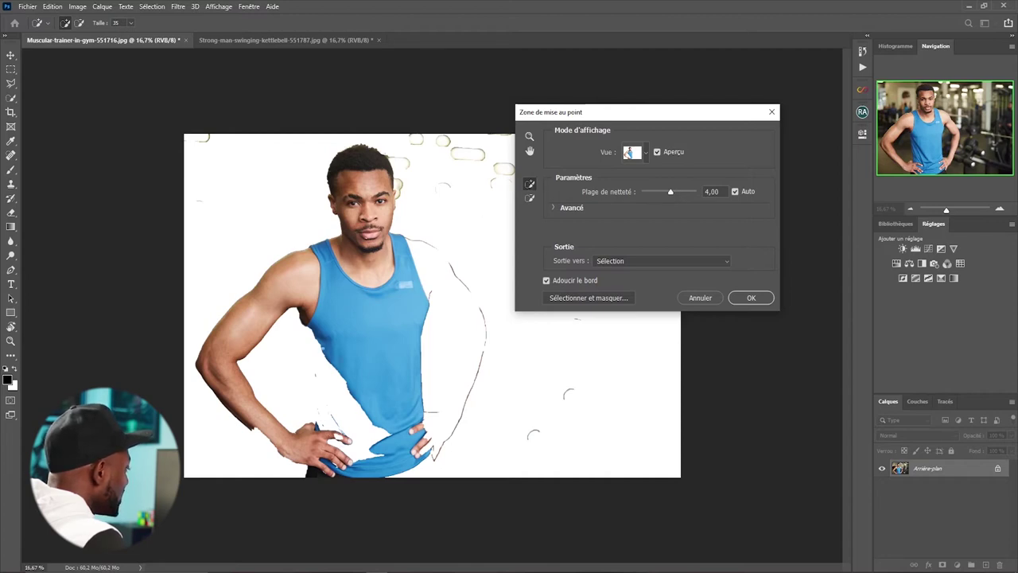
drag(324, 353, 324, 425)
mouse_move(341, 376)
mouse_down()
mouse_move(342, 452)
mouse_move(367, 423)
mouse_move(348, 454)
mouse_move(382, 428)
mouse_move(355, 449)
mouse_up()
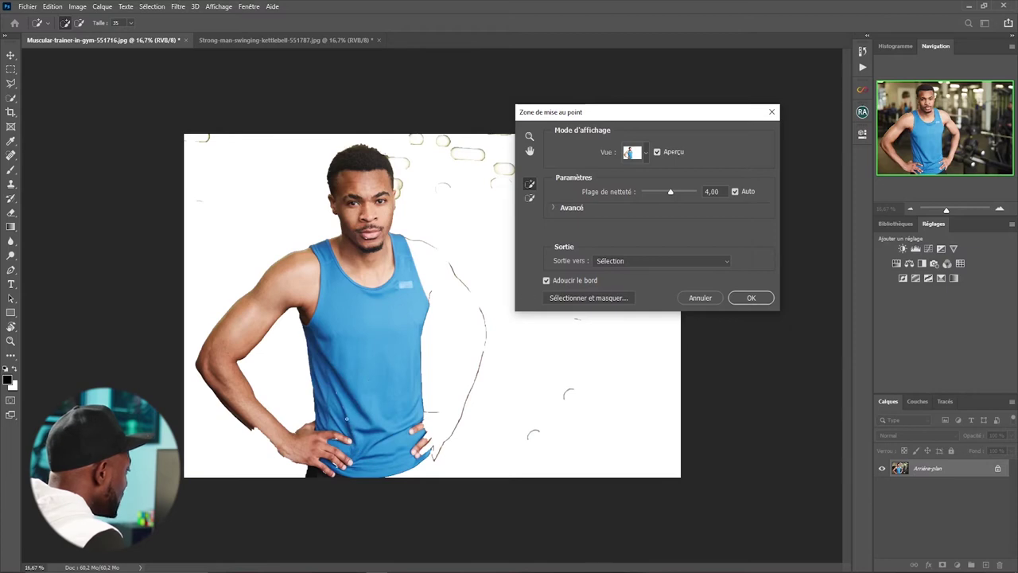
mouse_move(426, 264)
mouse_down()
mouse_move(450, 277)
mouse_move(479, 339)
mouse_move(453, 406)
mouse_move(425, 438)
mouse_up()
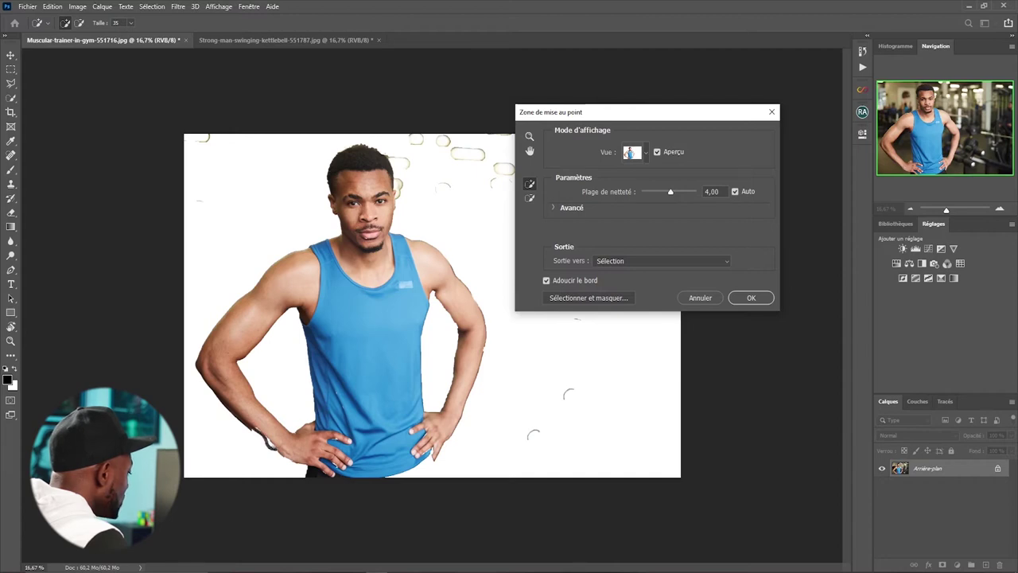
click(266, 437)
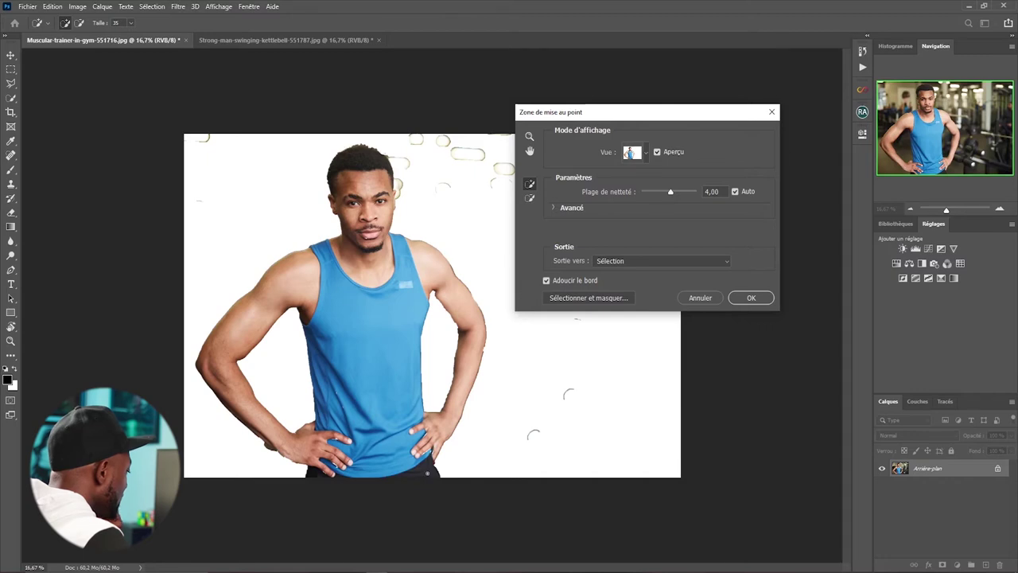
click(751, 299)
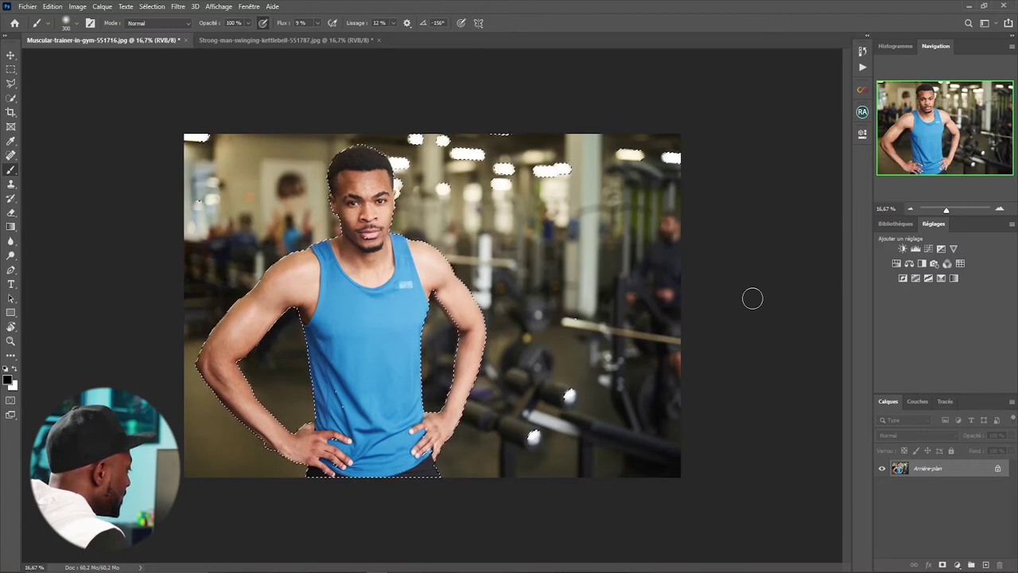
Add a Gradient Map adjustment layer masked to the trainer selection
click(957, 564)
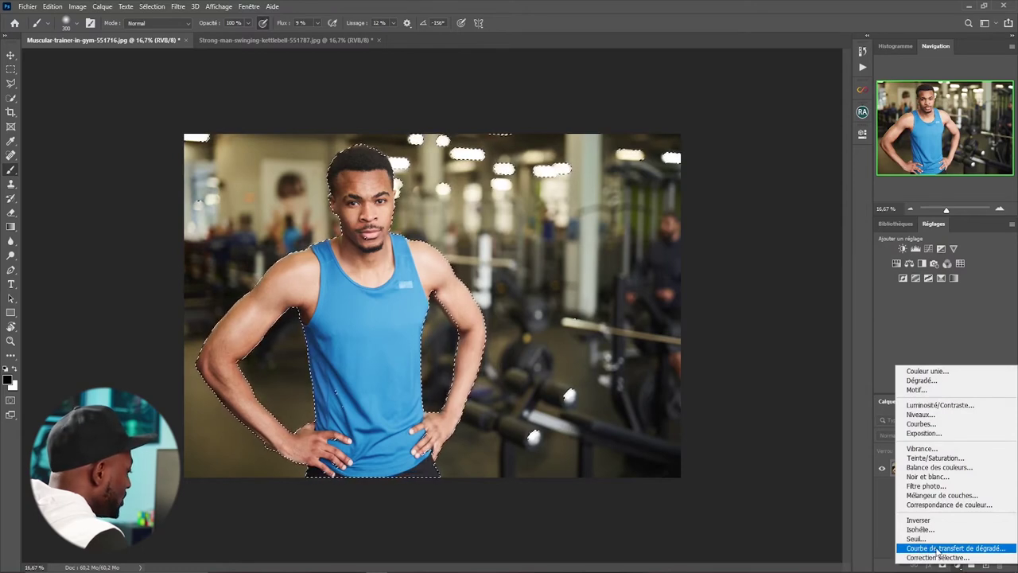
click(939, 548)
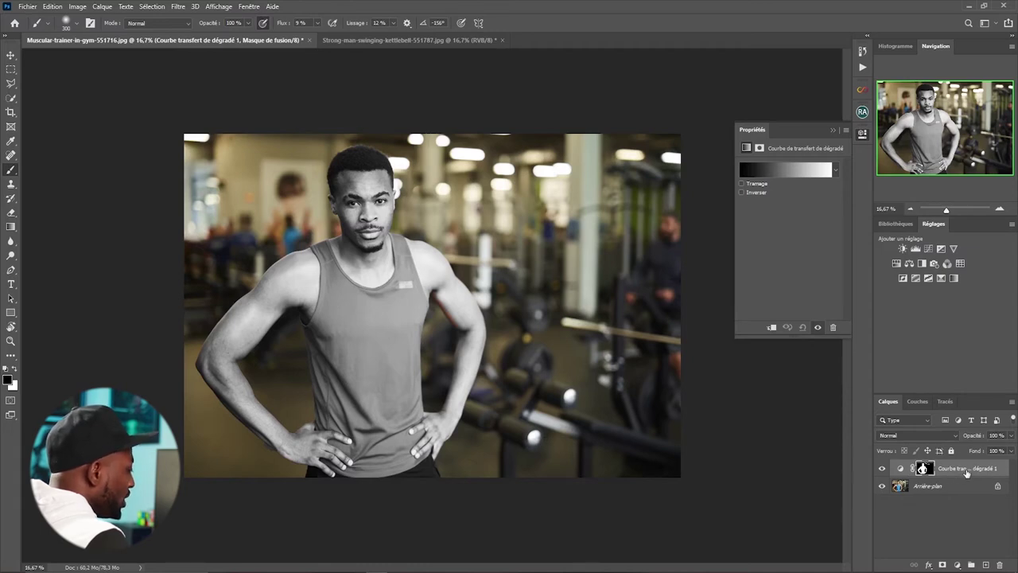
double_click(960, 471)
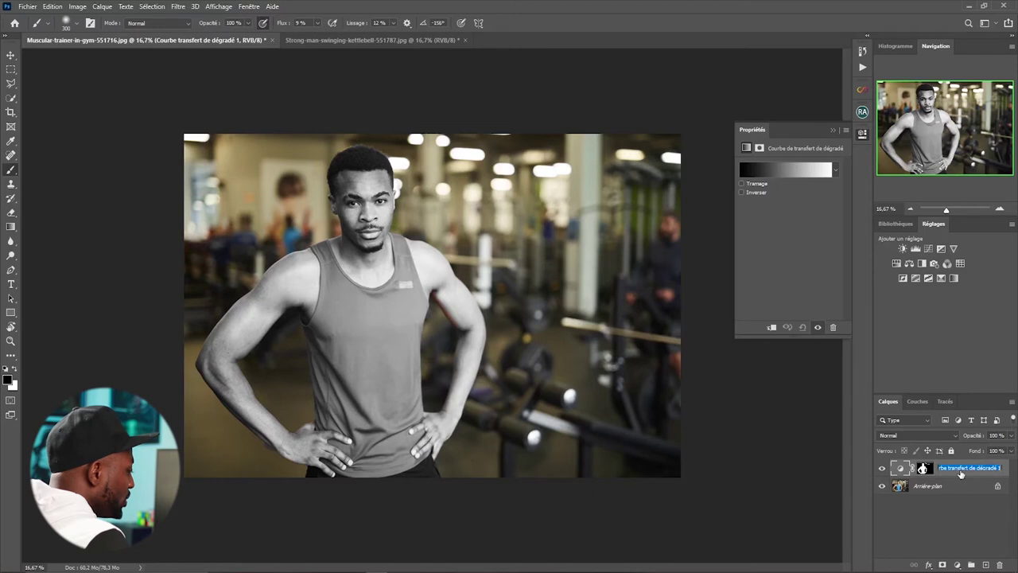
Rename the gradient map layer 'sujet' and duplicate it as 'sujet copie'
text(sujet)
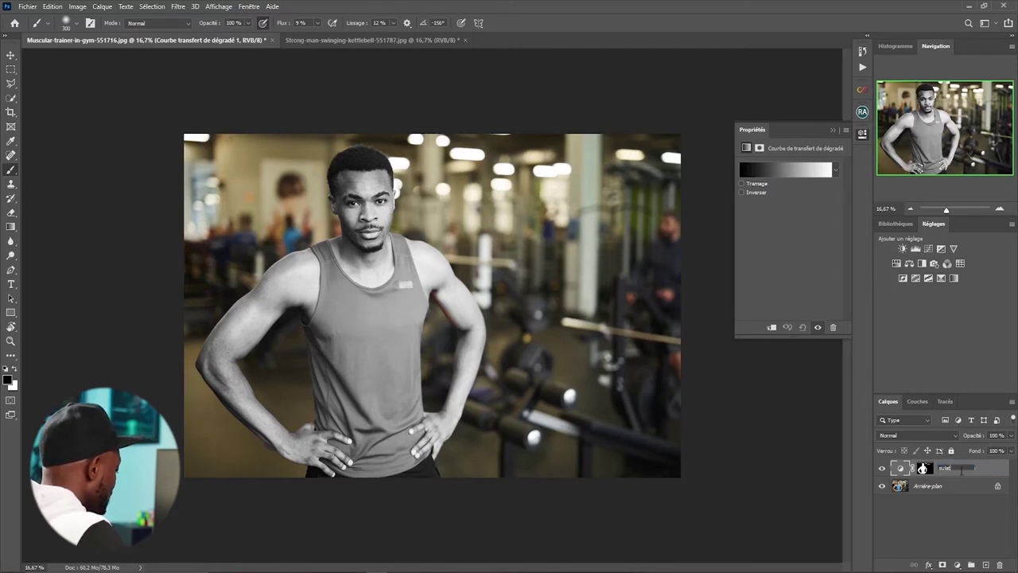
key(Return)
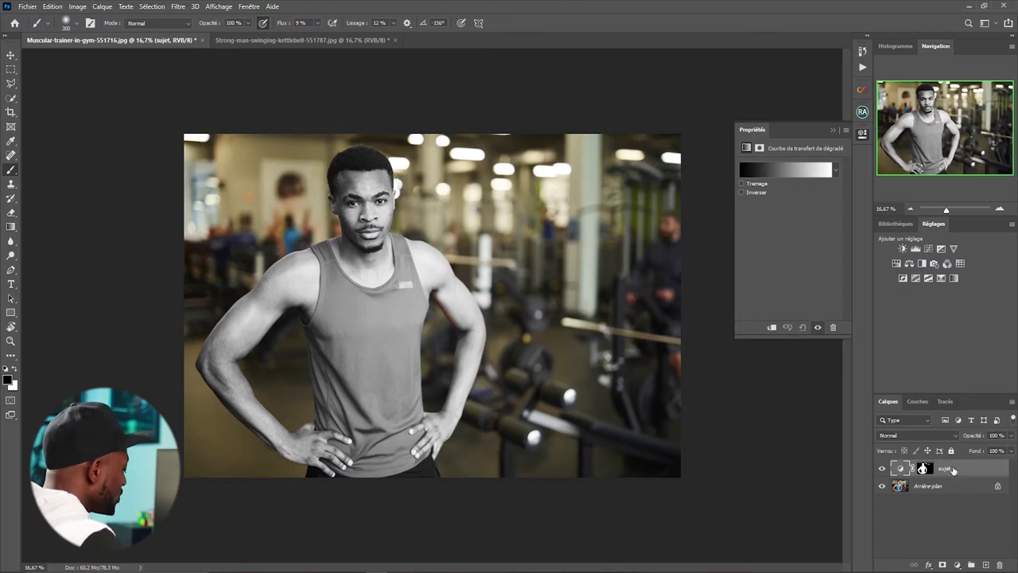
key(ctrl+j)
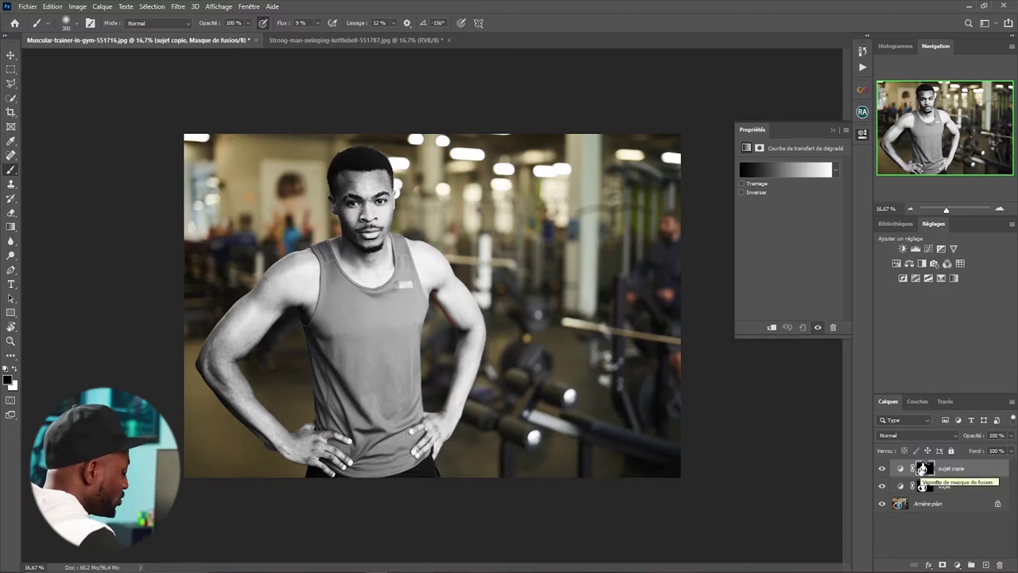
Invert the sujet copie mask to cover the background, then hide sujet copie
key(ctrl+i)
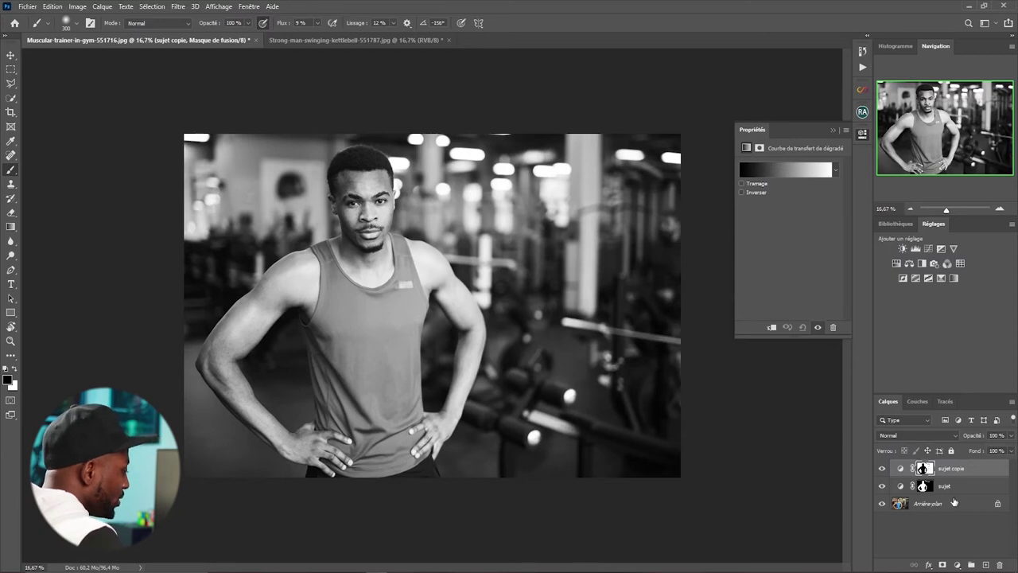
click(923, 489)
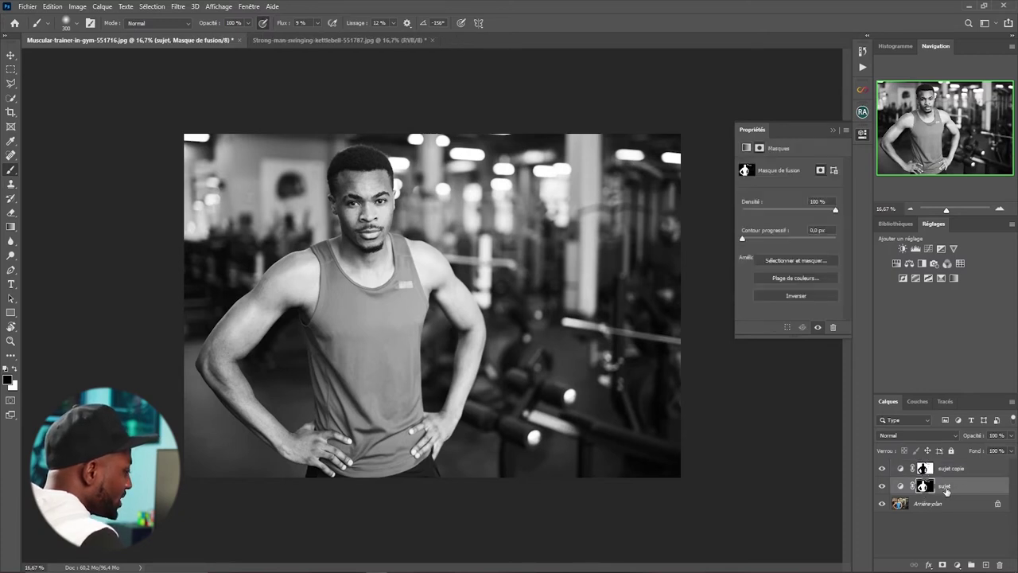
click(939, 470)
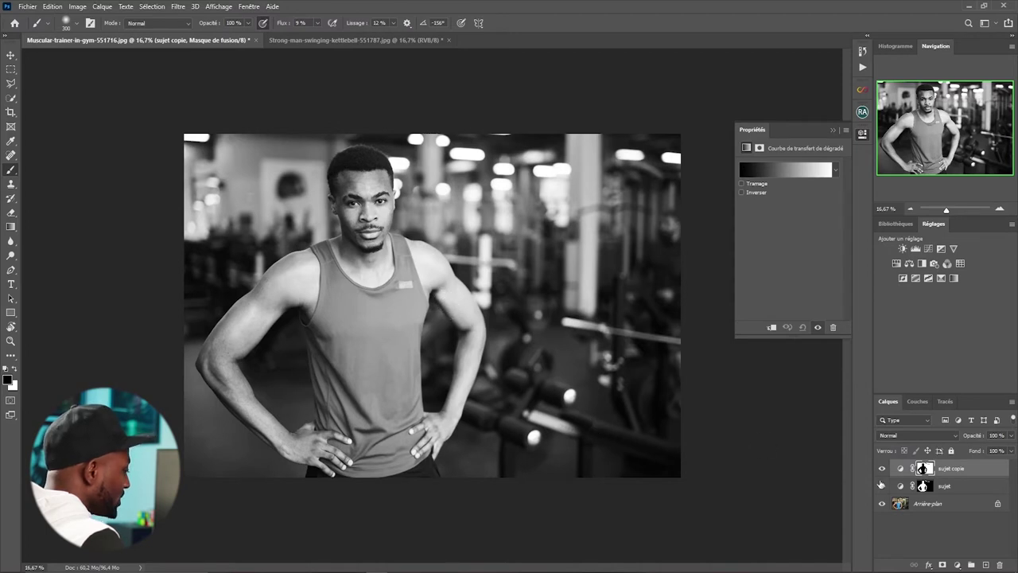
click(964, 487)
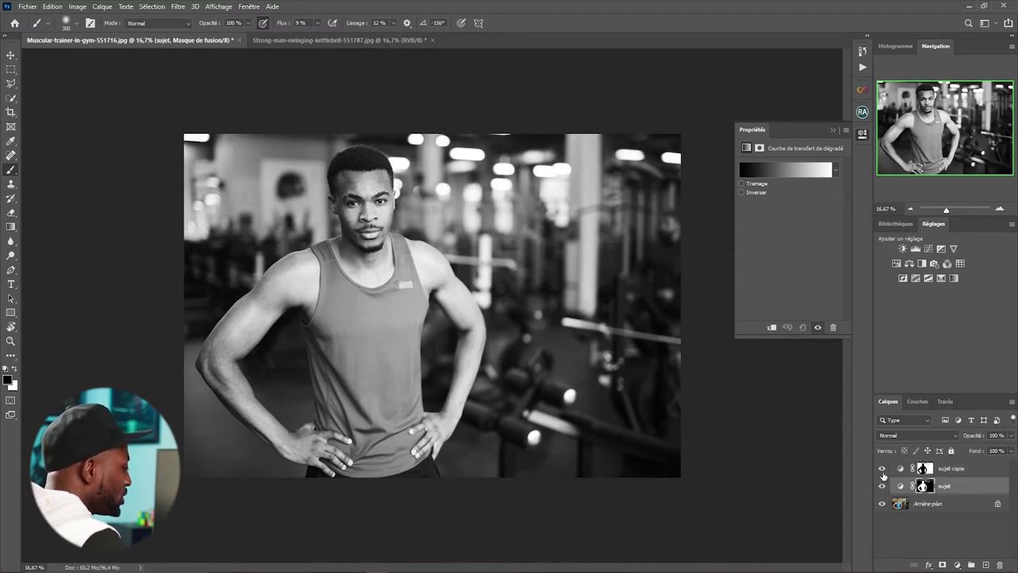
click(883, 469)
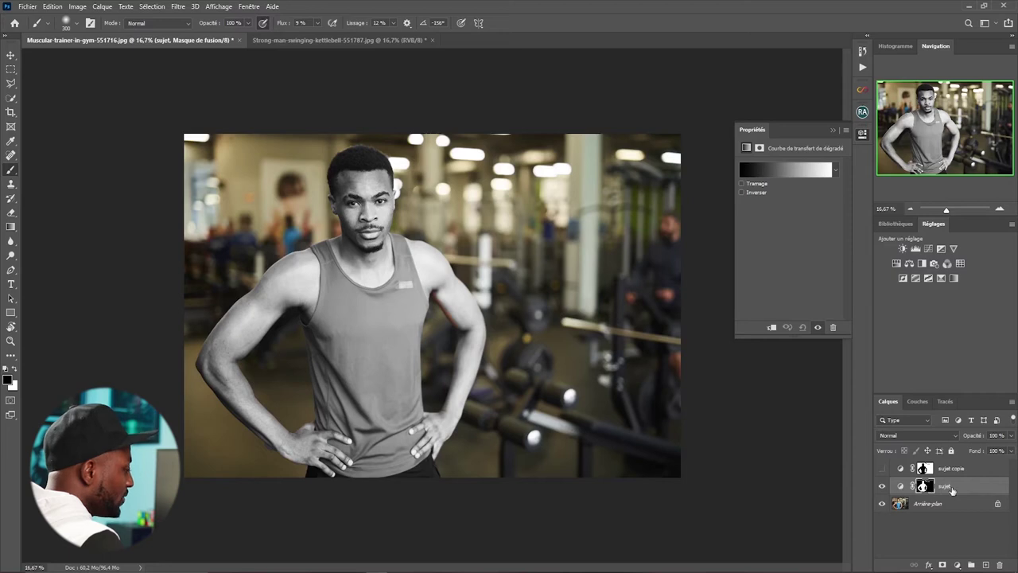
Open the Gradient Editor for the sujet layer's black-to-white gradient map
click(902, 487)
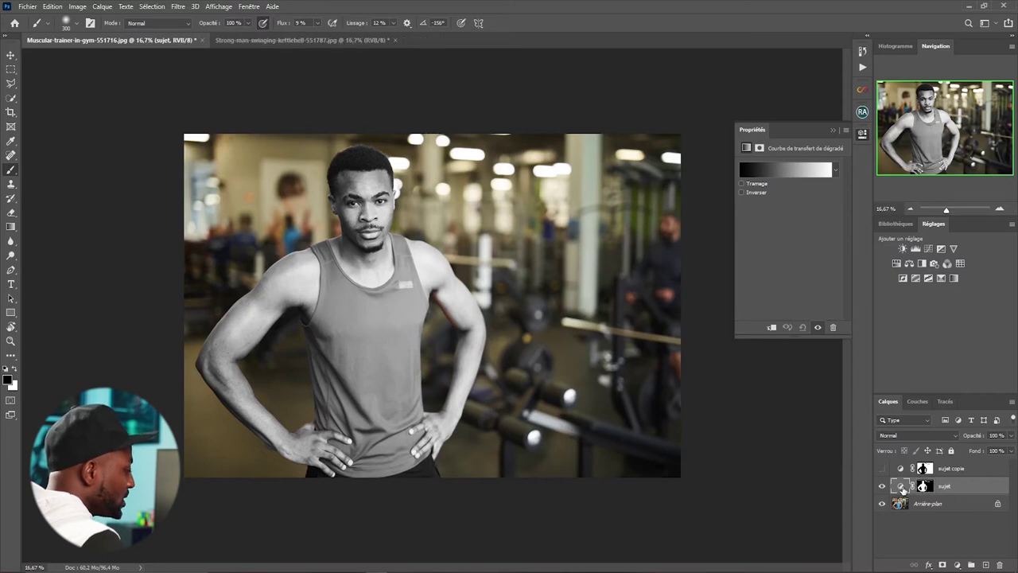
click(788, 172)
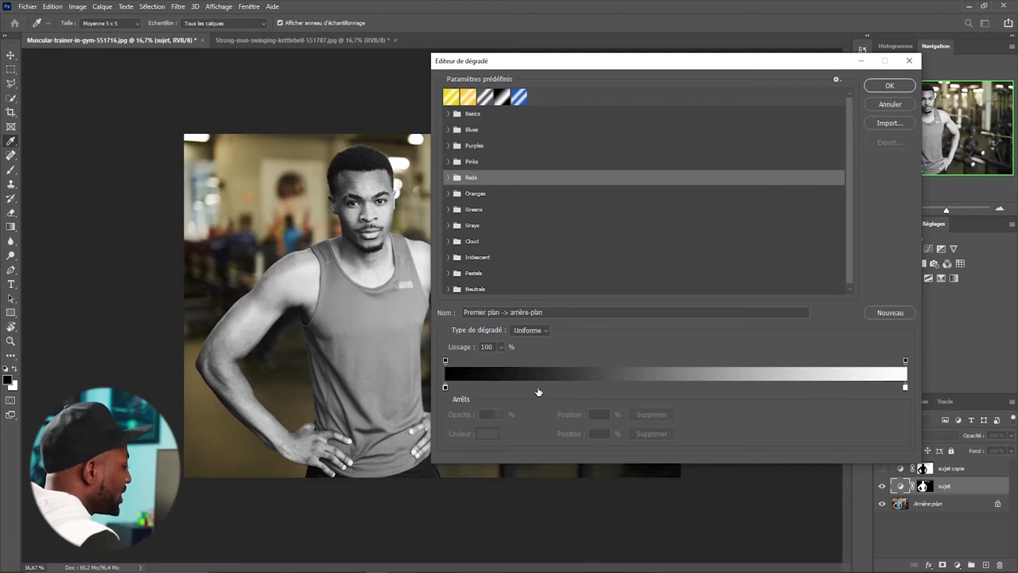
Set the sujet gradient's left stop to a dark green
double_click(446, 387)
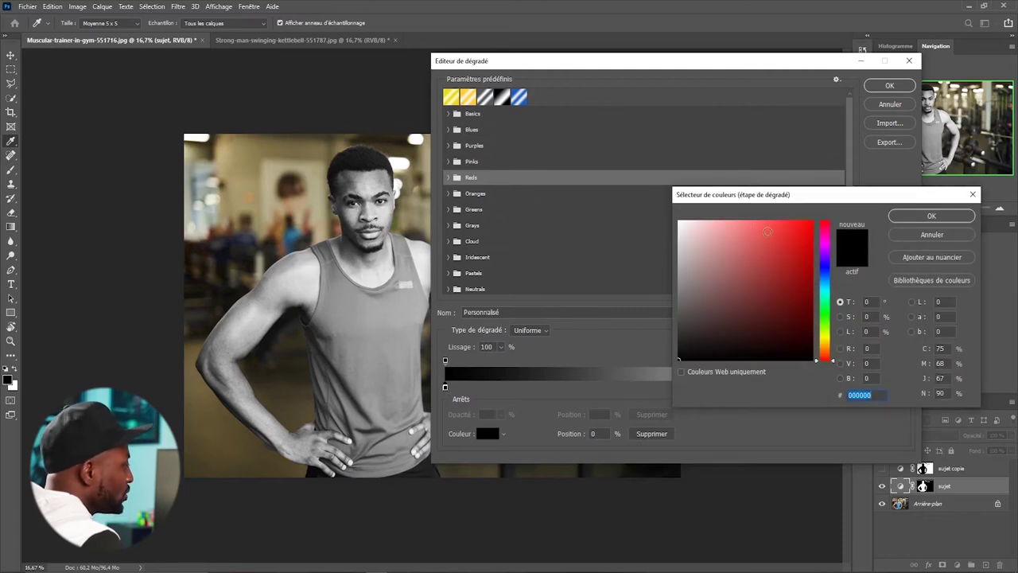
key(ctrl+v)
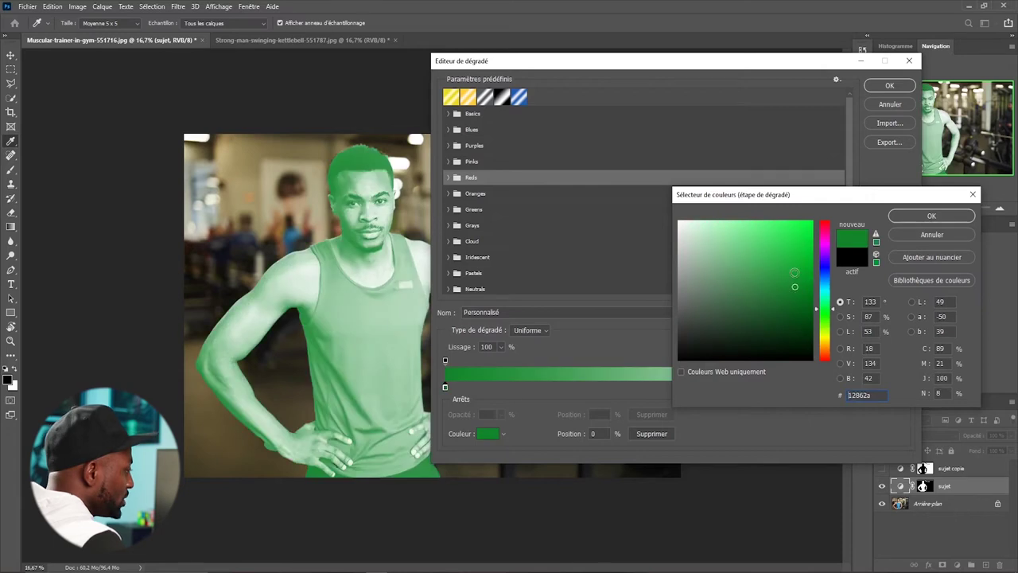
drag(790, 292, 804, 332)
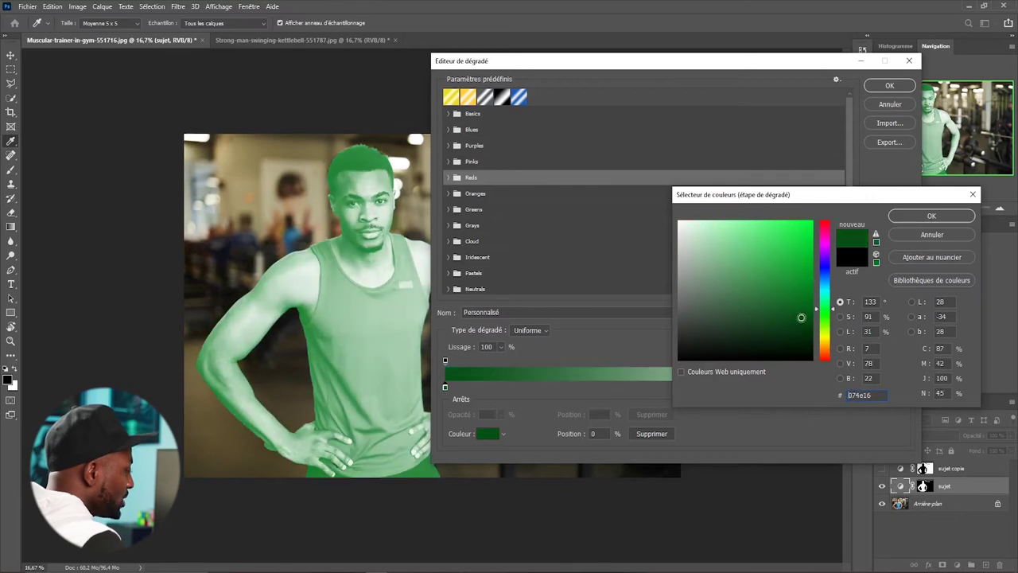
click(913, 216)
click(905, 388)
Set the gradient's right stop to a saturated orange-yellow
double_click(905, 388)
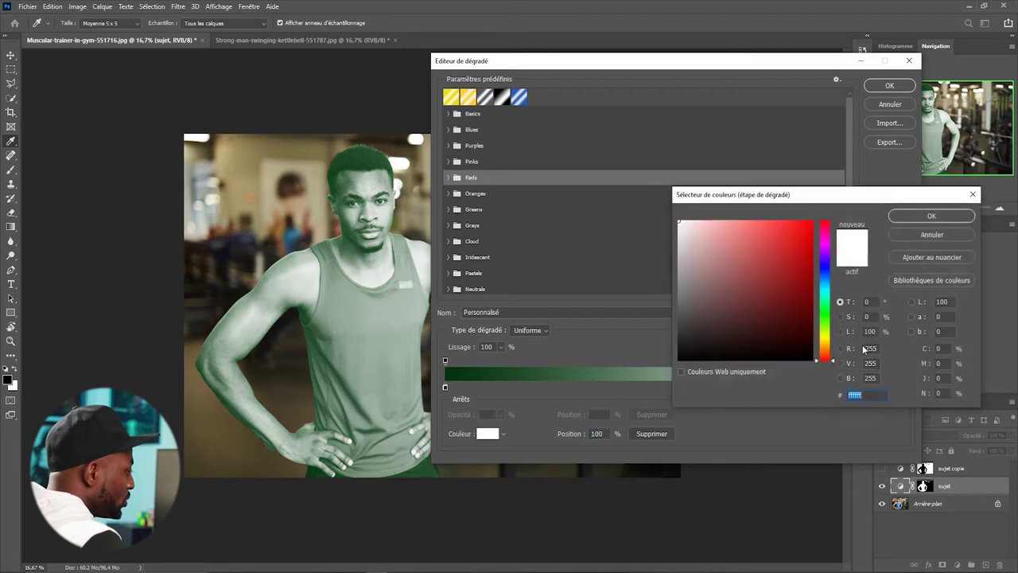
drag(827, 338, 827, 344)
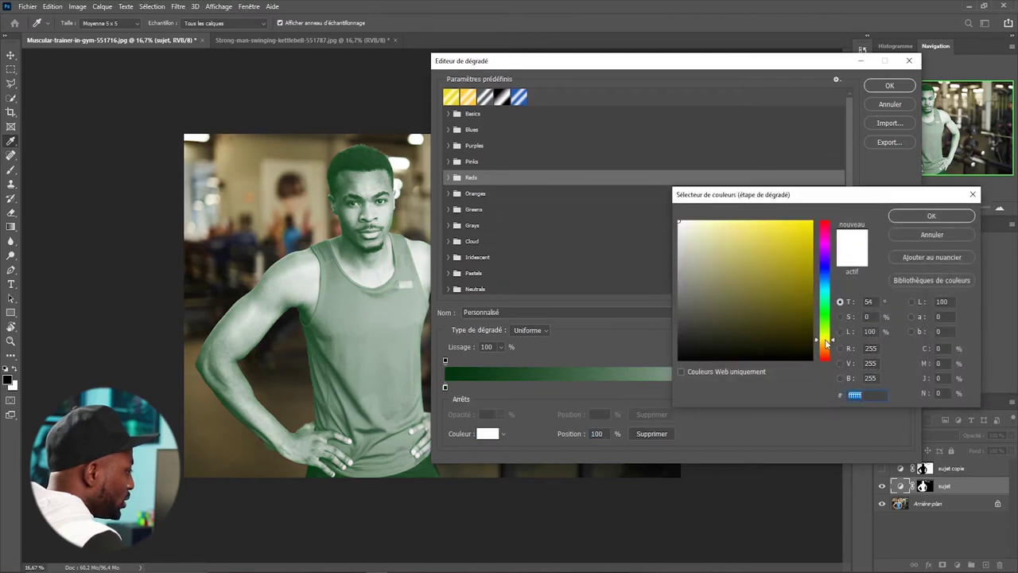
click(804, 221)
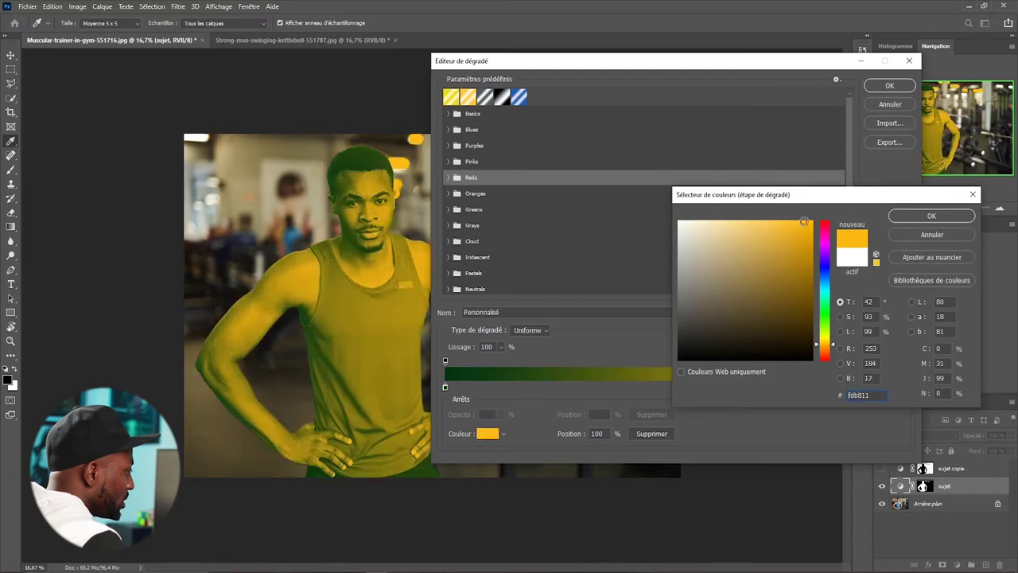
drag(802, 222, 798, 227)
click(911, 213)
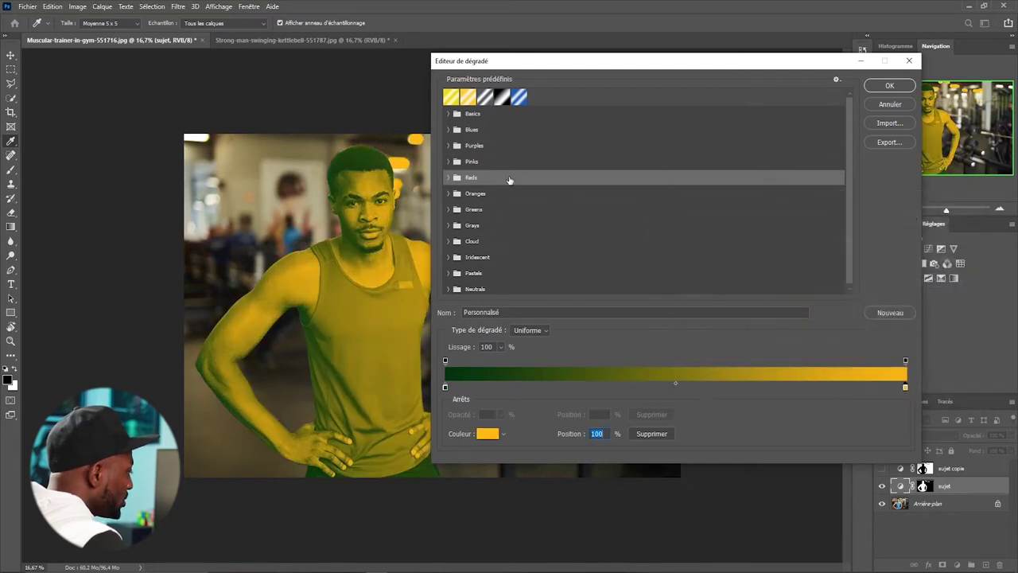
drag(538, 64, 677, 66)
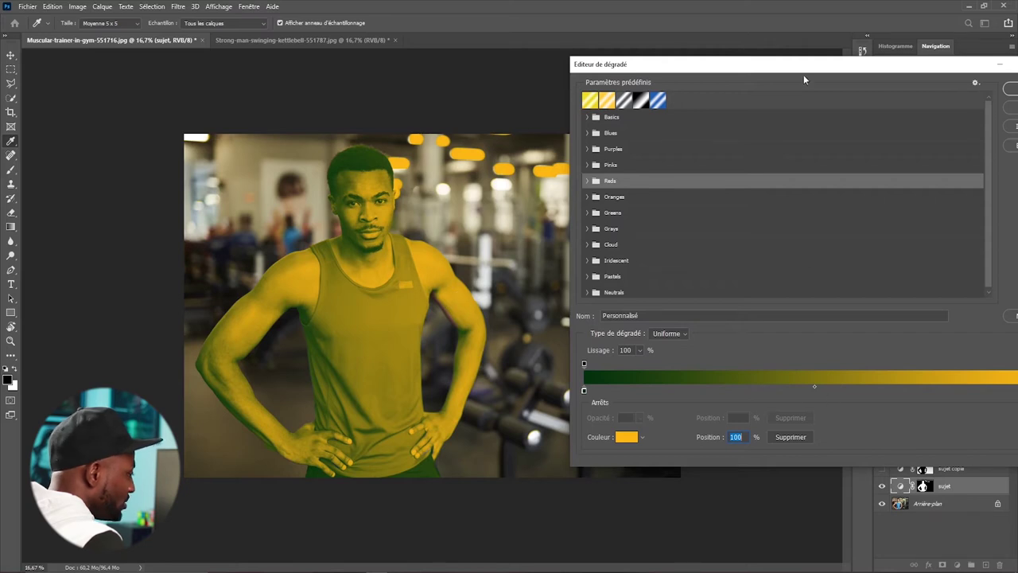
drag(842, 69, 727, 52)
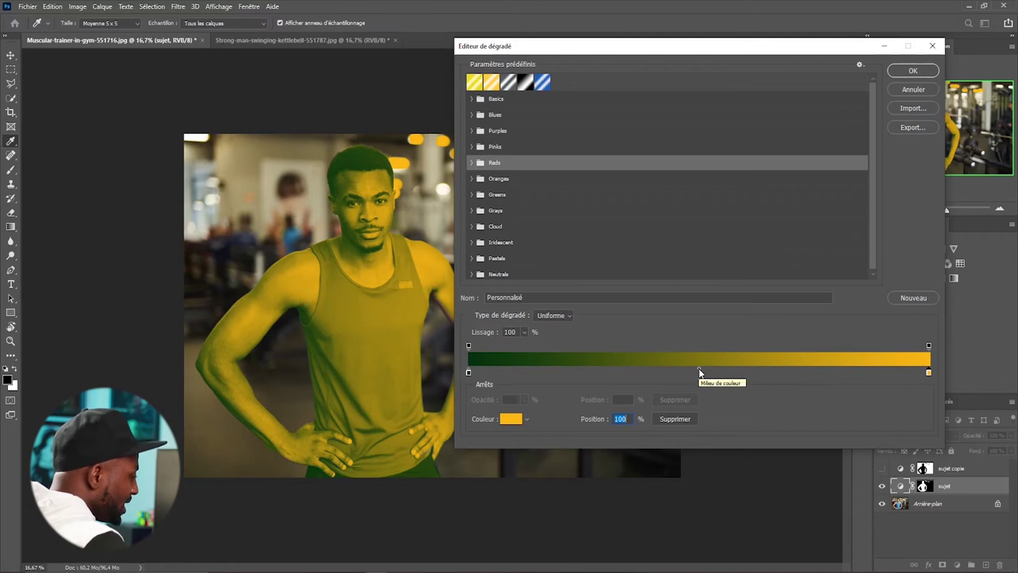
Move the gradient's colour midpoint to 39% and confirm the green-to-yellow gradient
drag(700, 372, 687, 372)
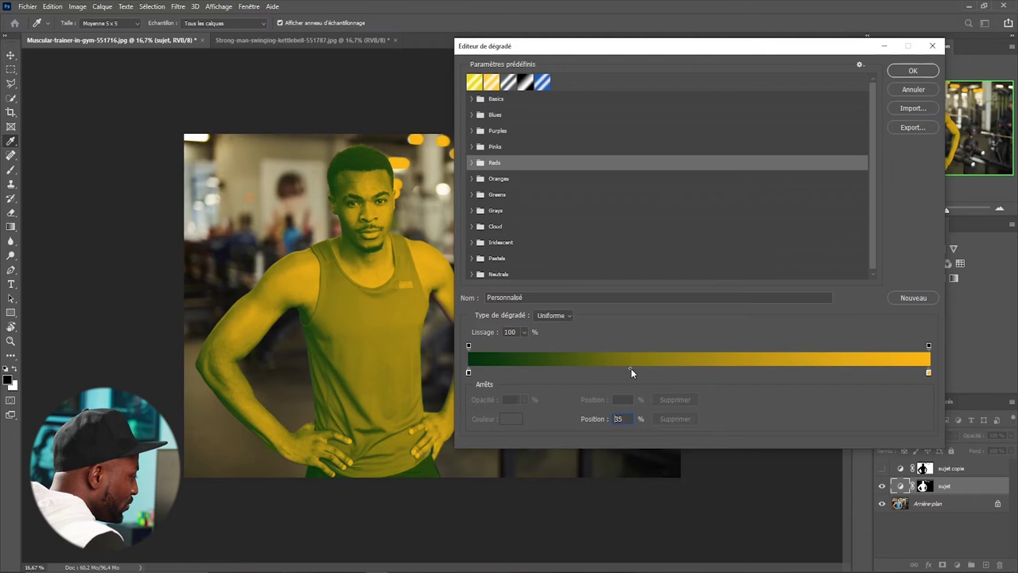
mouse_move(613, 369)
mouse_down()
mouse_move(601, 368)
mouse_move(881, 371)
mouse_move(599, 370)
mouse_up()
drag(622, 369, 614, 369)
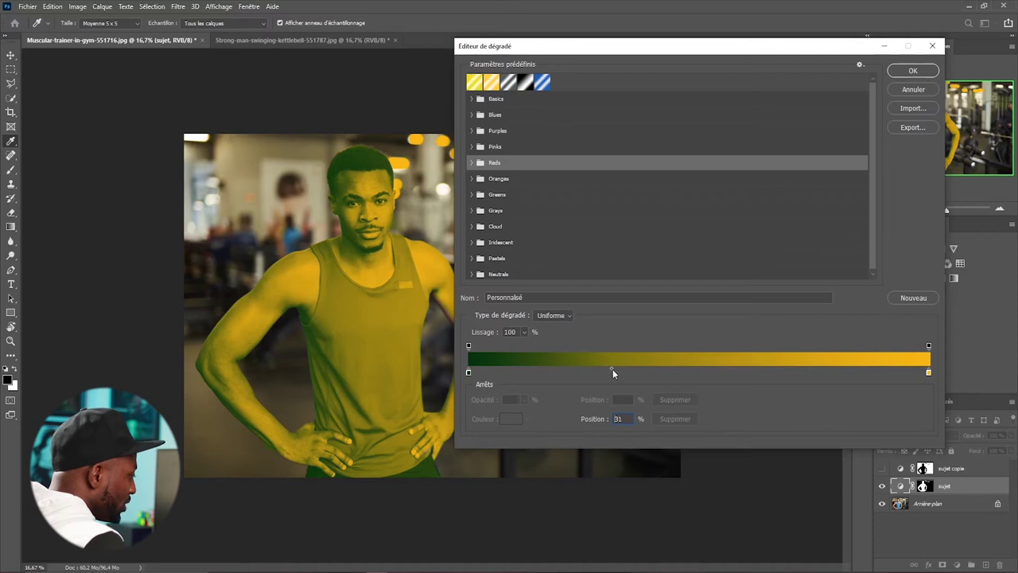
click(613, 370)
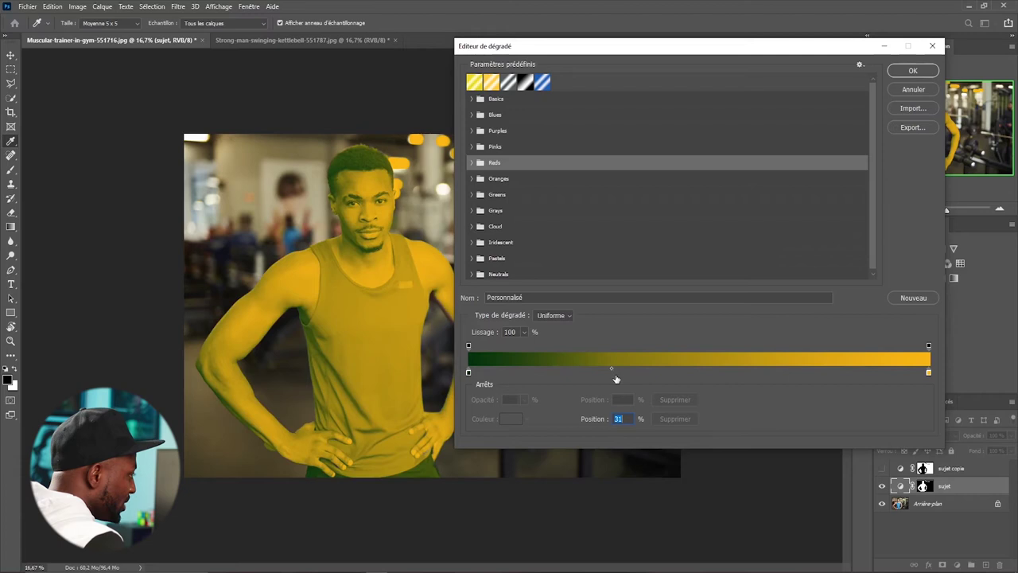
drag(612, 369, 646, 369)
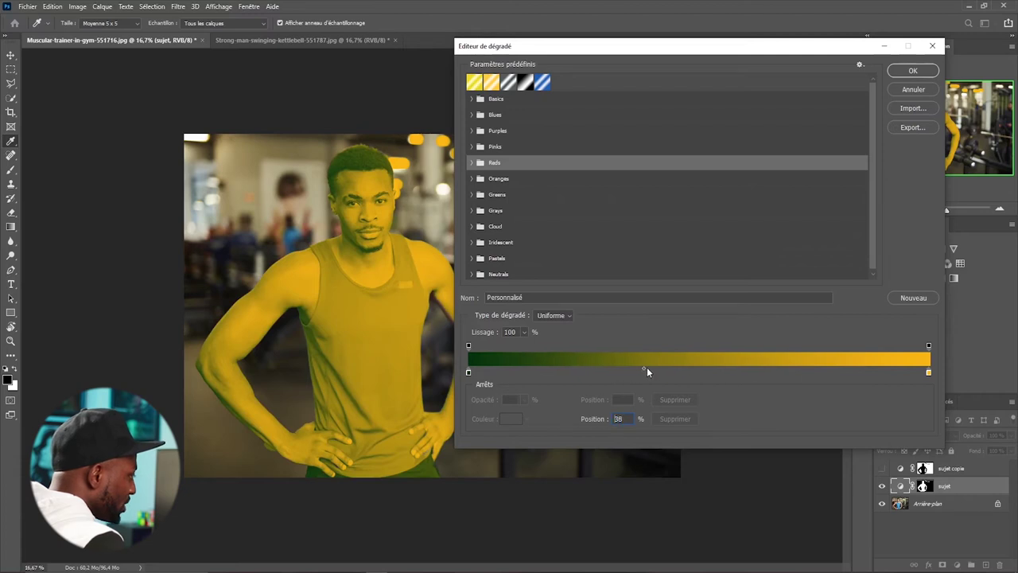
click(649, 367)
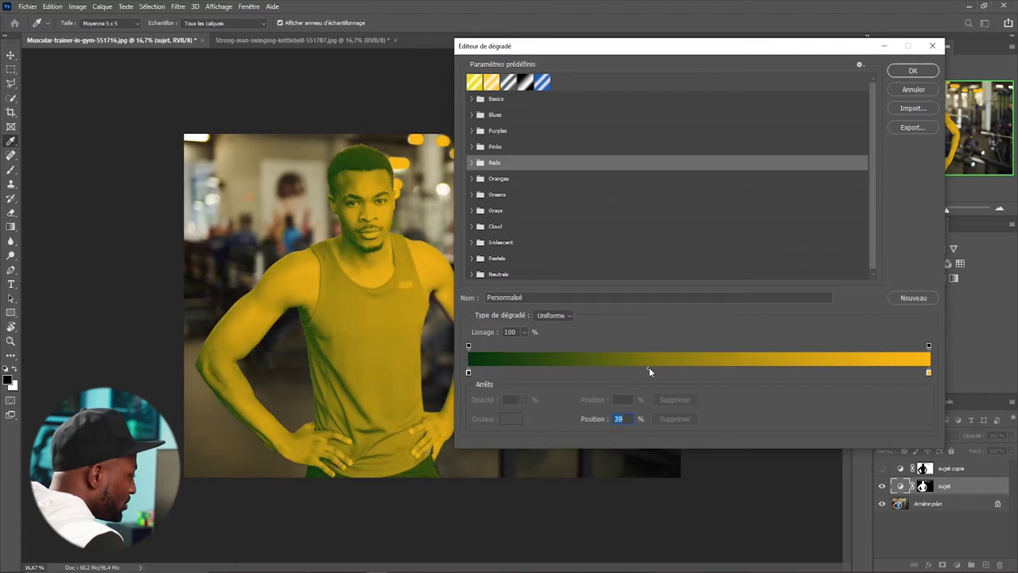
click(915, 71)
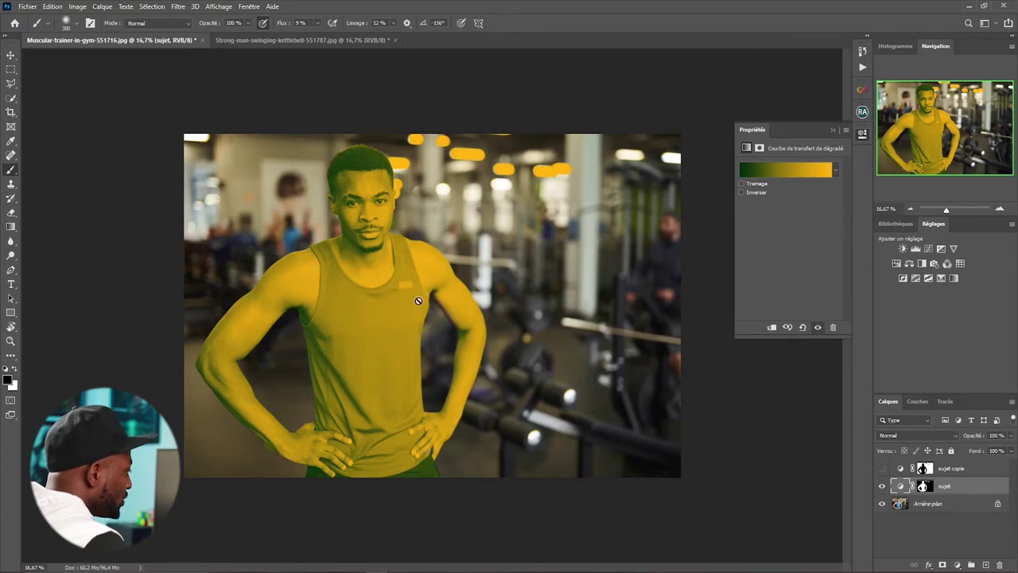
Set the sujet layer's blend mode to Lumière tamisée
click(834, 130)
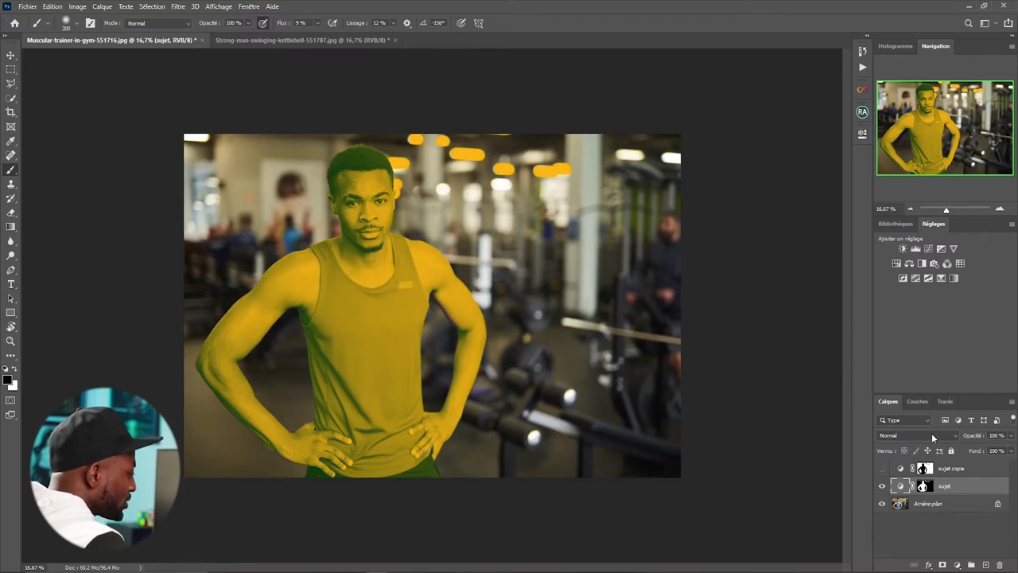
click(952, 432)
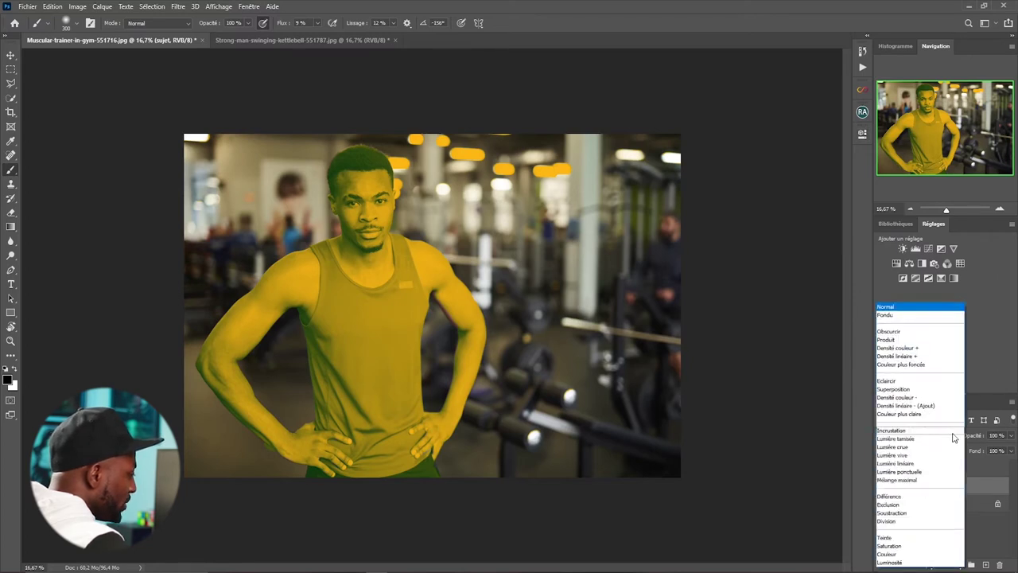
click(912, 439)
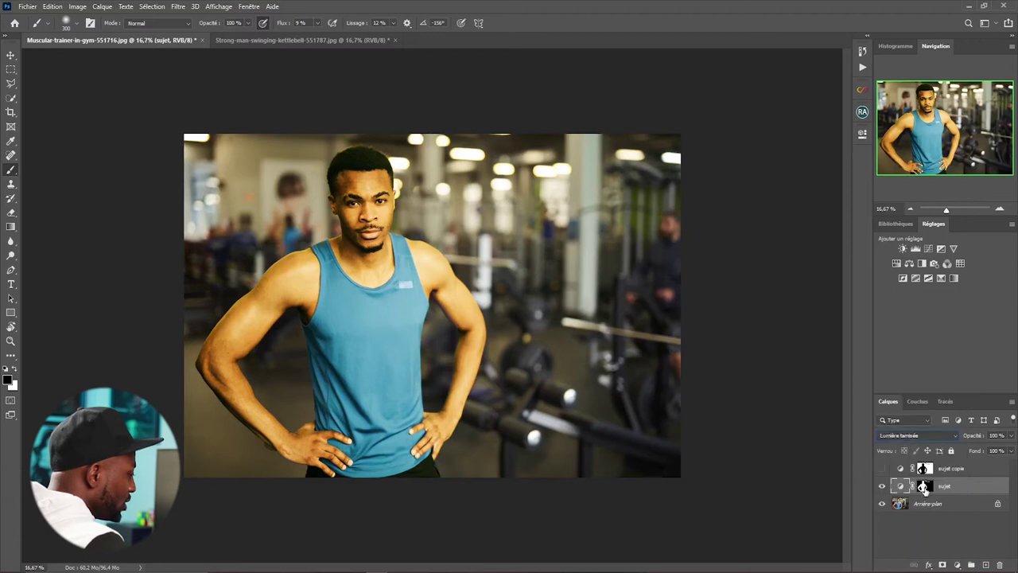
Toggle the sujet layer's visibility to compare, leaving it hidden
click(882, 487)
click(882, 486)
click(882, 487)
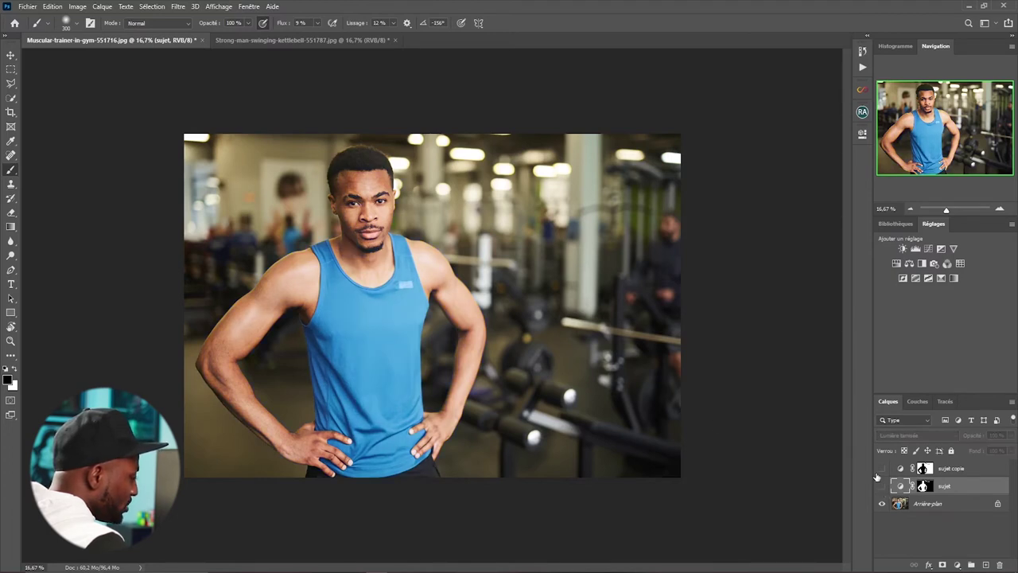
Show the sujet copie layer and open its gradient map settings in Properties
click(882, 469)
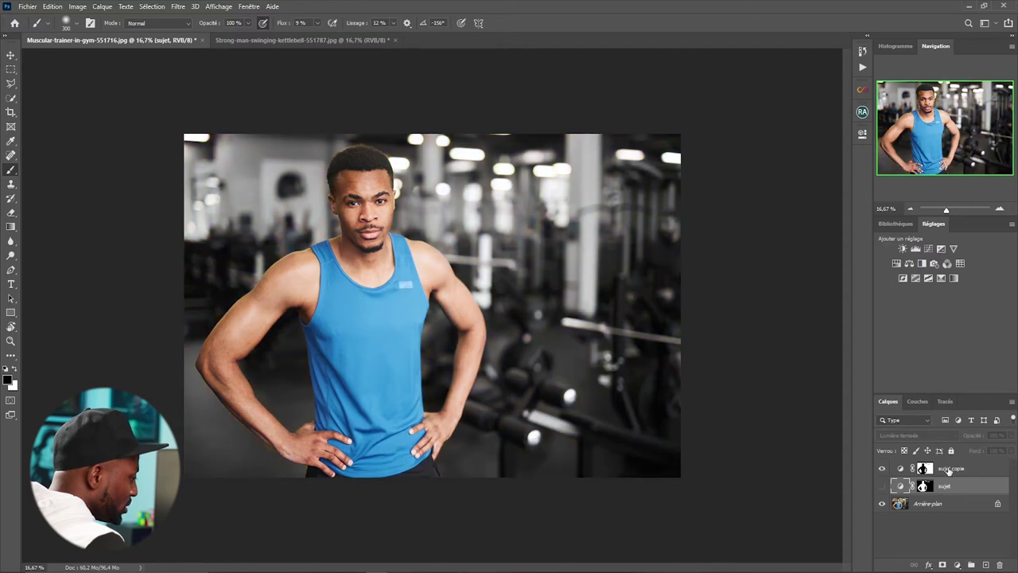
click(971, 469)
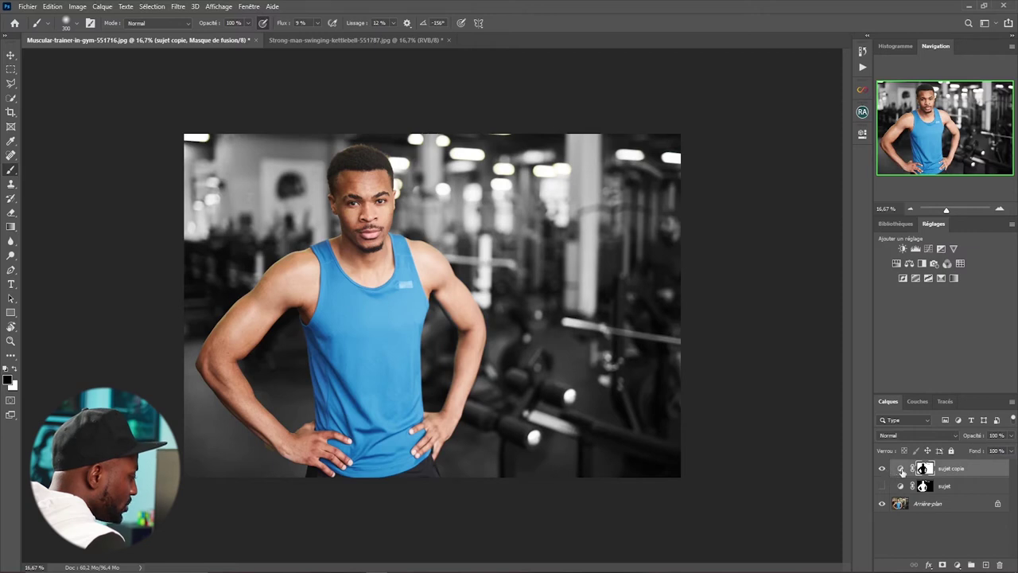
click(901, 470)
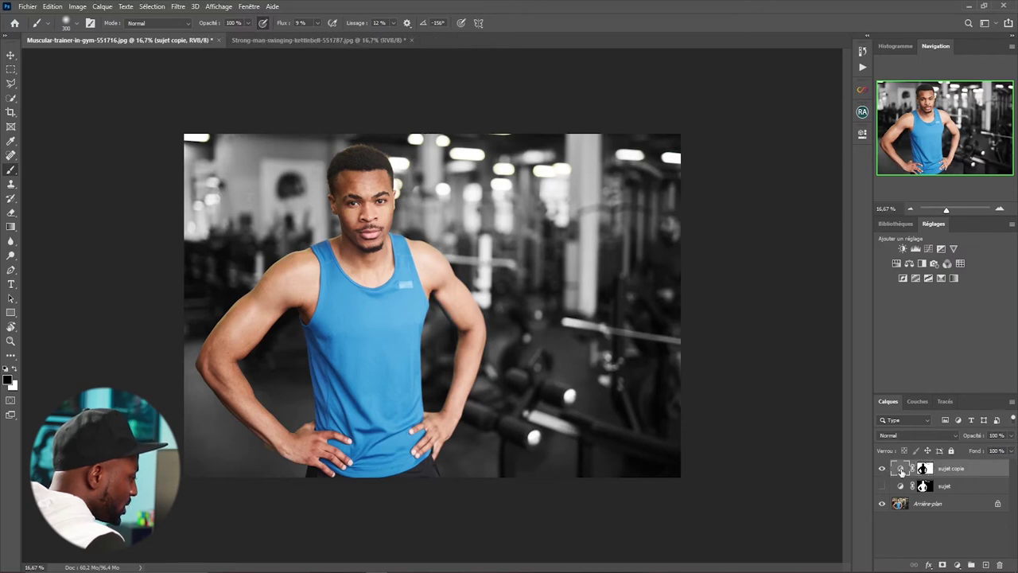
double_click(901, 469)
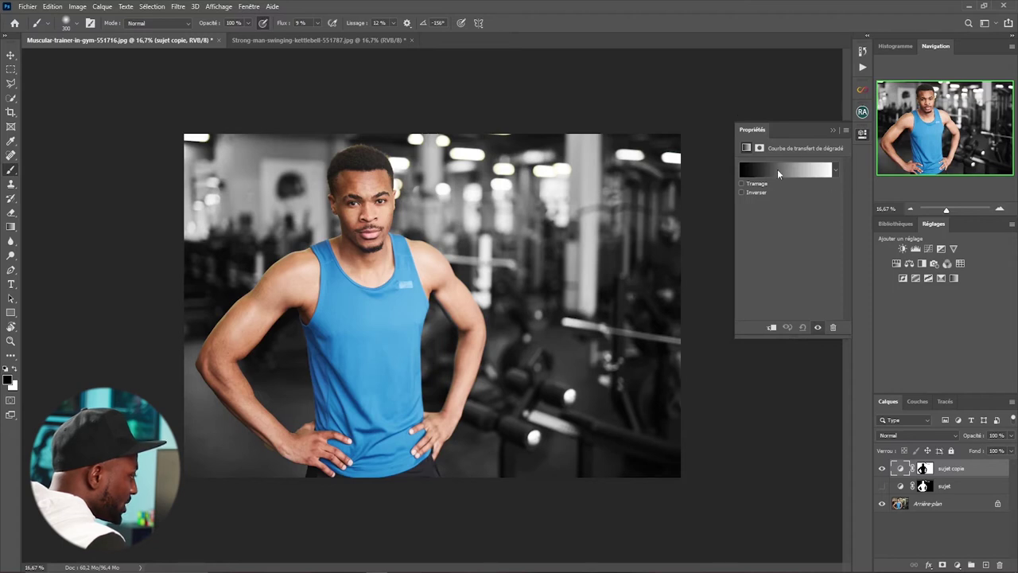
Set the sujet copie gradient's left stop to a dark green
click(784, 171)
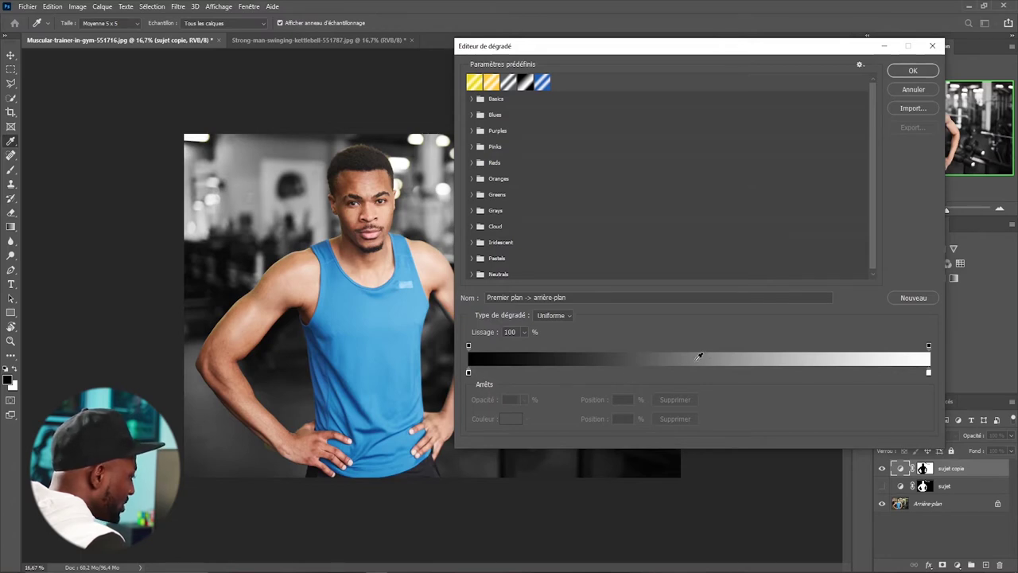
double_click(469, 374)
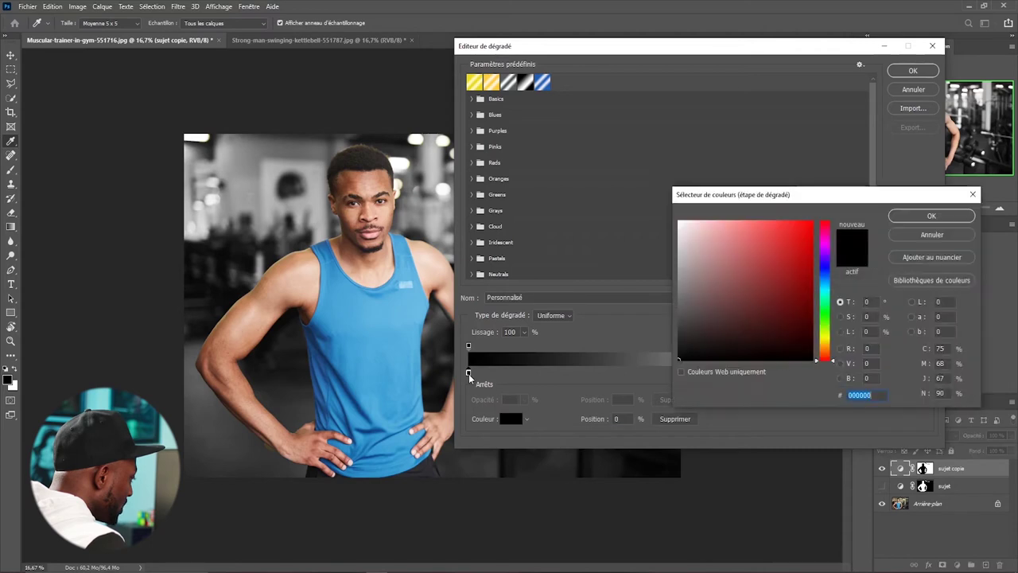
click(828, 324)
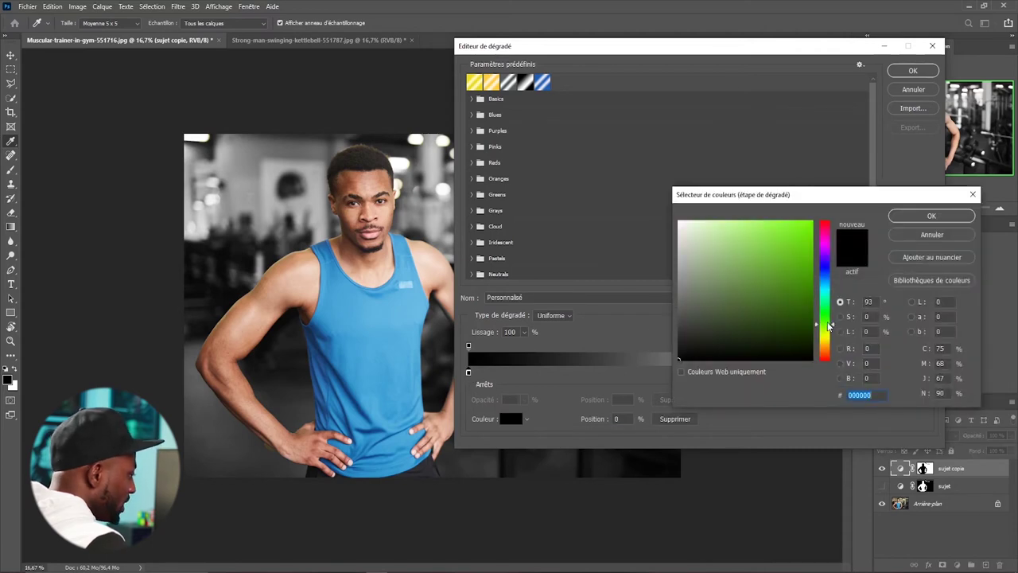
click(810, 317)
drag(810, 317, 808, 328)
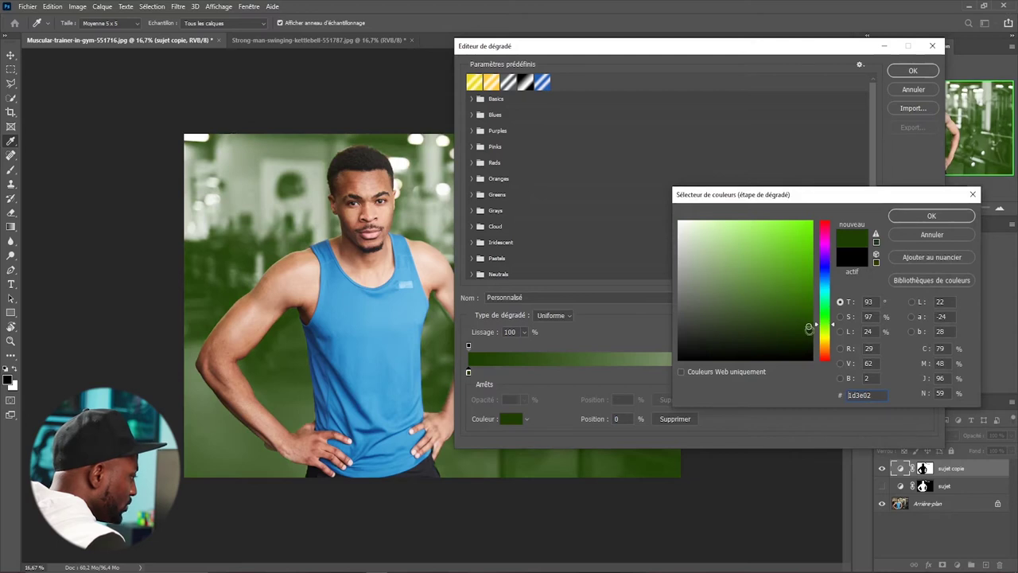
mouse_move(808, 326)
mouse_down()
mouse_move(777, 325)
mouse_move(809, 322)
mouse_up()
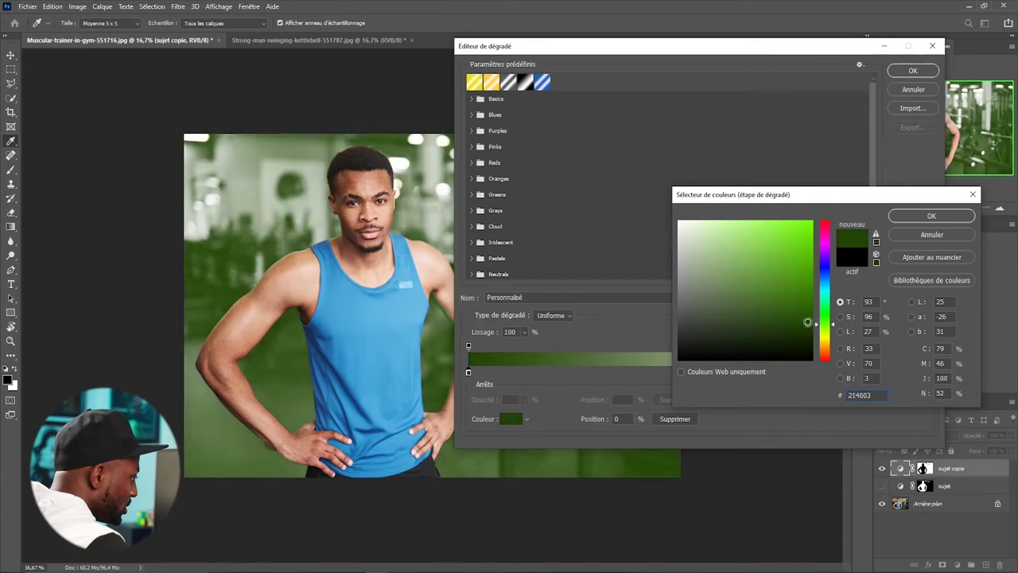
click(903, 212)
Set the right stop to pale yellow f8e298 and apply the gradient
double_click(931, 372)
click(721, 225)
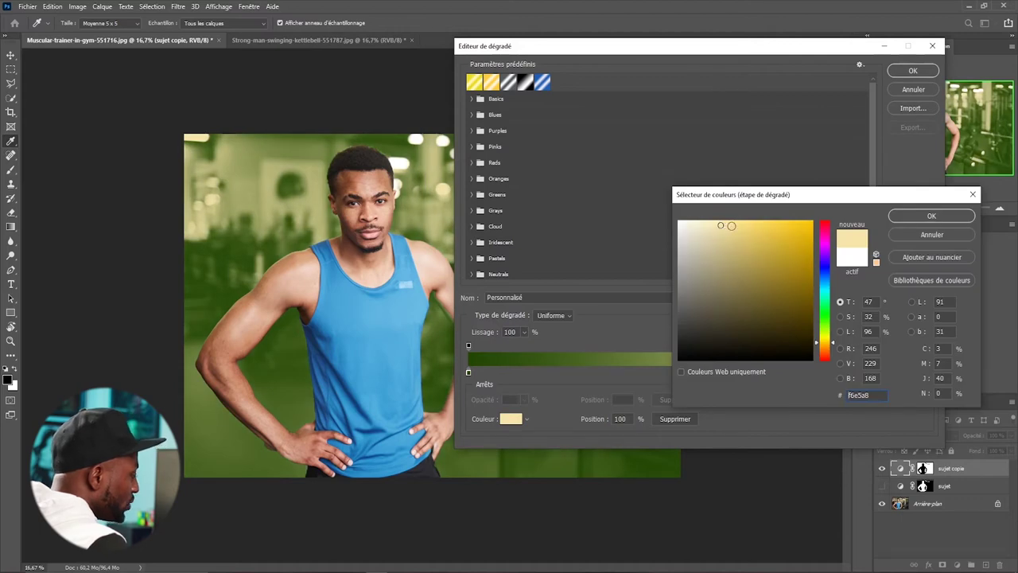
drag(721, 223, 734, 225)
click(731, 224)
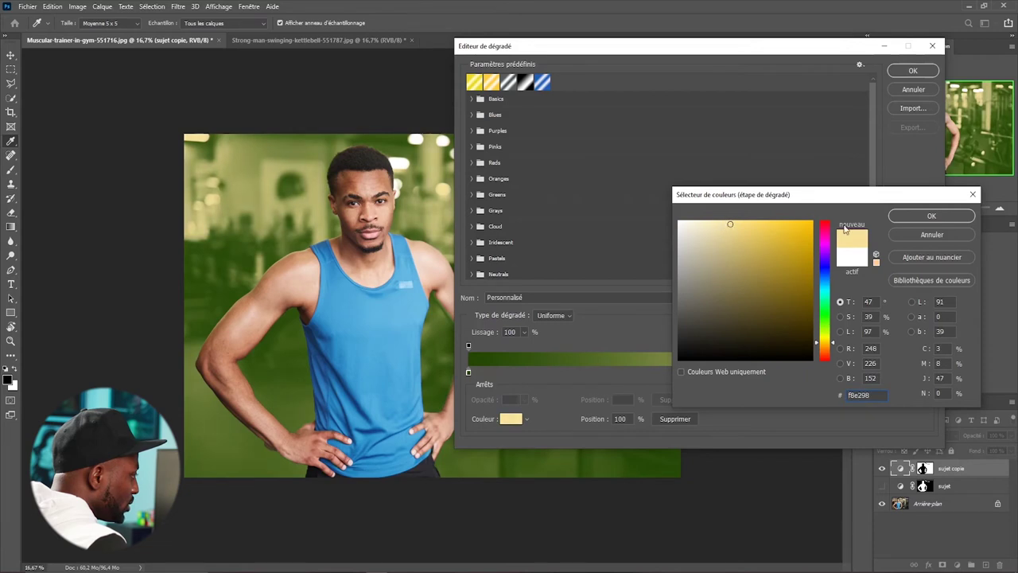
click(906, 216)
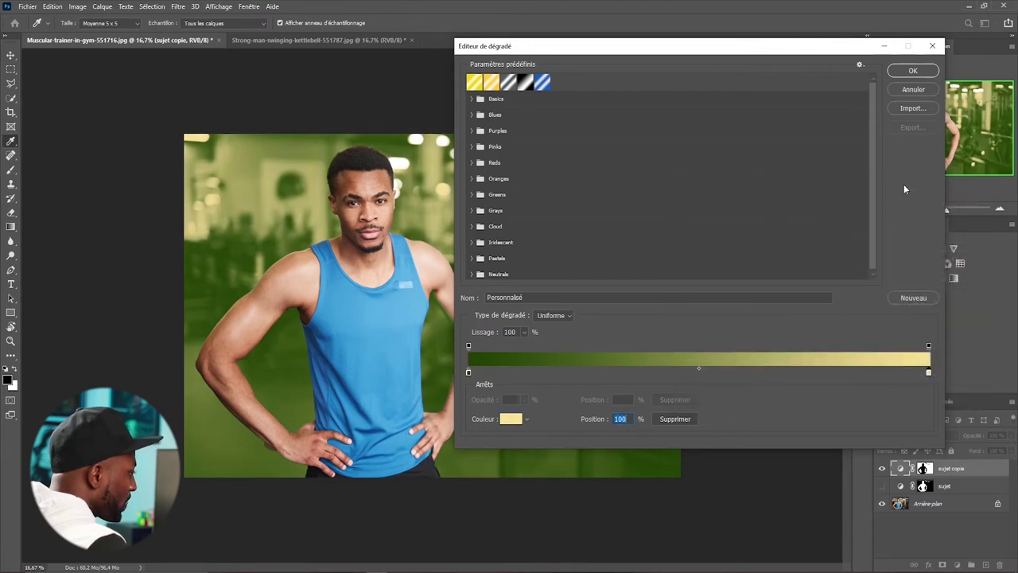
click(913, 71)
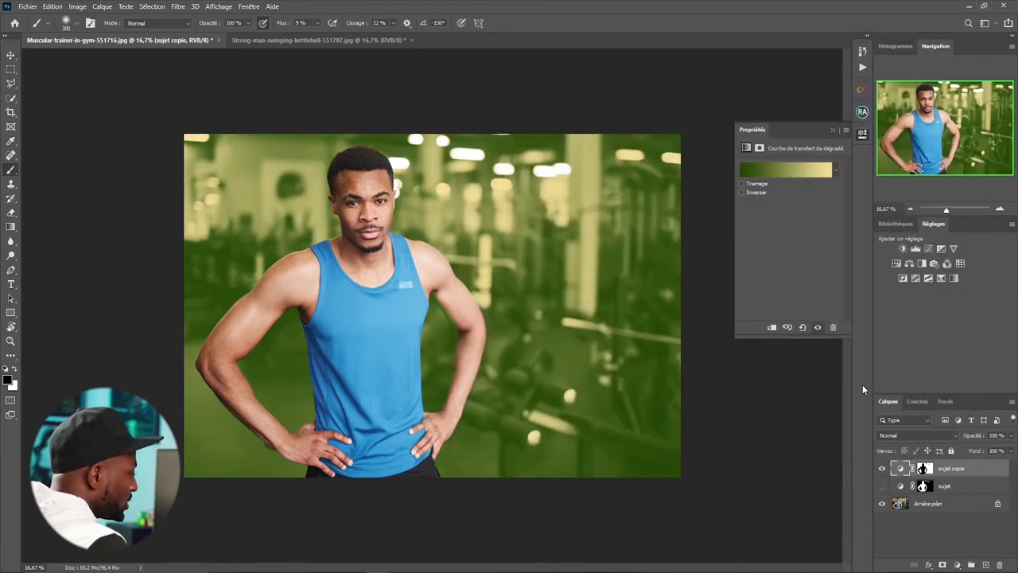
Set the sujet copie layer to Lumière tamisée, then toggle its visibility to compare
click(950, 434)
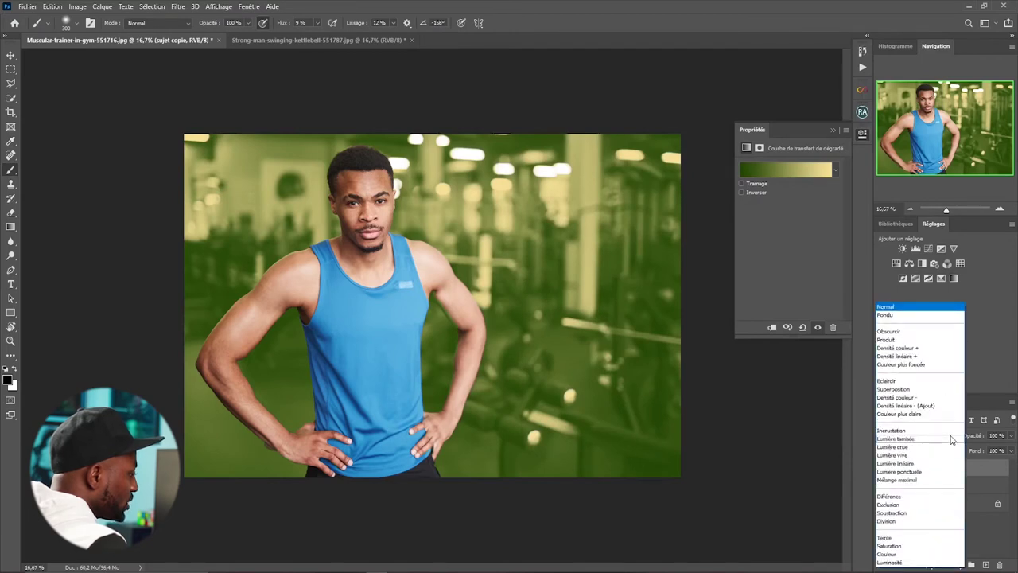
click(903, 439)
click(882, 468)
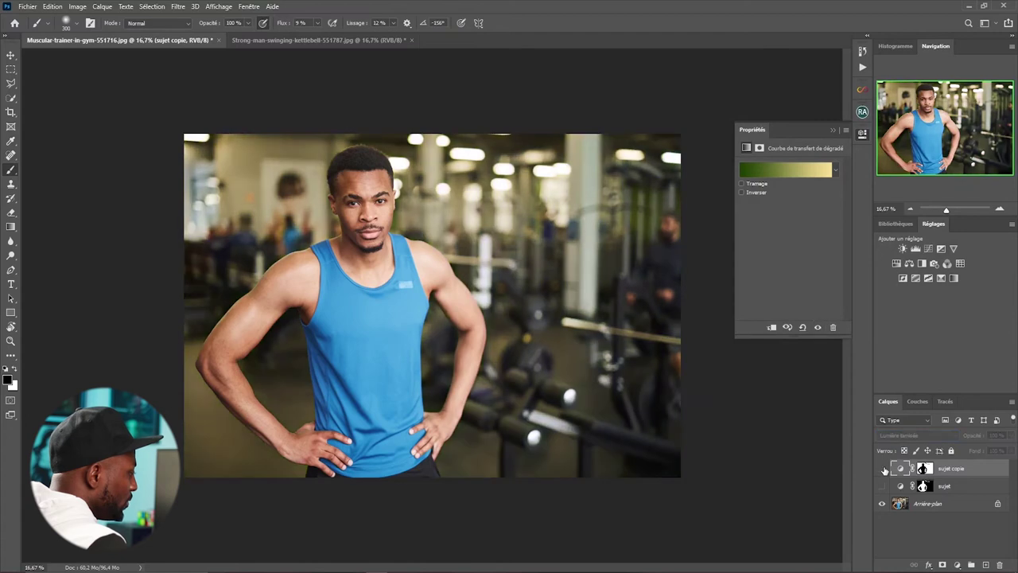
click(883, 470)
click(884, 470)
click(884, 470)
click(883, 470)
click(882, 469)
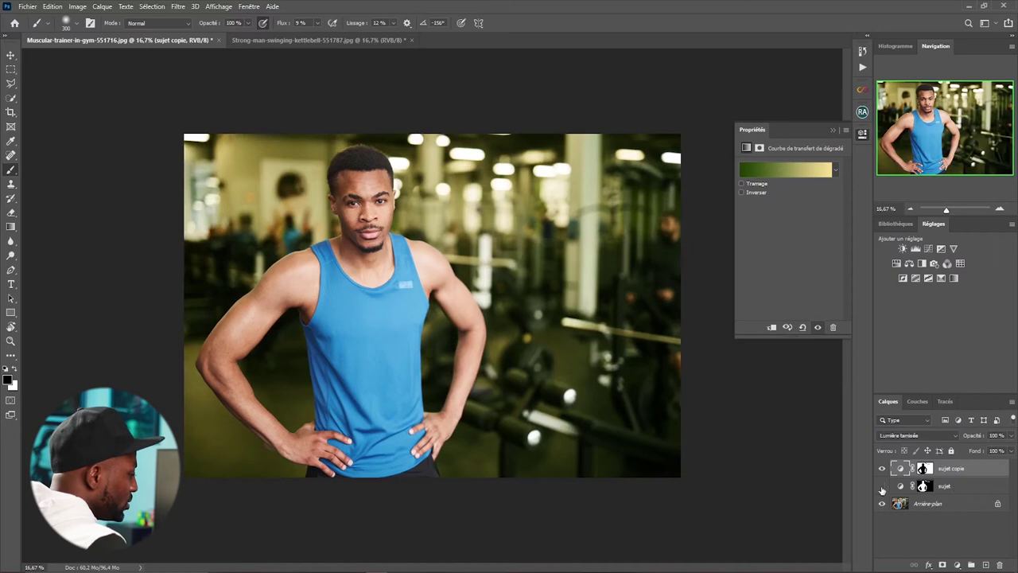
Make the sujet layer visible and select it for adjustment
click(881, 487)
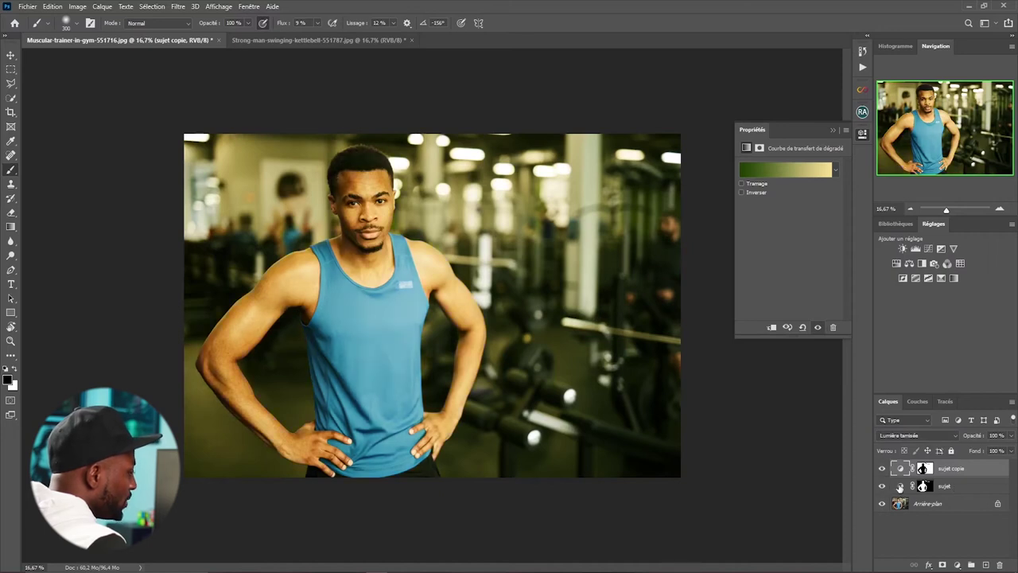
click(959, 487)
click(969, 472)
click(969, 485)
click(971, 472)
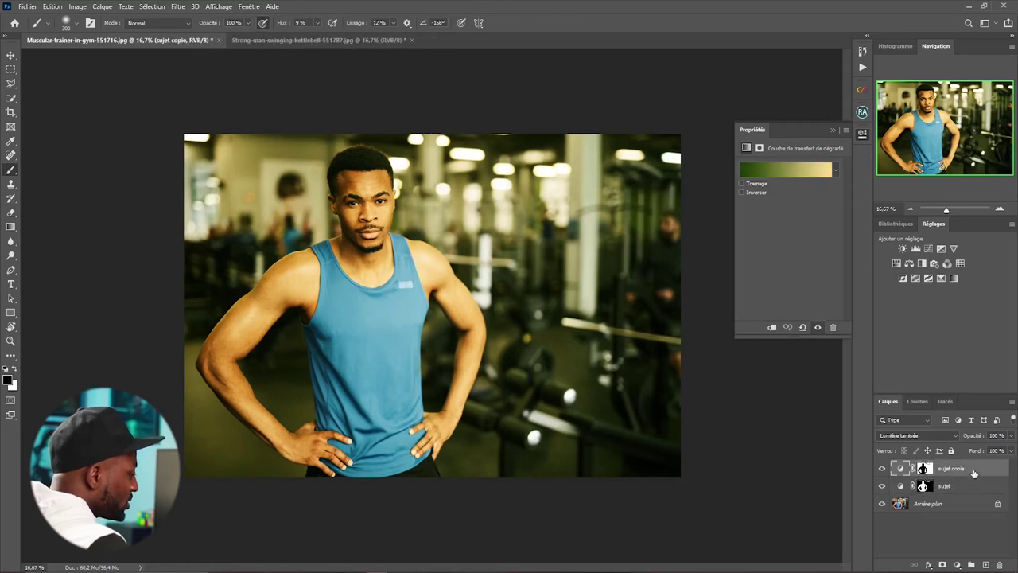
click(970, 487)
click(971, 474)
click(924, 469)
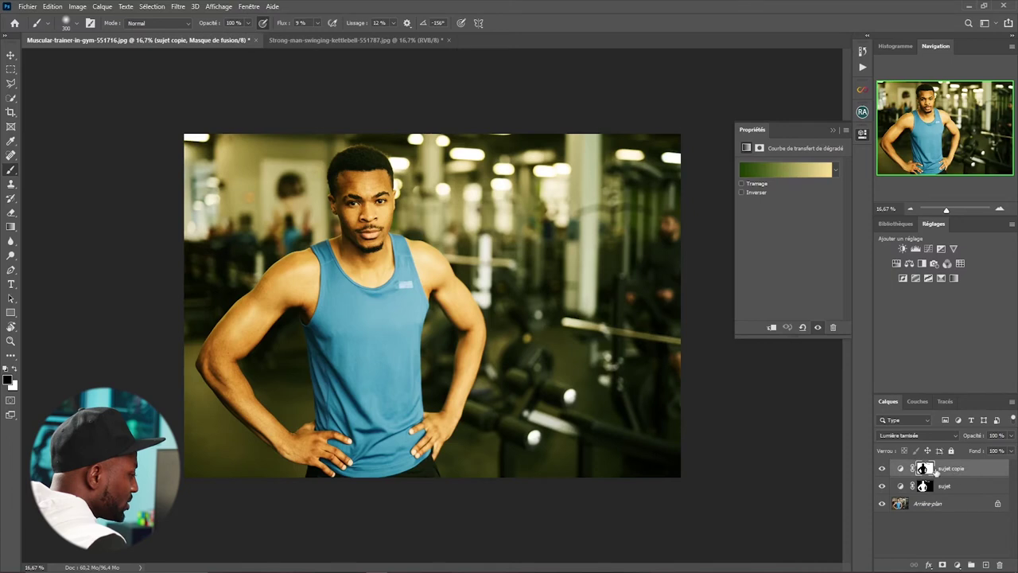
click(969, 489)
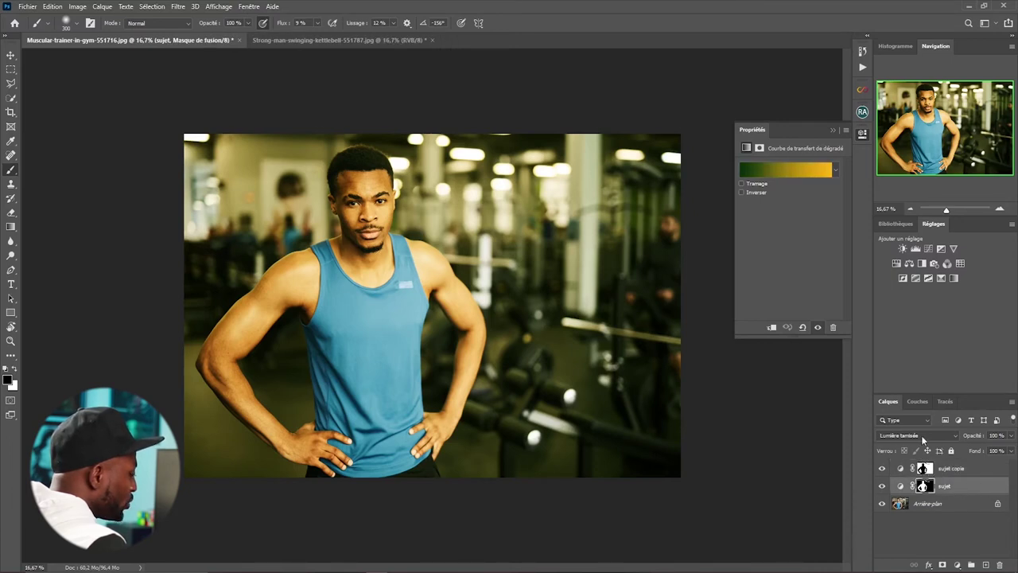
Lower the sujet layer's opacity to 62%, then select both sujet layers together
drag(979, 439, 958, 439)
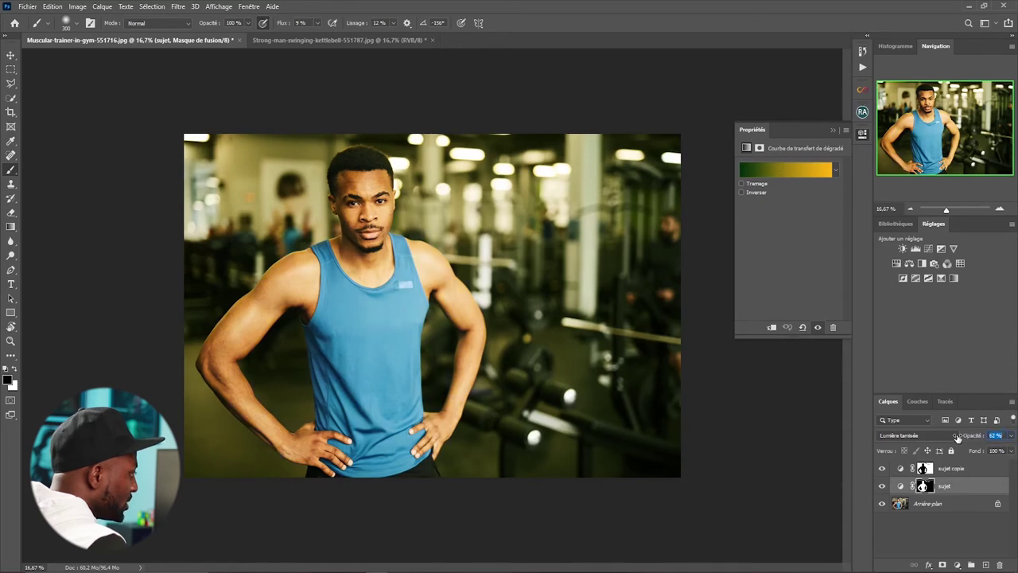
key(Return)
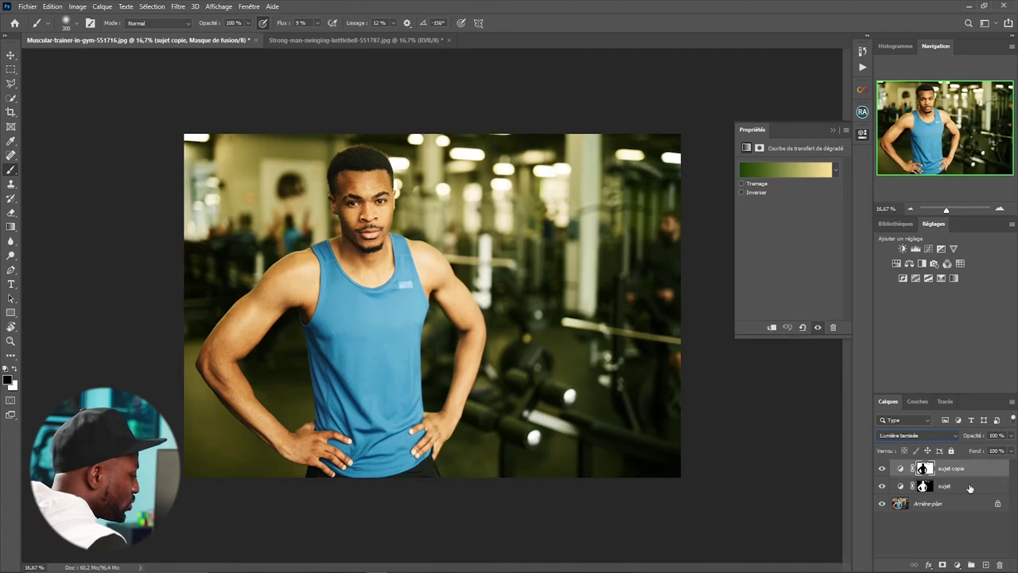
shift+click(969, 486)
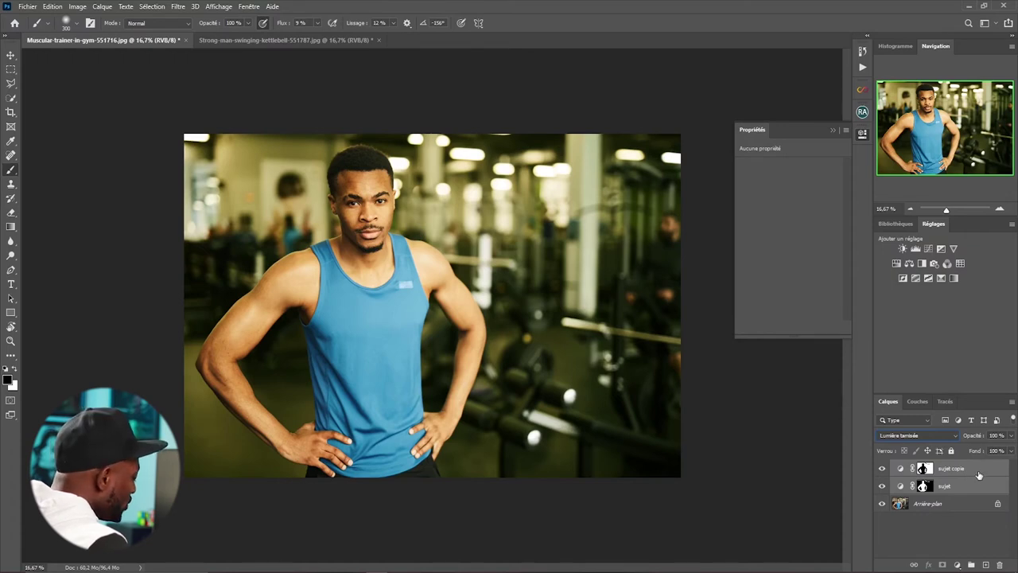
Group the two sujet layers into Groupe 1 and toggle it to compare with the original
key(ctrl+g)
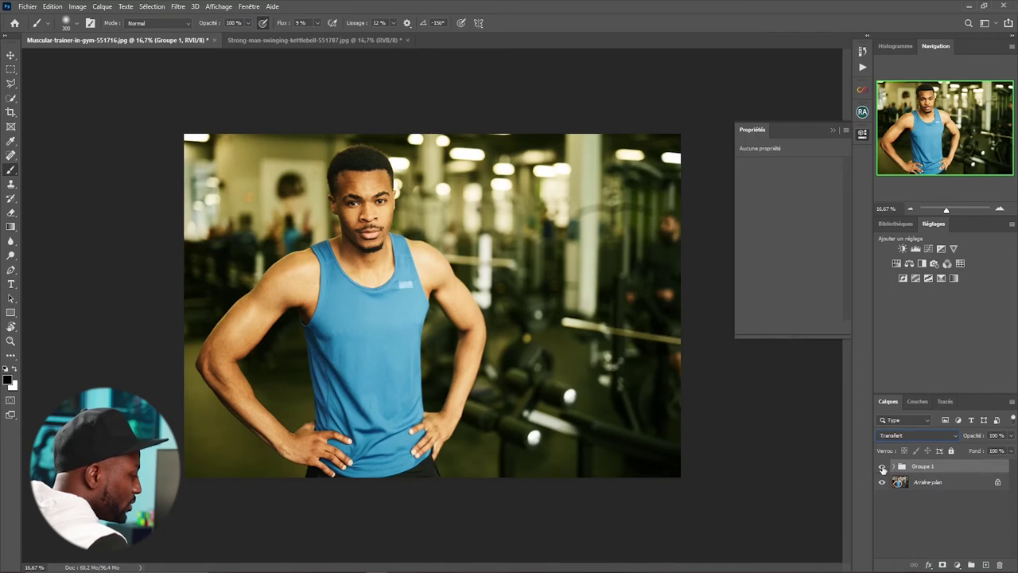
click(881, 468)
click(883, 468)
click(882, 468)
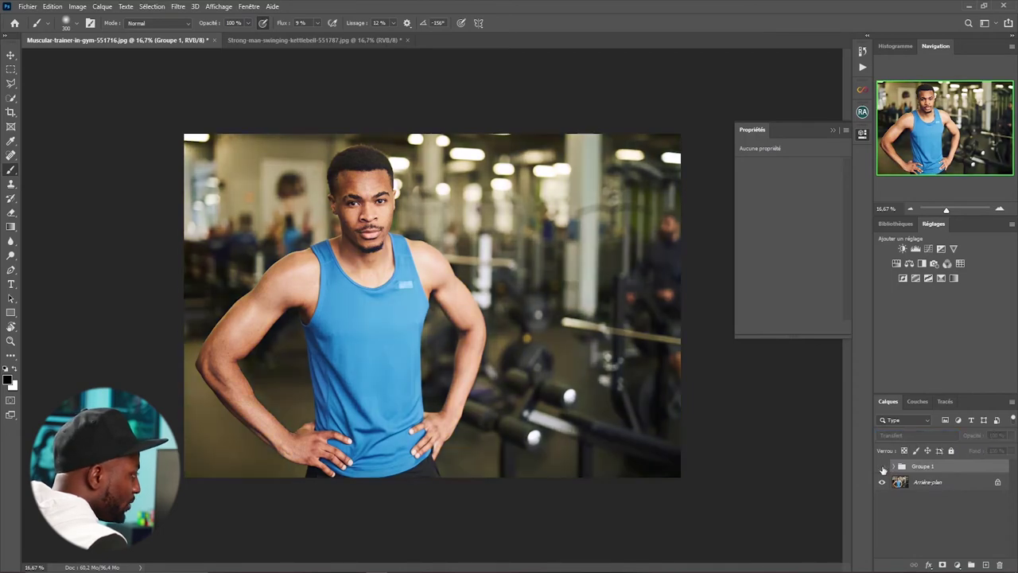
click(882, 468)
click(882, 468)
click(882, 469)
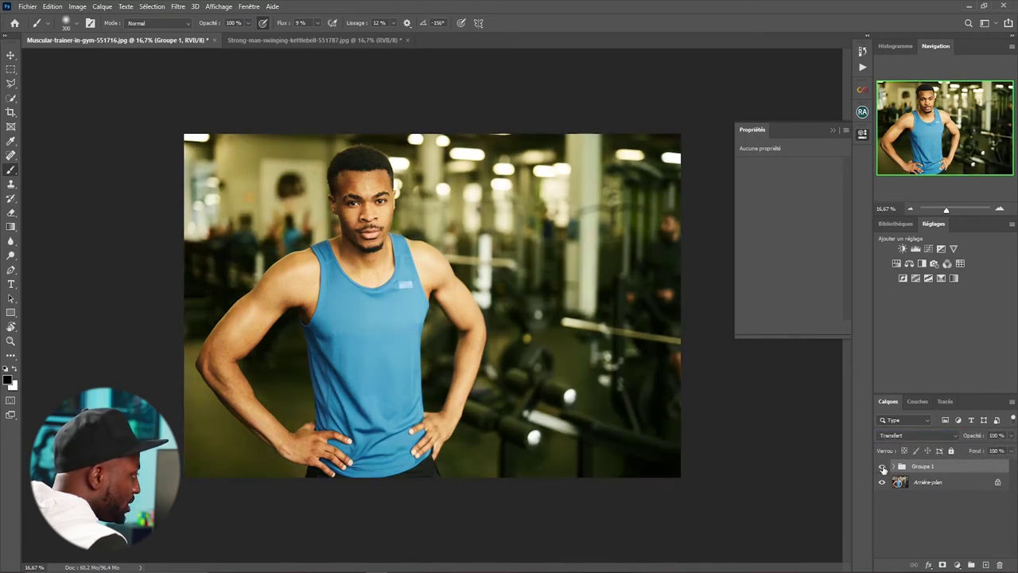
click(882, 469)
click(882, 469)
click(882, 468)
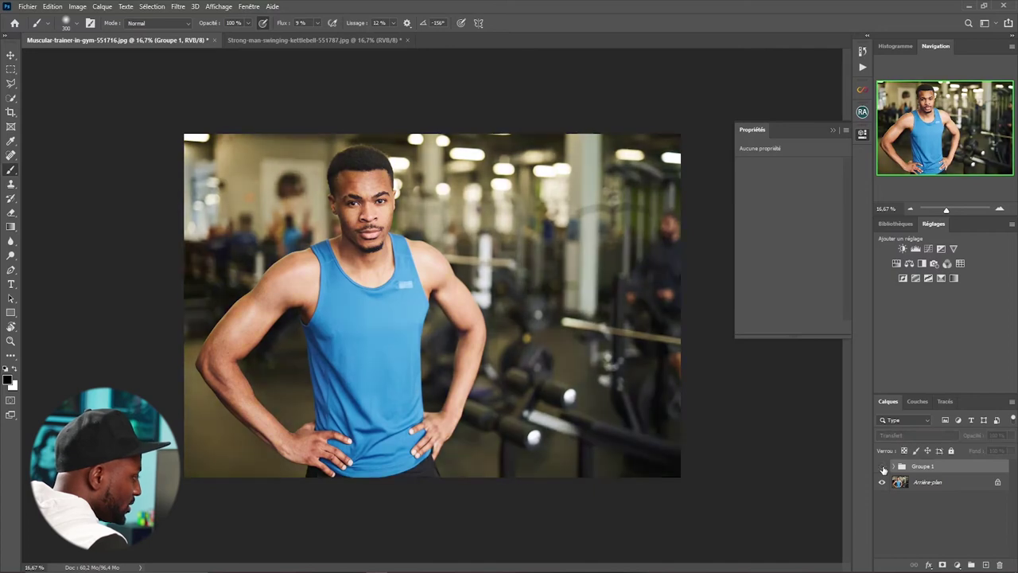
click(882, 469)
click(882, 468)
click(882, 469)
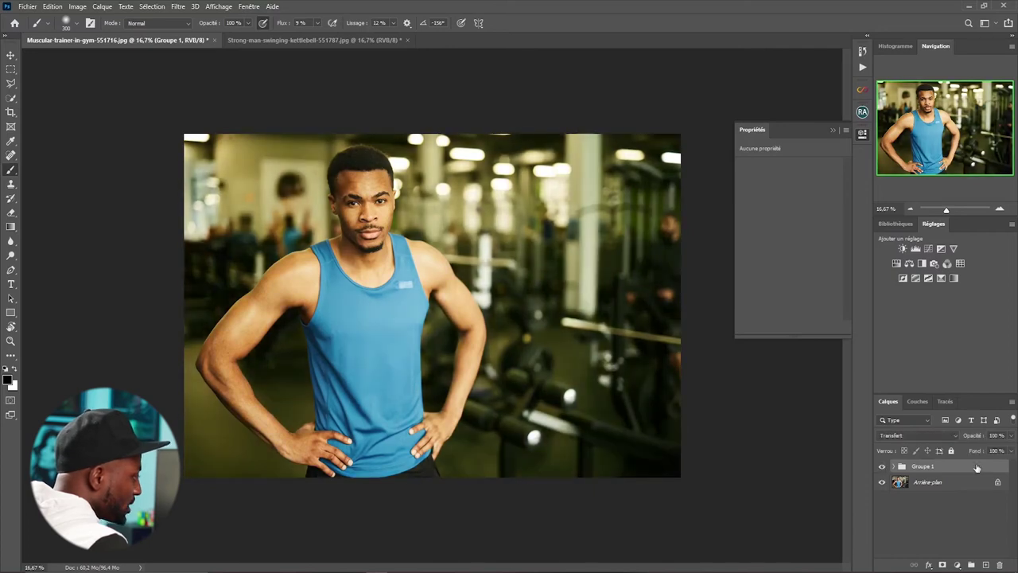
Reduce Groupe 1's opacity to 97% and flick the grade off and on to compare
mouse_move(977, 436)
mouse_down()
mouse_move(957, 436)
mouse_move(975, 439)
mouse_up()
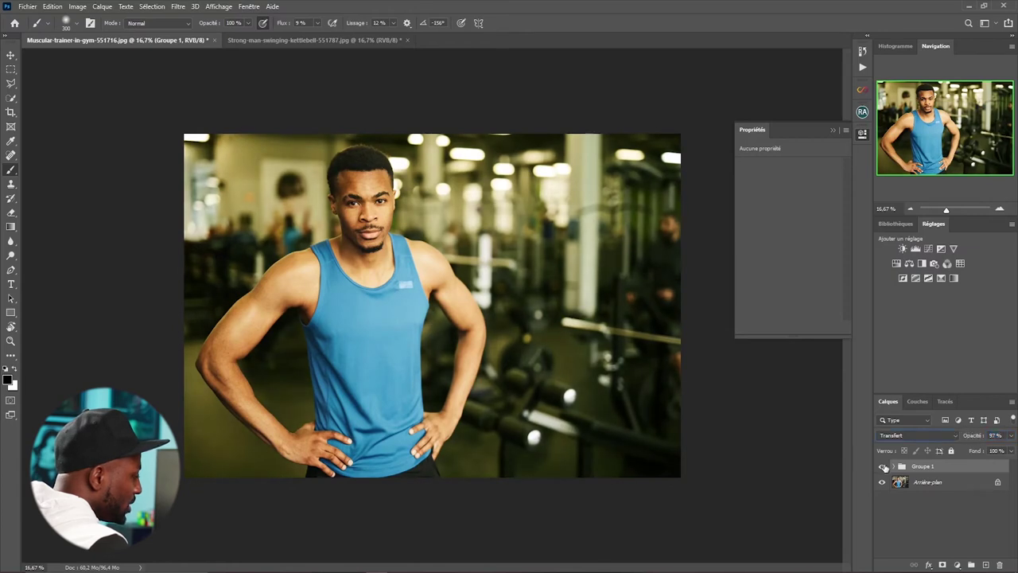
click(882, 467)
click(882, 467)
click(883, 467)
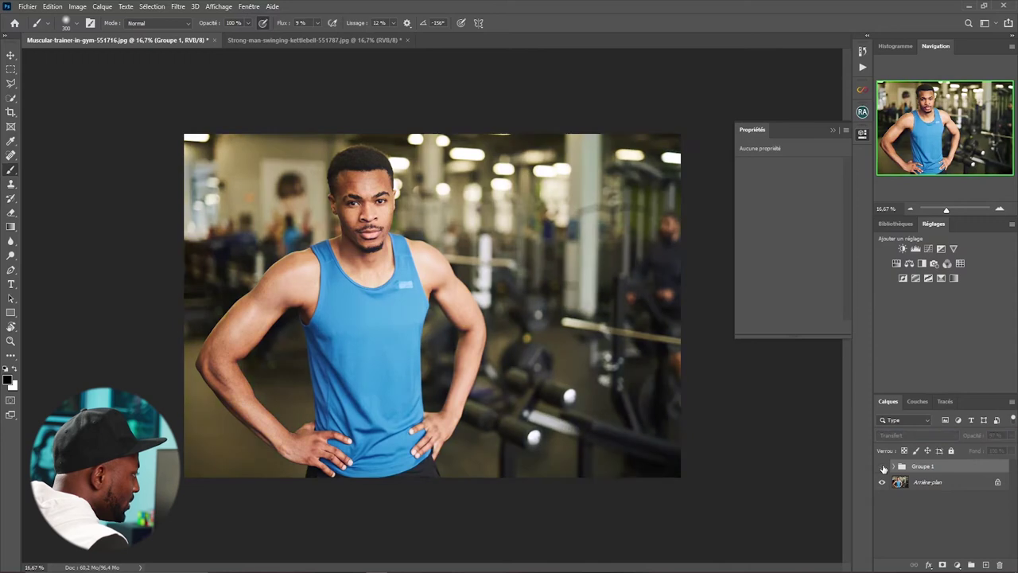
click(883, 468)
click(882, 467)
click(882, 468)
click(883, 469)
click(883, 469)
click(883, 468)
click(883, 469)
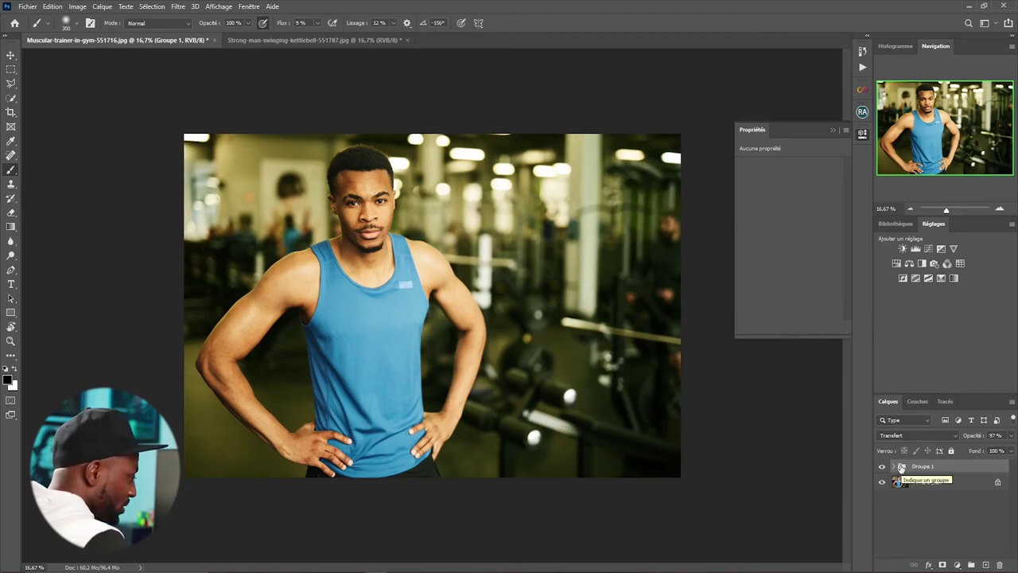
mouse_move(927, 470)
mouse_down()
mouse_move(997, 543)
mouse_move(927, 469)
mouse_up()
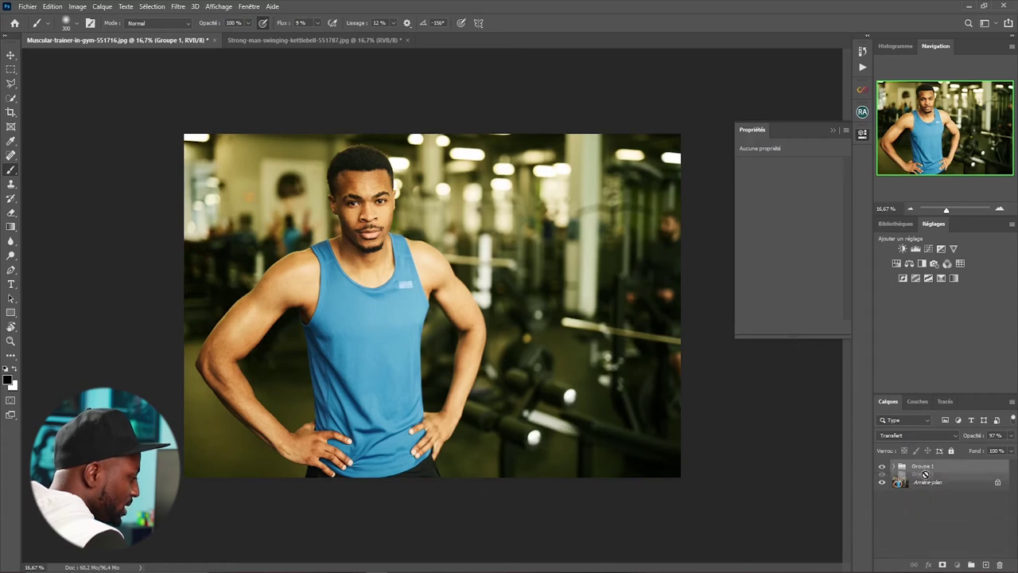
Delete Groupe 1, leaving only the background layer
key(Delete)
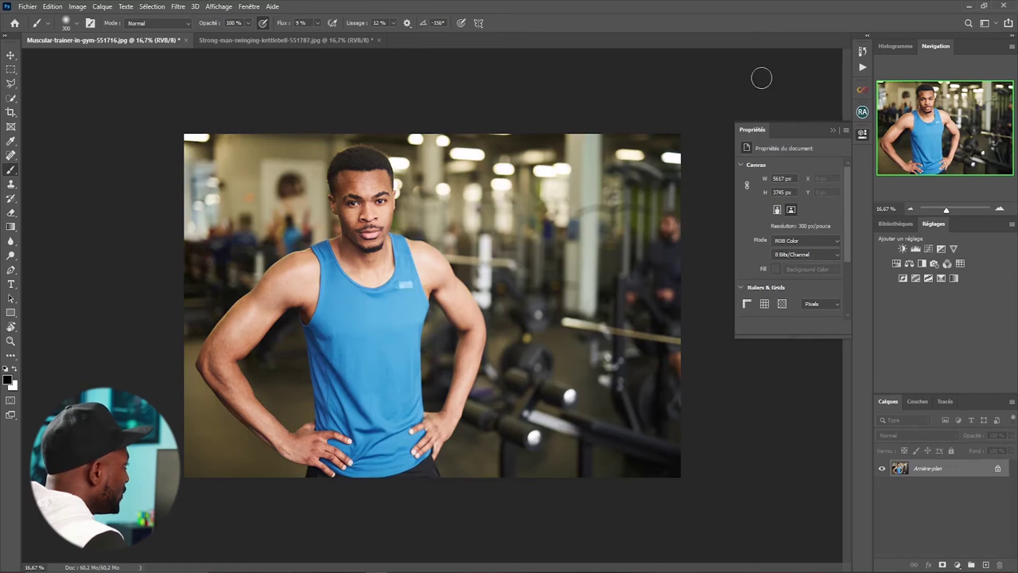
Open the Actions panel from the Fenêtre menu
click(863, 70)
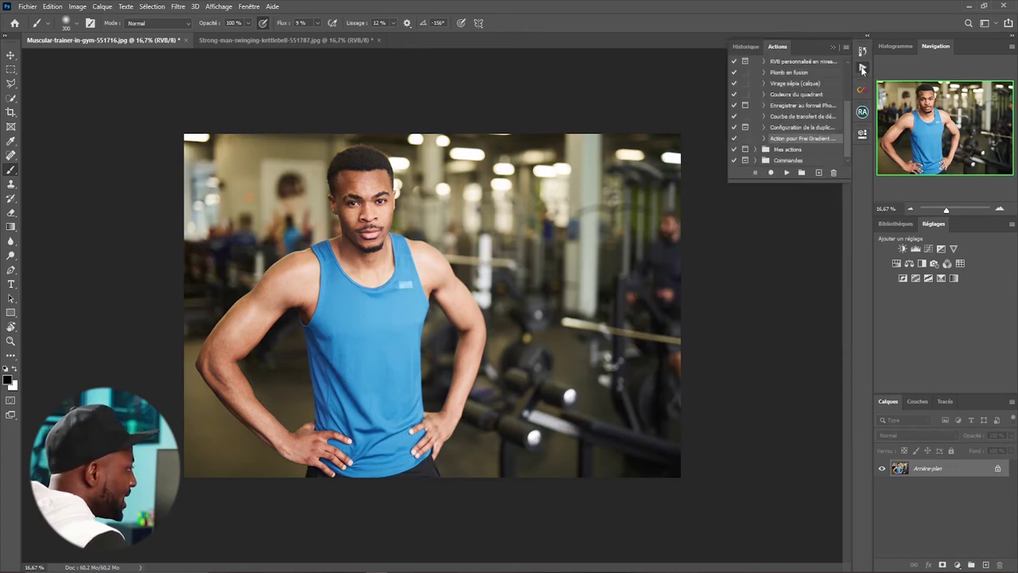
click(864, 69)
click(865, 69)
click(864, 69)
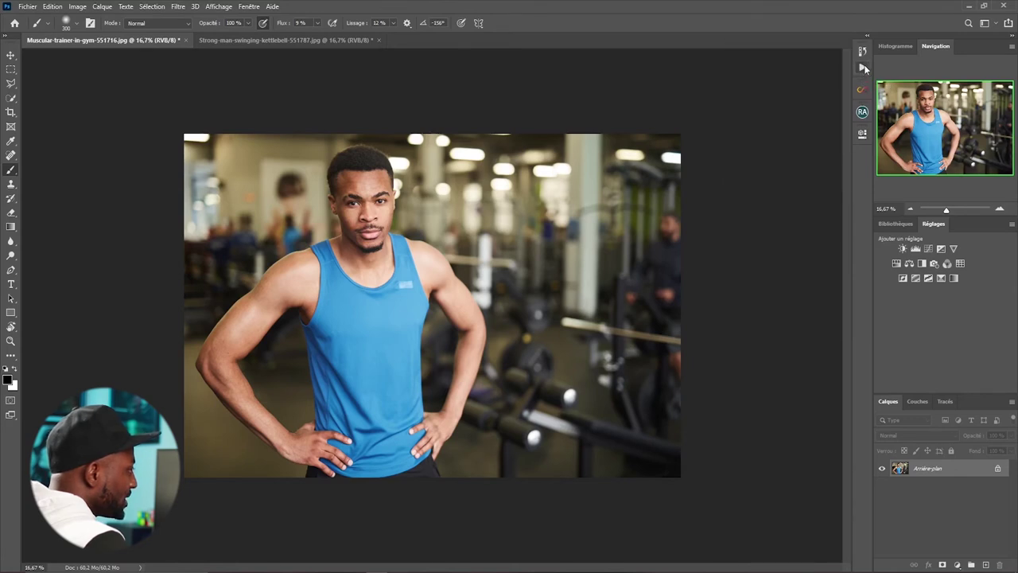
click(246, 6)
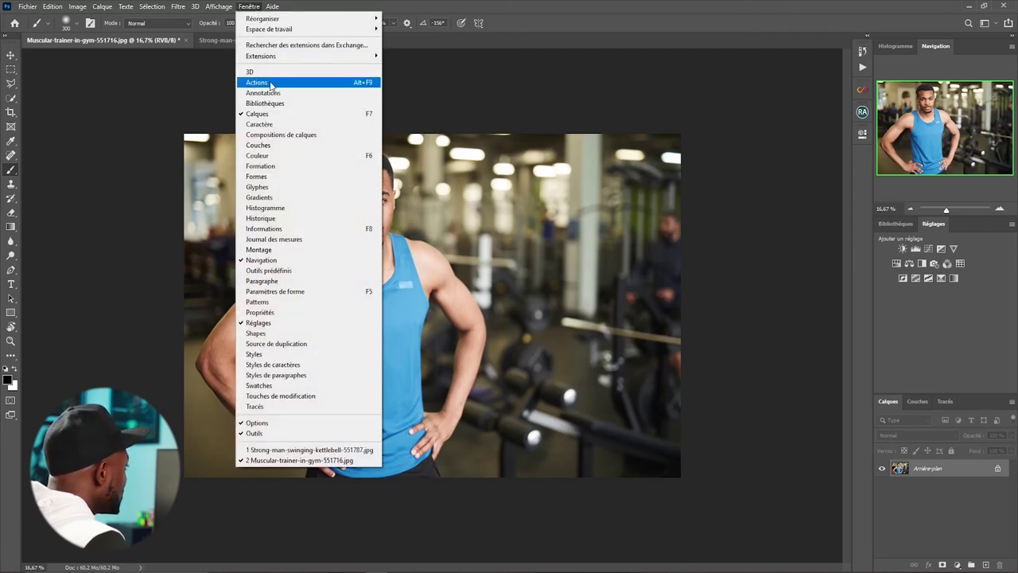
click(271, 83)
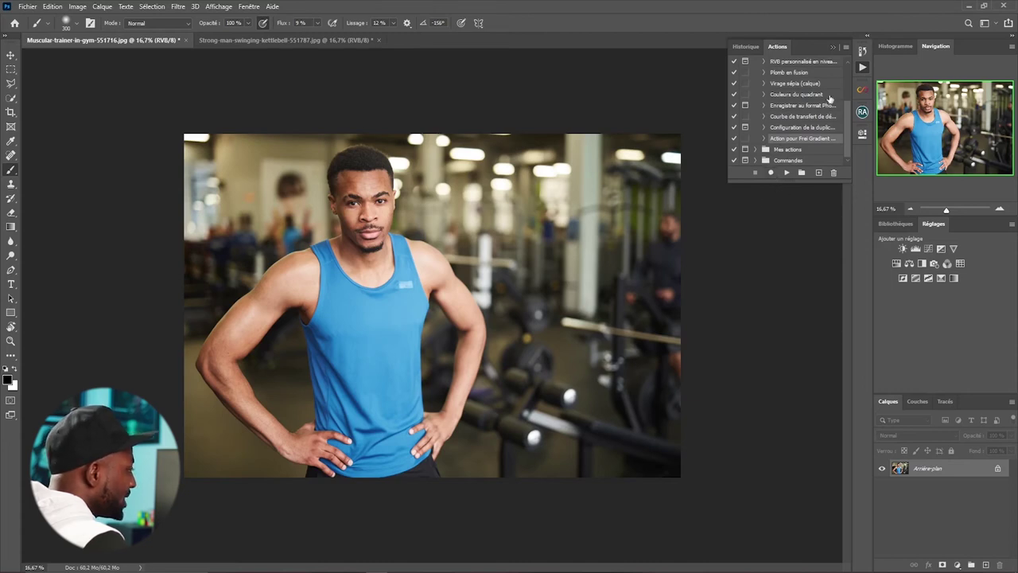
Create a new action named ton_vert_orange
click(847, 47)
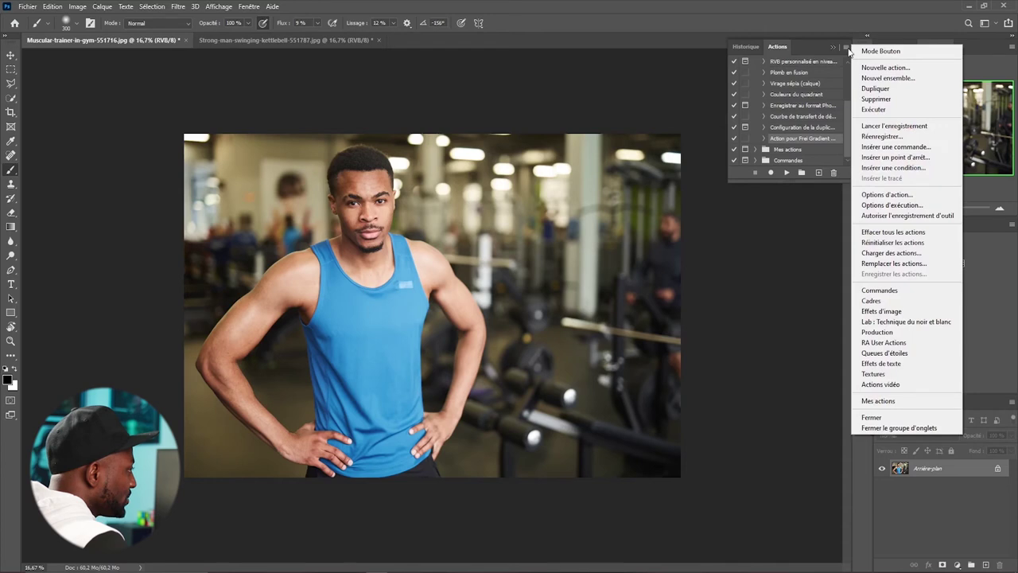
click(884, 70)
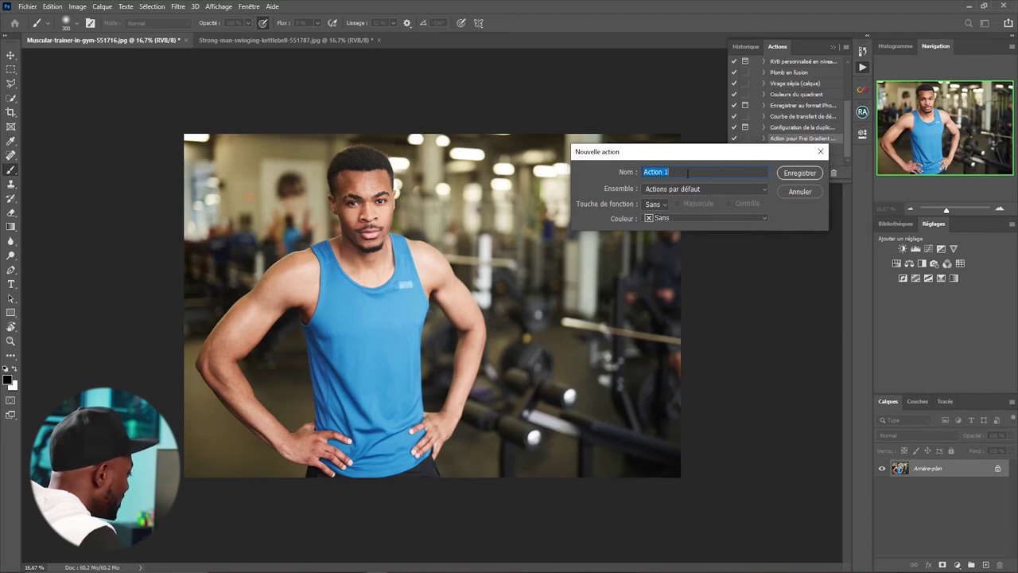
text(veer)
key(BackSpace)
key(BackSpace)
key(BackSpace)
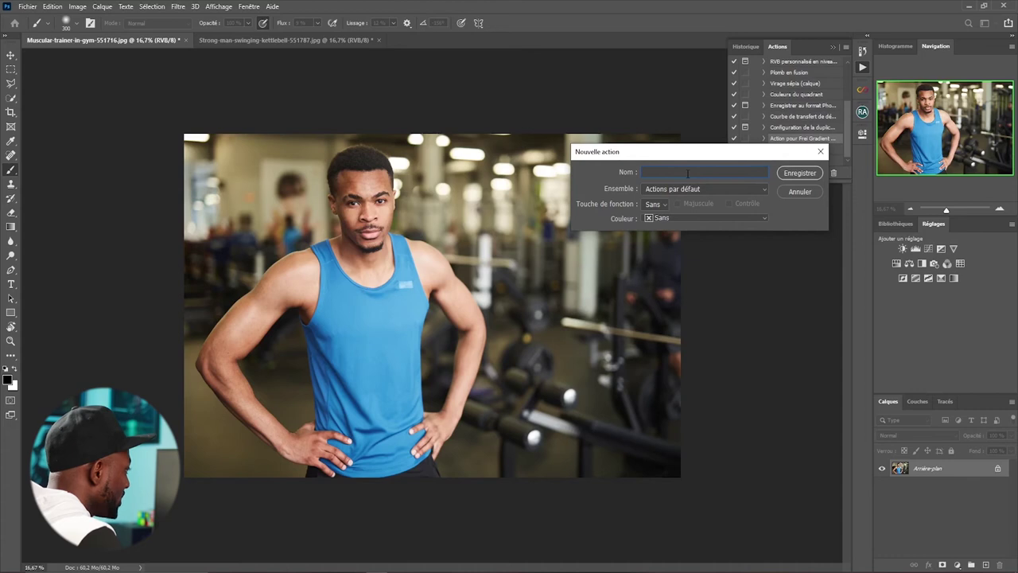
text(ton)
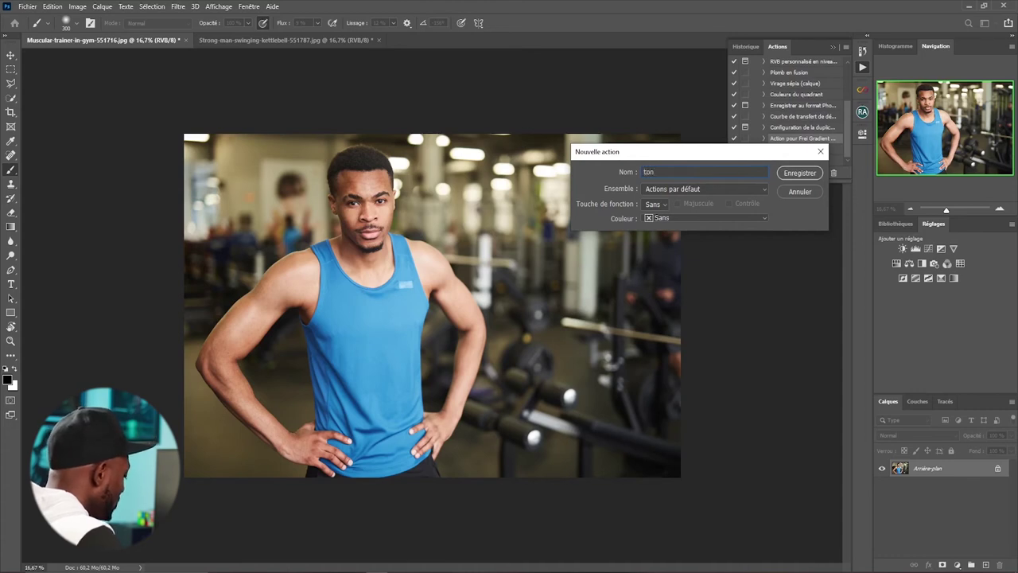
text(_vre)
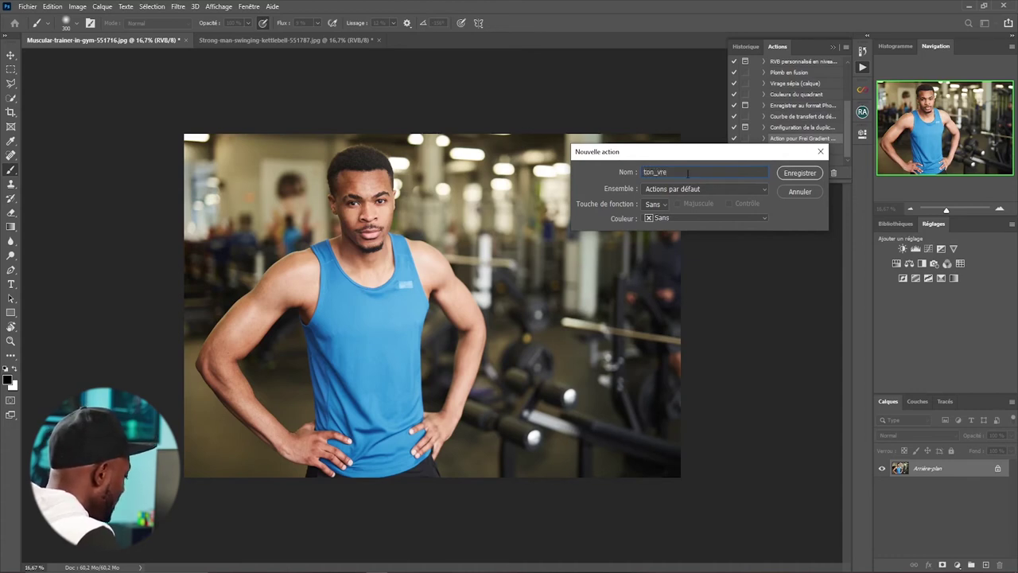
key(BackSpace)
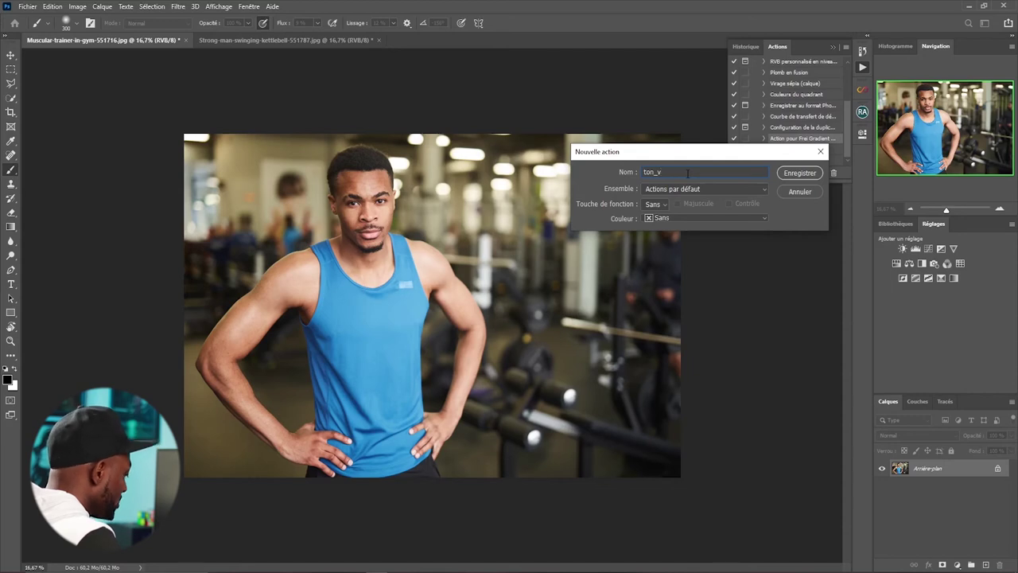
key(BackSpace)
text(eert)
key(BackSpace)
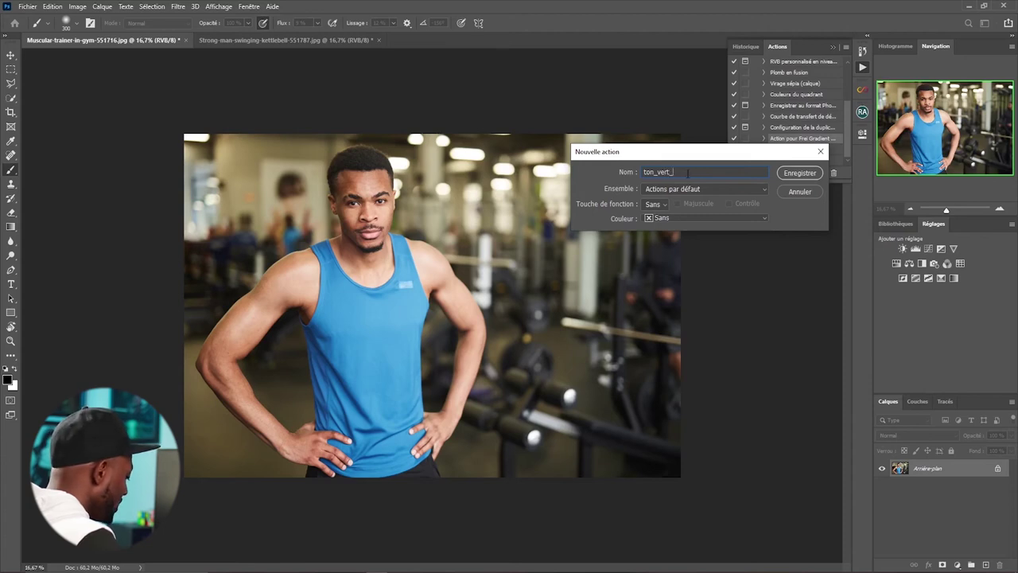
text(ange)
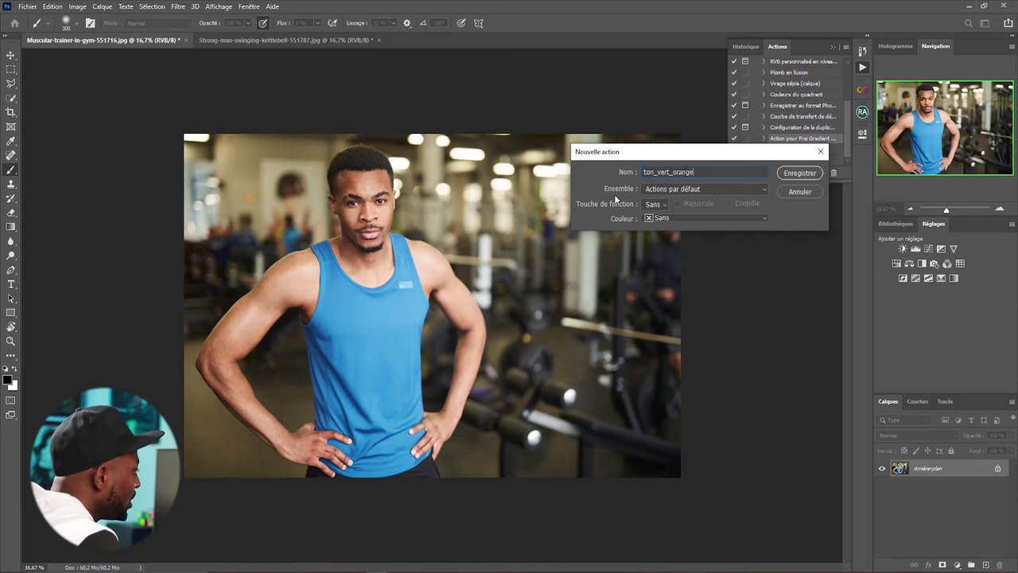
Put the action in the Mes actions set and start recording
click(756, 189)
click(697, 190)
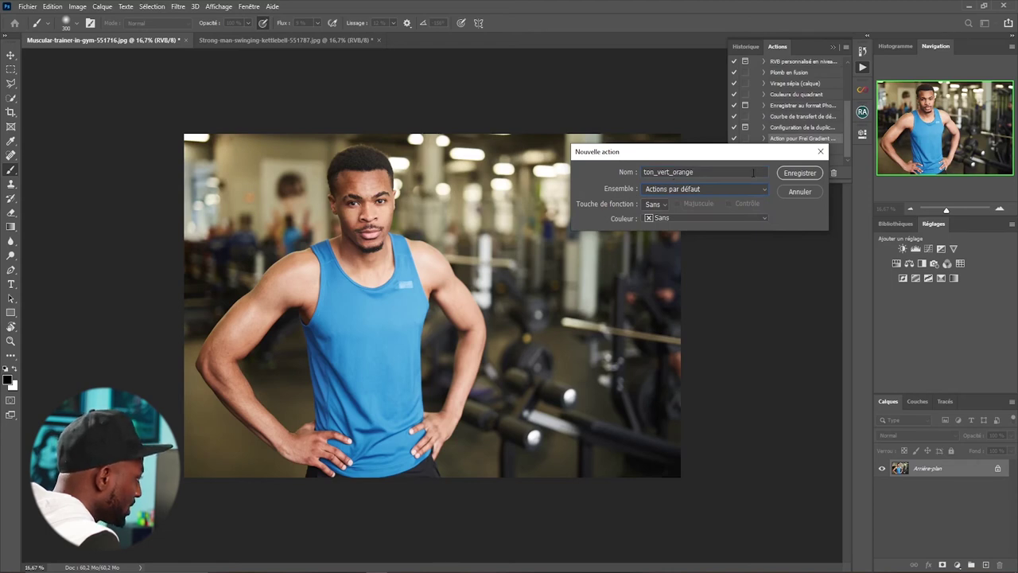
drag(728, 154, 634, 157)
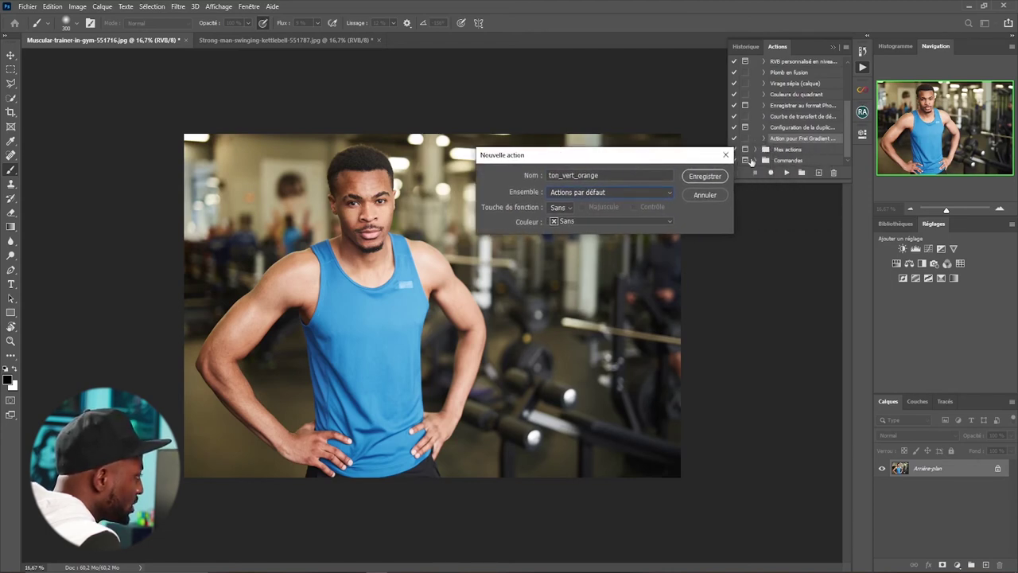
click(671, 193)
click(602, 213)
click(654, 193)
click(594, 204)
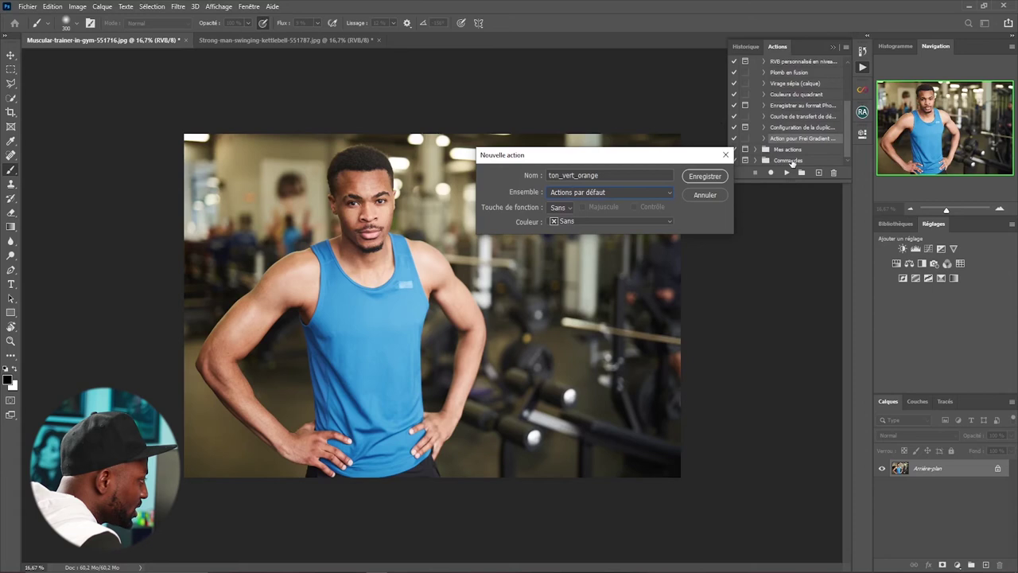
click(667, 193)
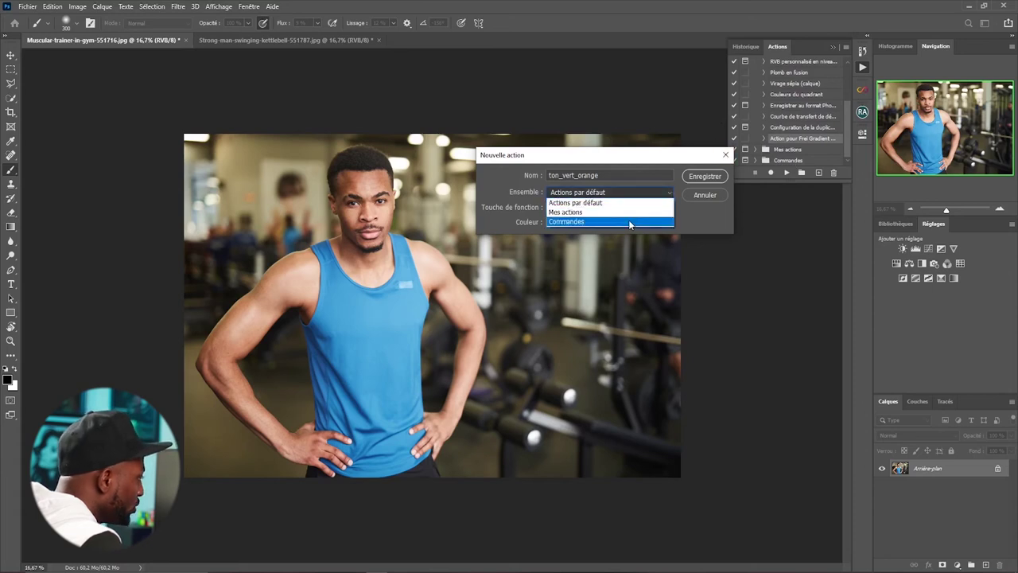
click(636, 212)
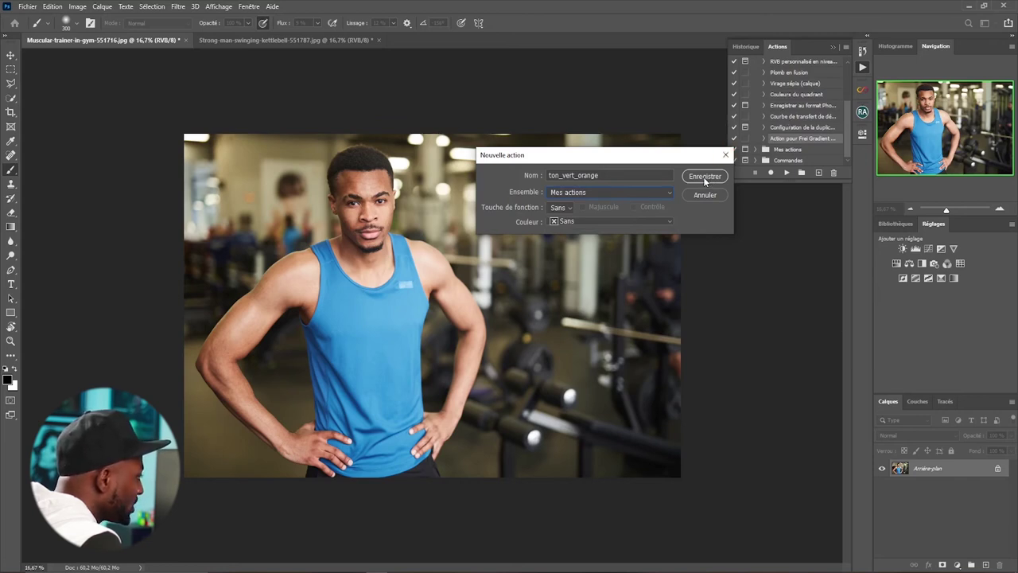
click(703, 177)
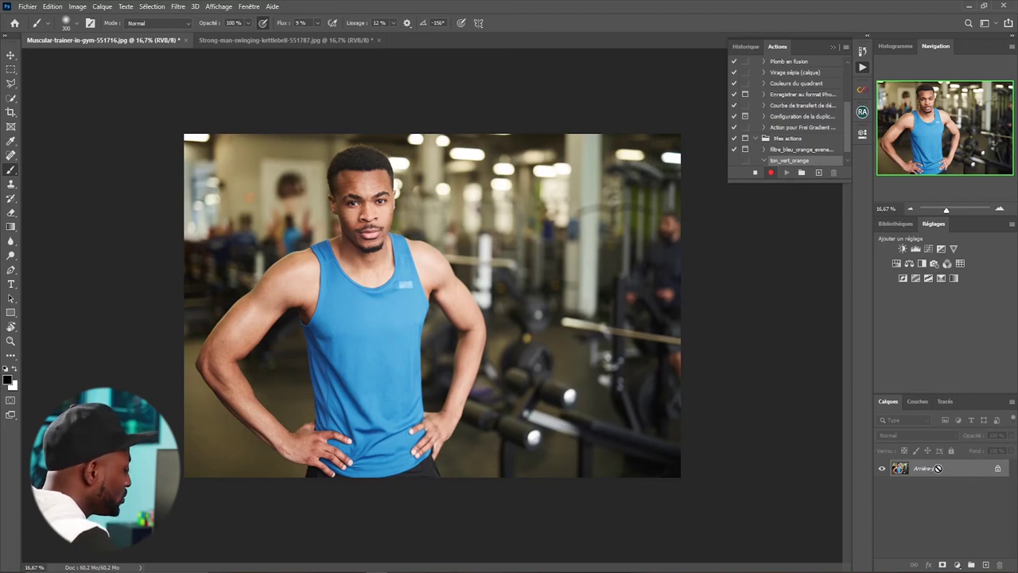
Duplicate the Arrière-plan layer into Calque 1 with Ctrl+J while recording
key(ctrl+j)
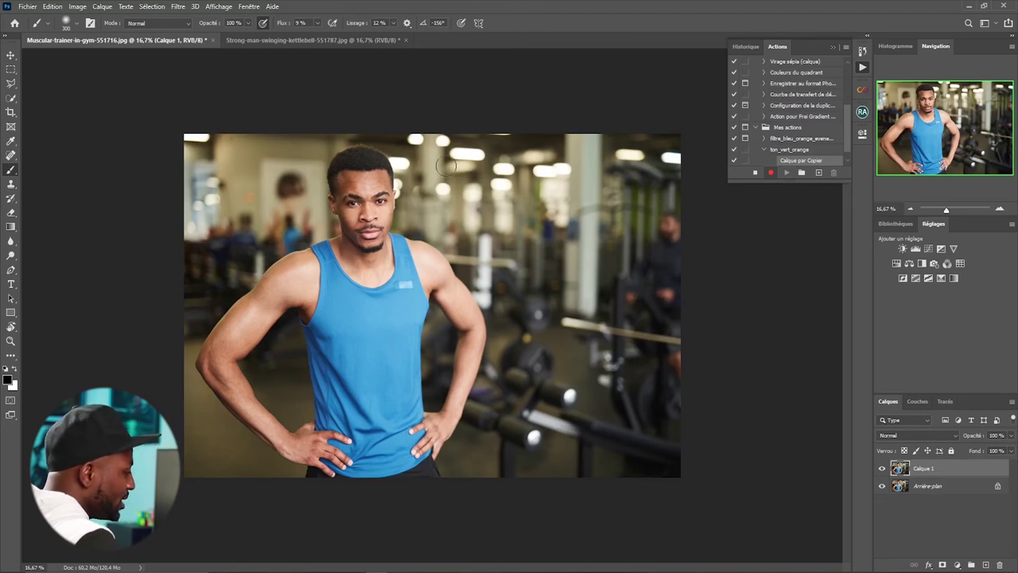
click(153, 7)
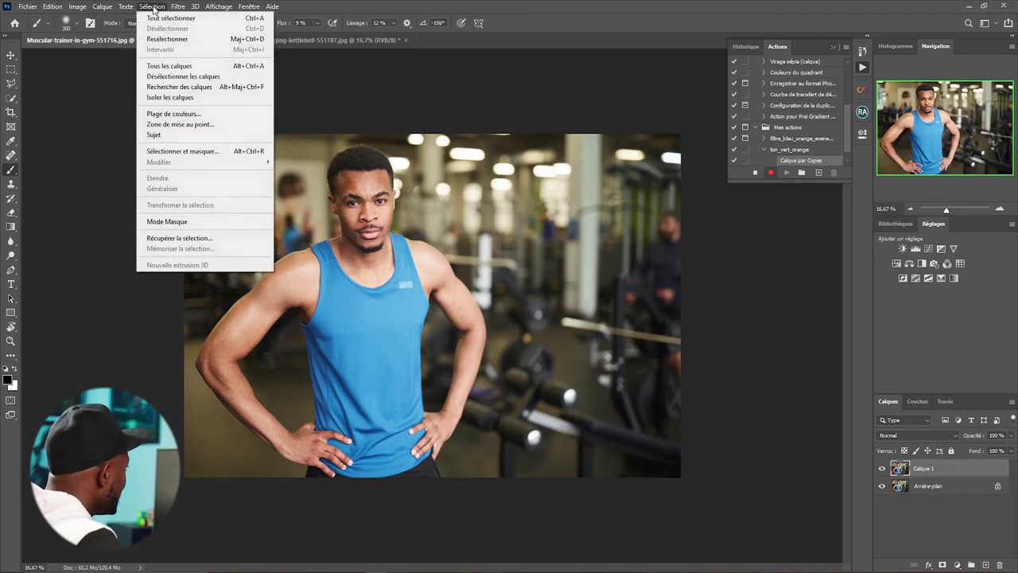
Select the in-focus trainer with Zone de mise au point at an in-focus range of about 5
click(183, 125)
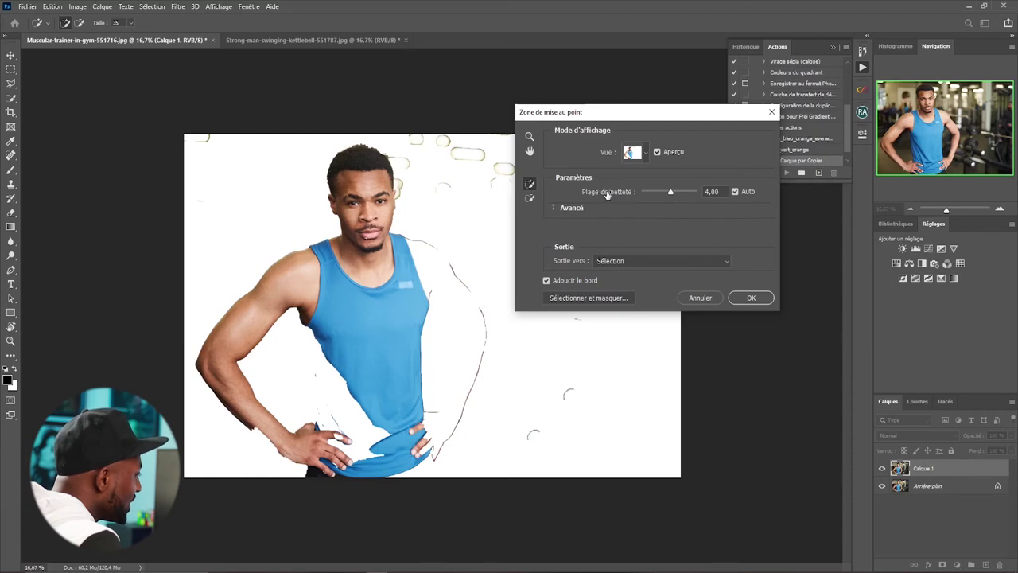
drag(672, 192, 677, 192)
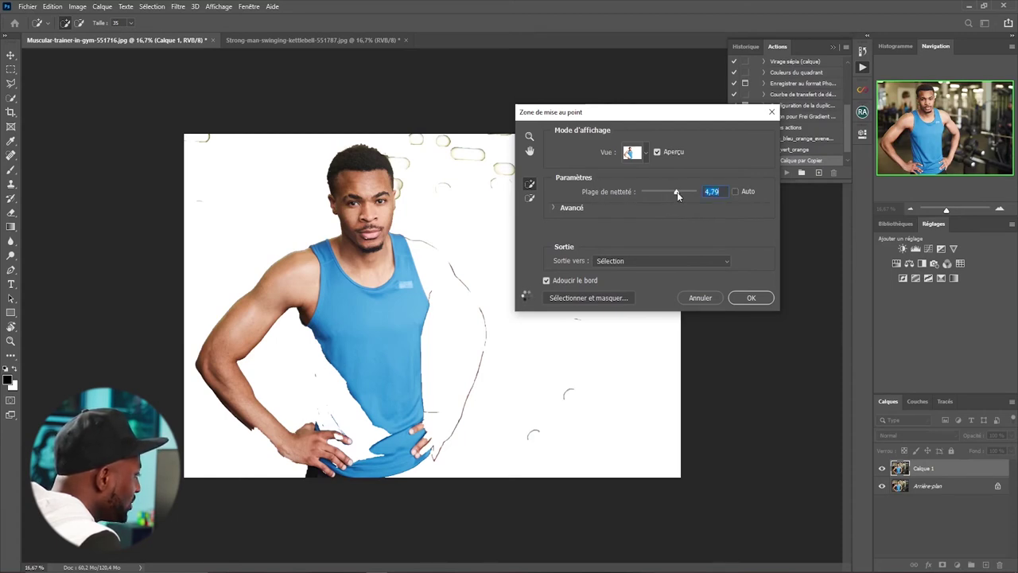
drag(680, 192, 681, 194)
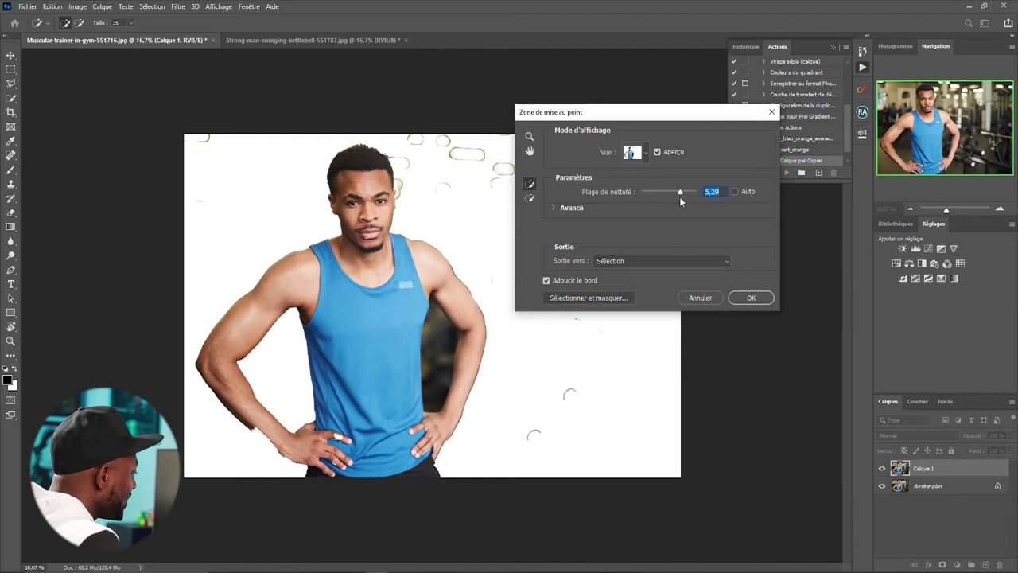
drag(679, 192, 677, 192)
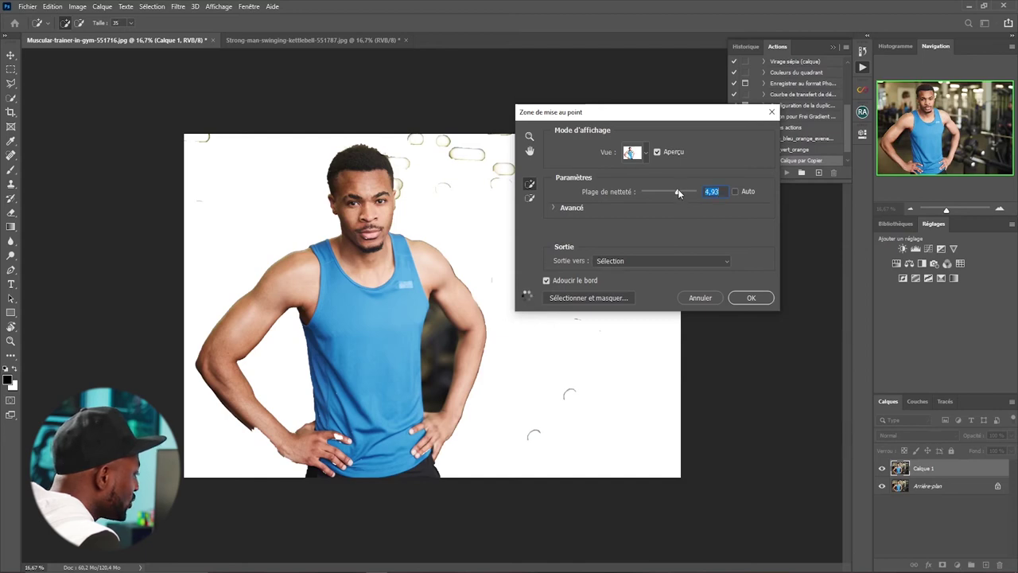
click(679, 188)
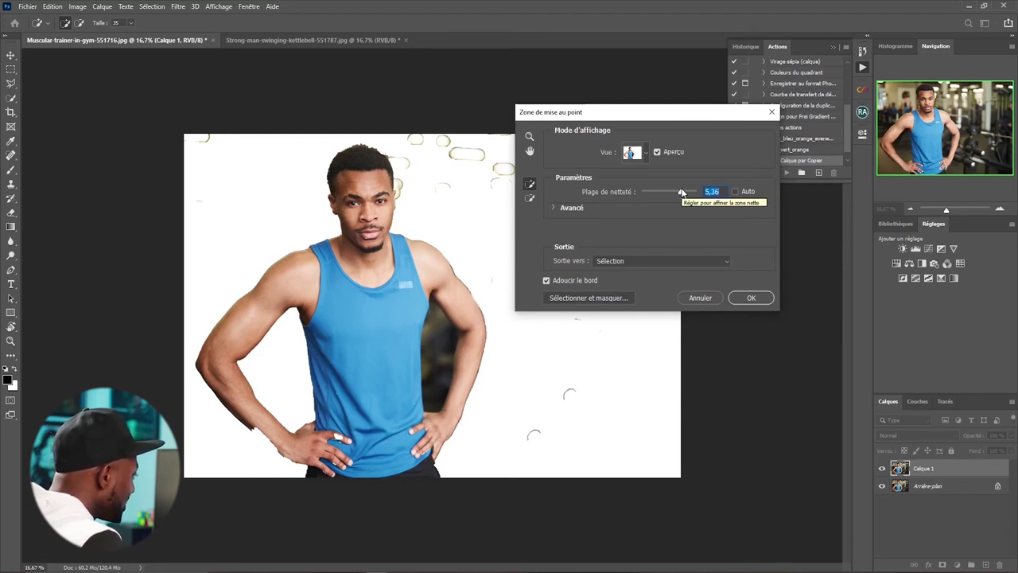
click(752, 298)
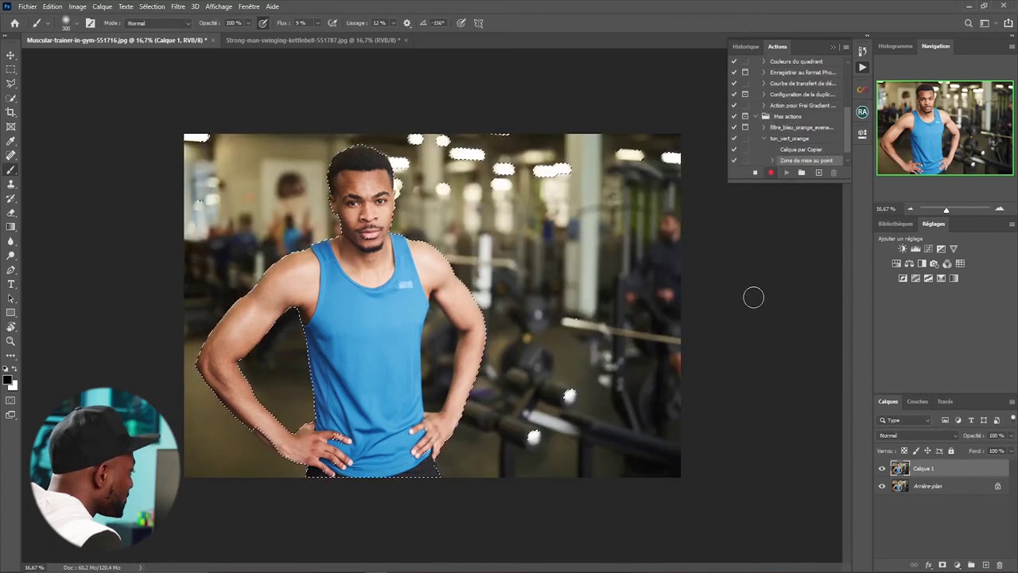
Add a gradient map adjustment layer, duplicate it, and invert the copy's mask
click(957, 565)
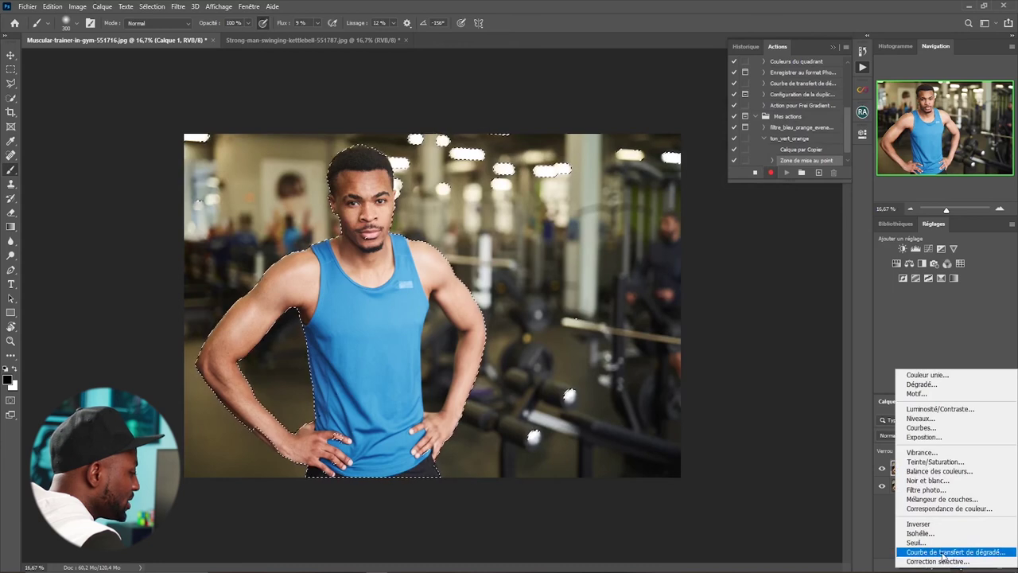
click(944, 552)
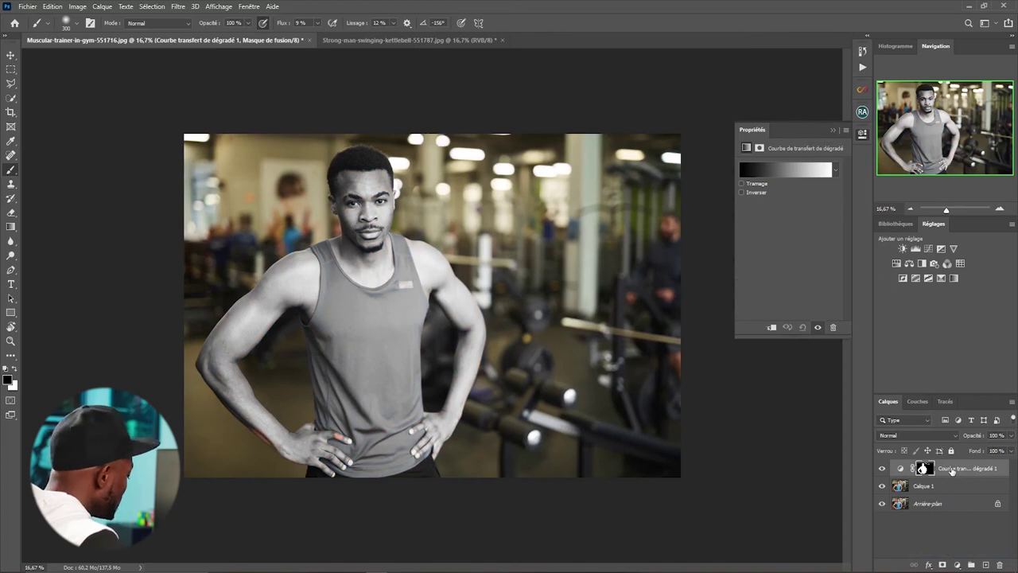
key(ctrl+j)
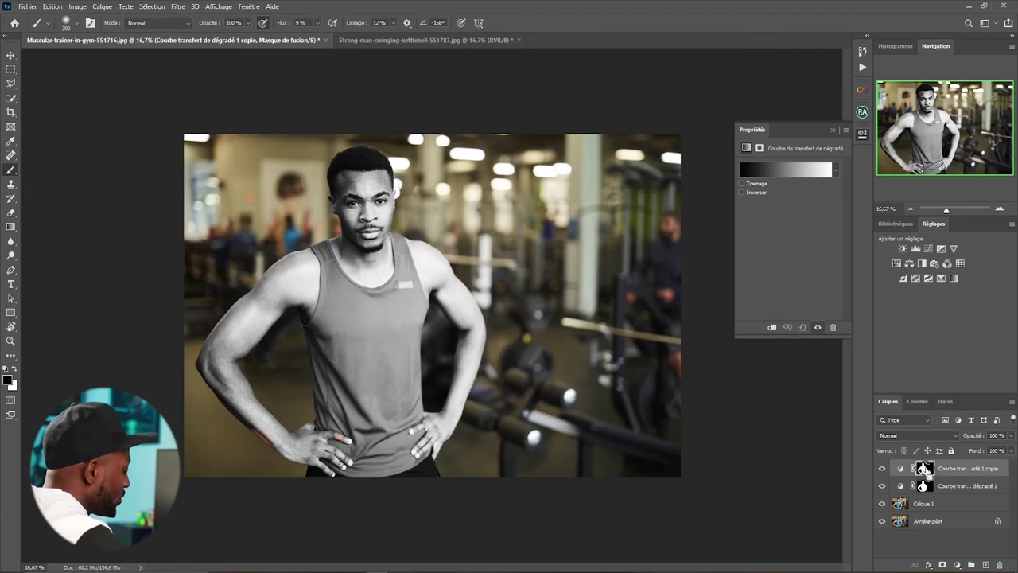
key(ctrl+i)
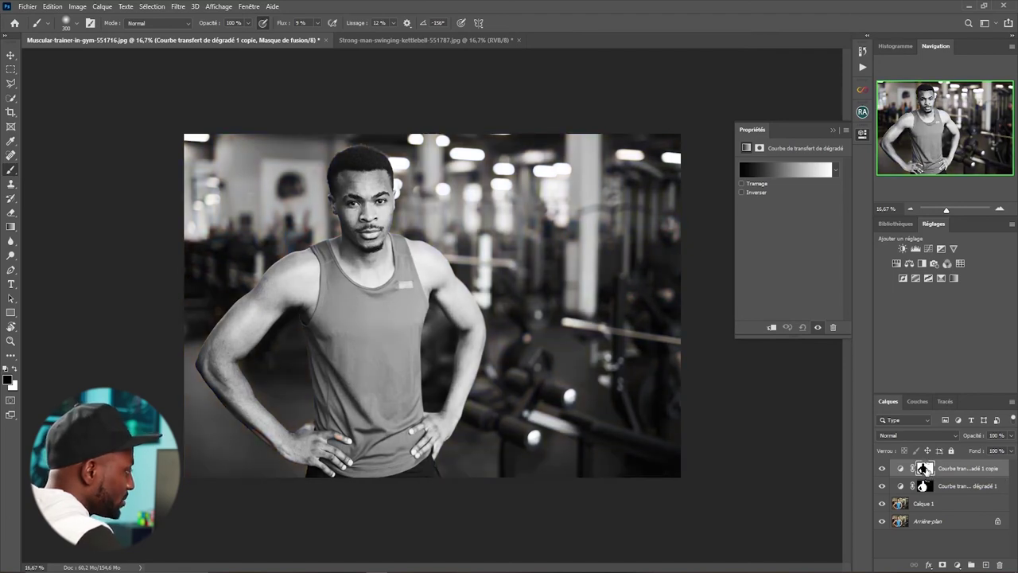
Rename the layers 'sujet' and 'arrière-plan', then hide the arrière-plan layer
double_click(966, 486)
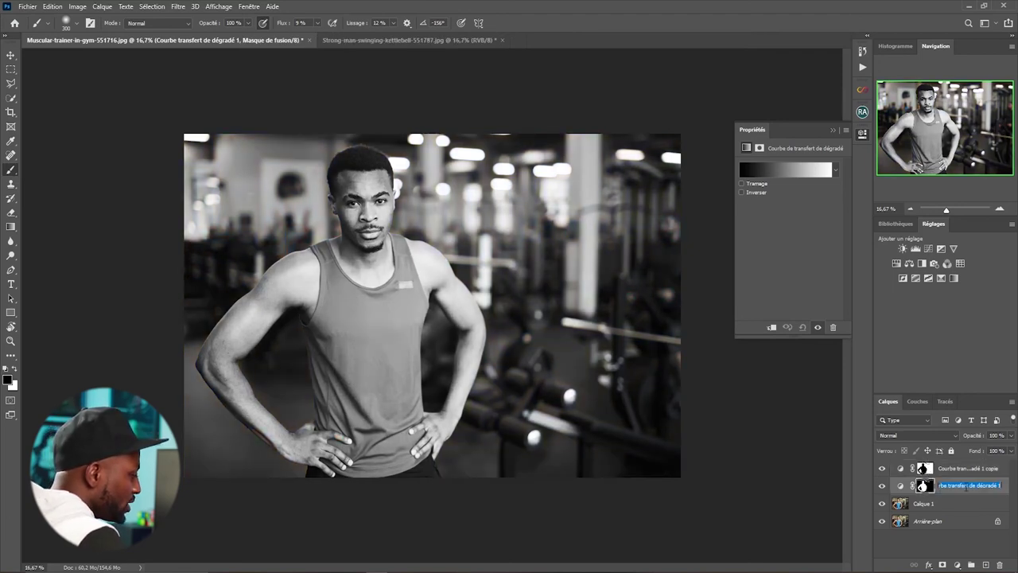
text(sujet)
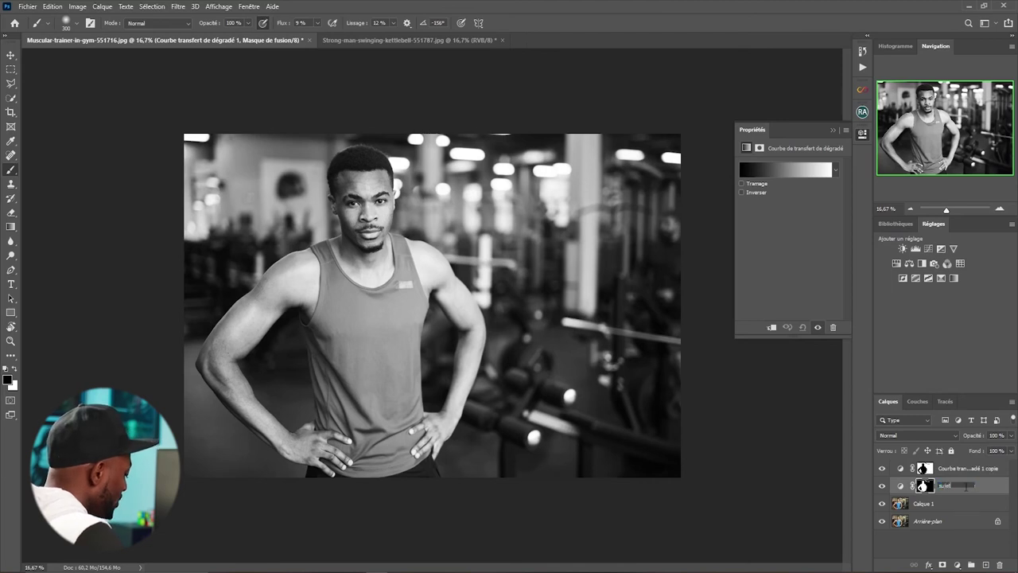
double_click(958, 468)
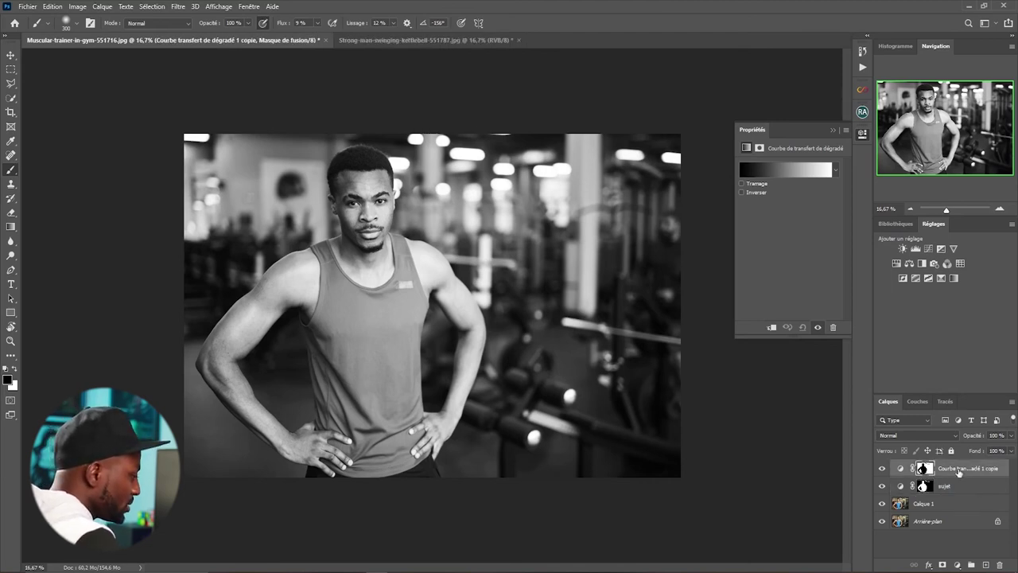
text(arri)
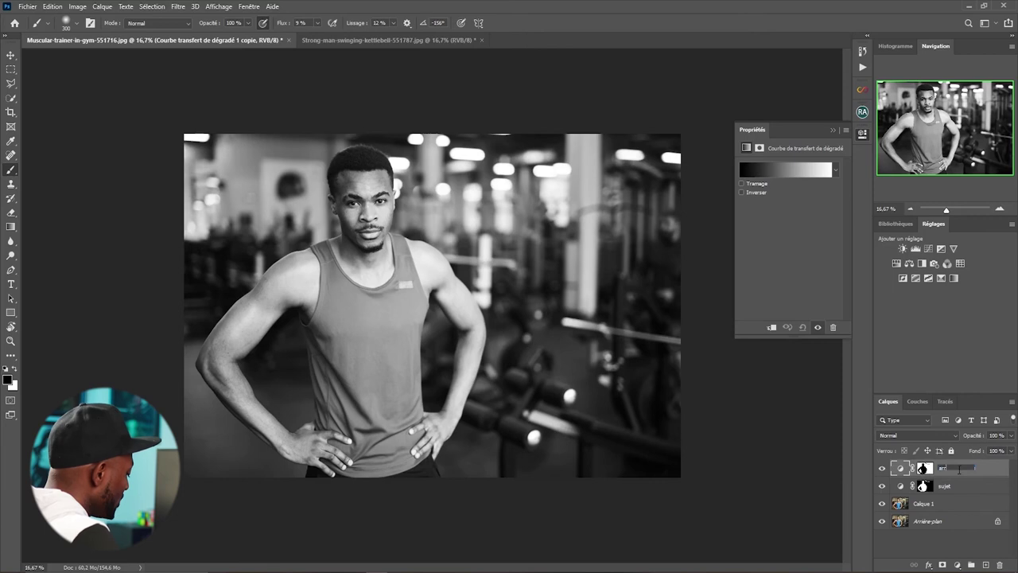
text(ère-plan)
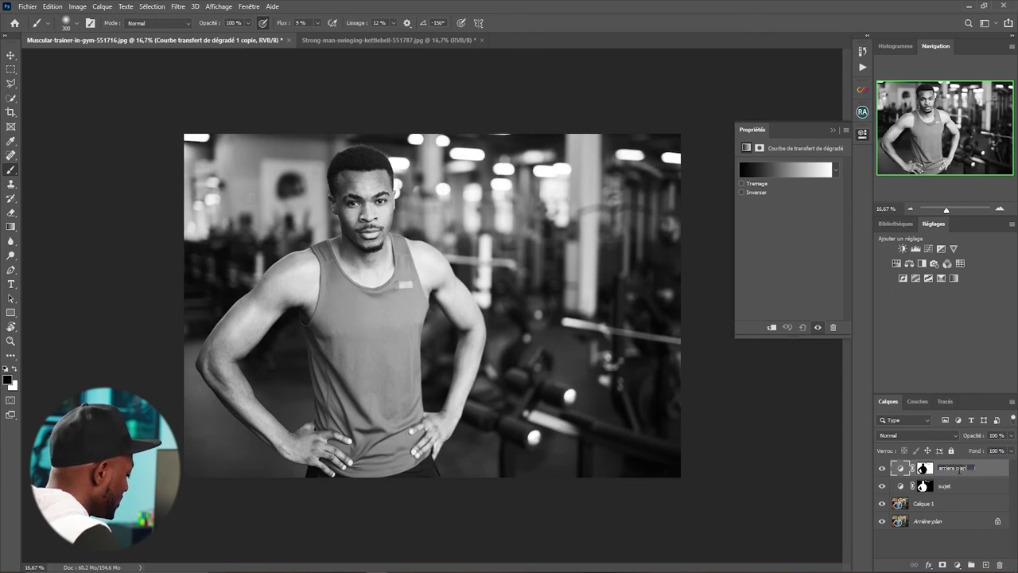
key(Return)
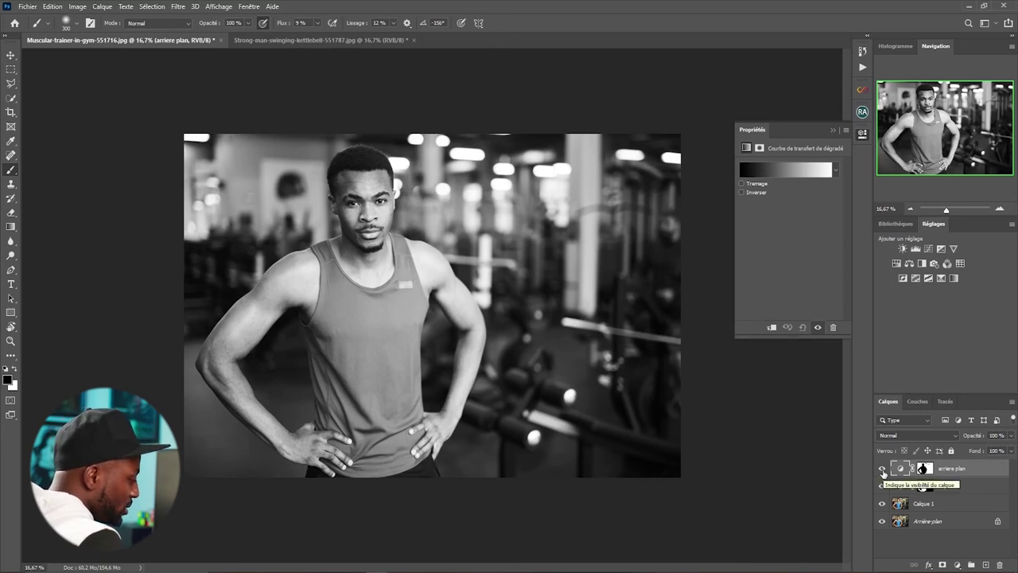
click(881, 470)
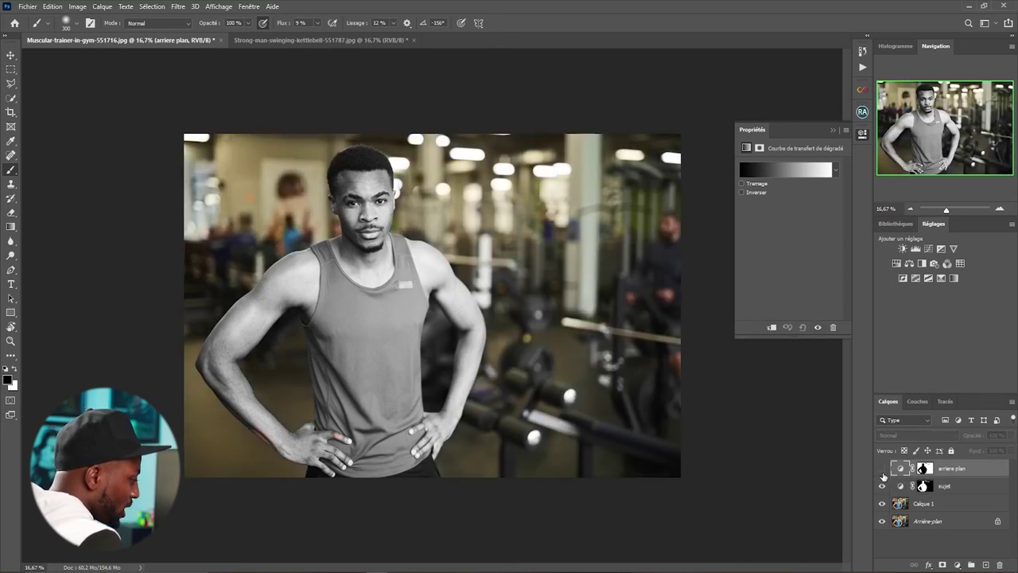
Set the sujet gradient map's dark stop to a dark green
click(931, 489)
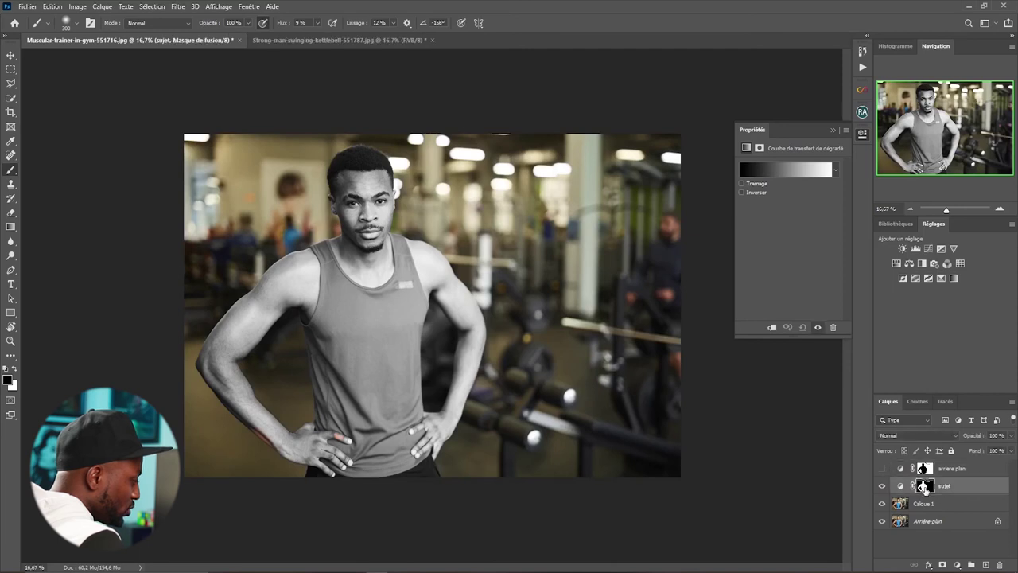
click(900, 487)
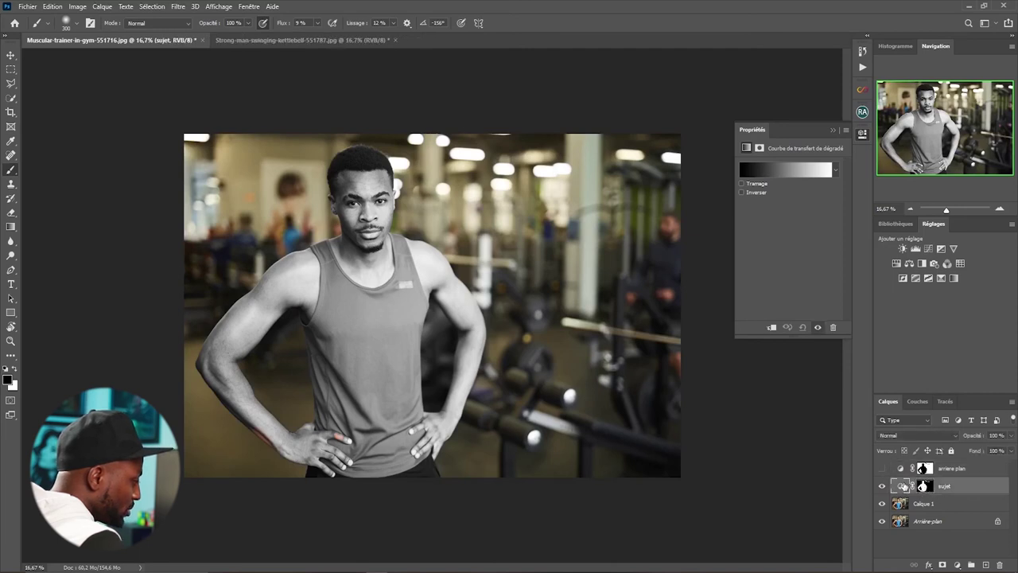
click(924, 487)
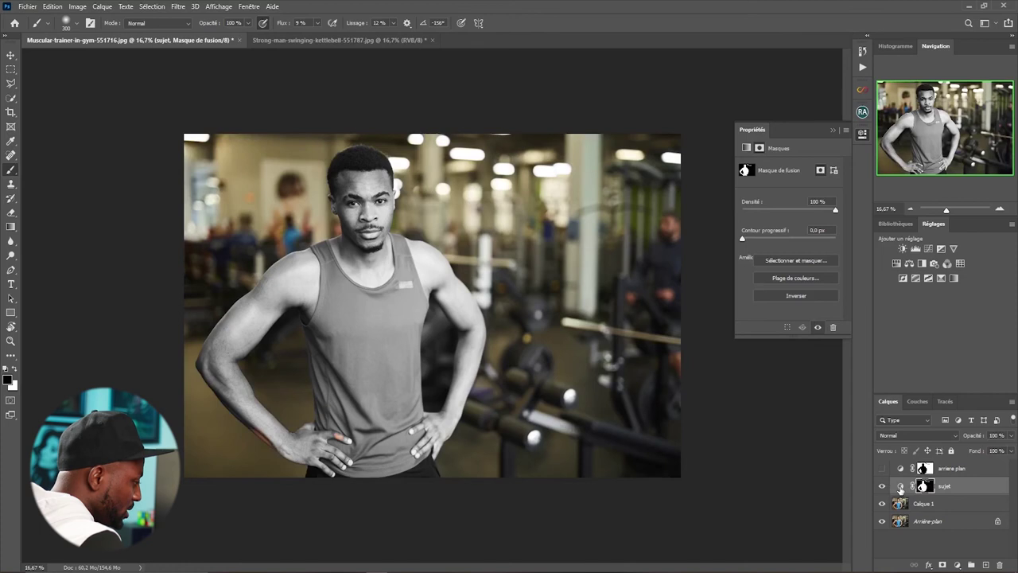
click(902, 487)
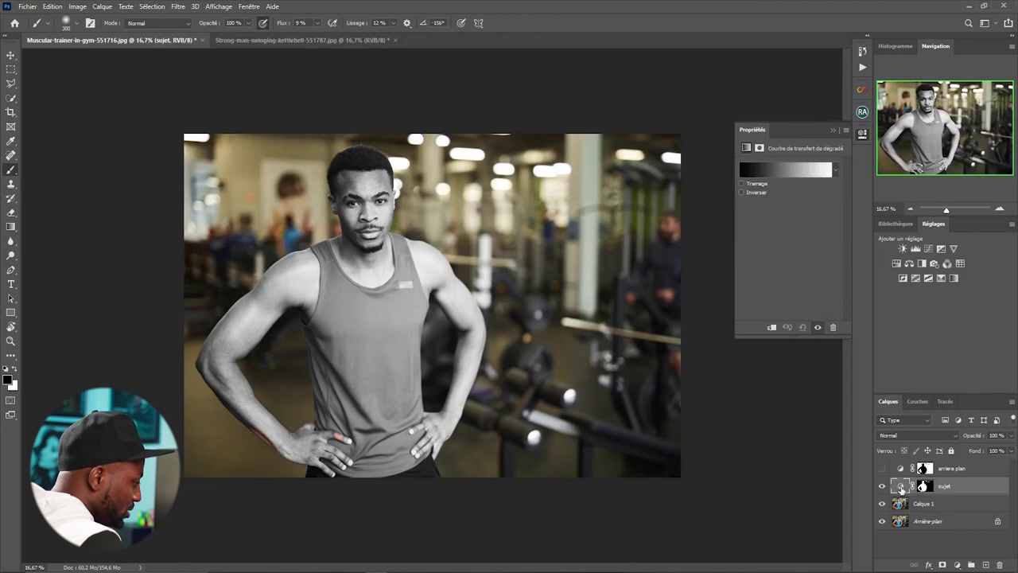
click(788, 171)
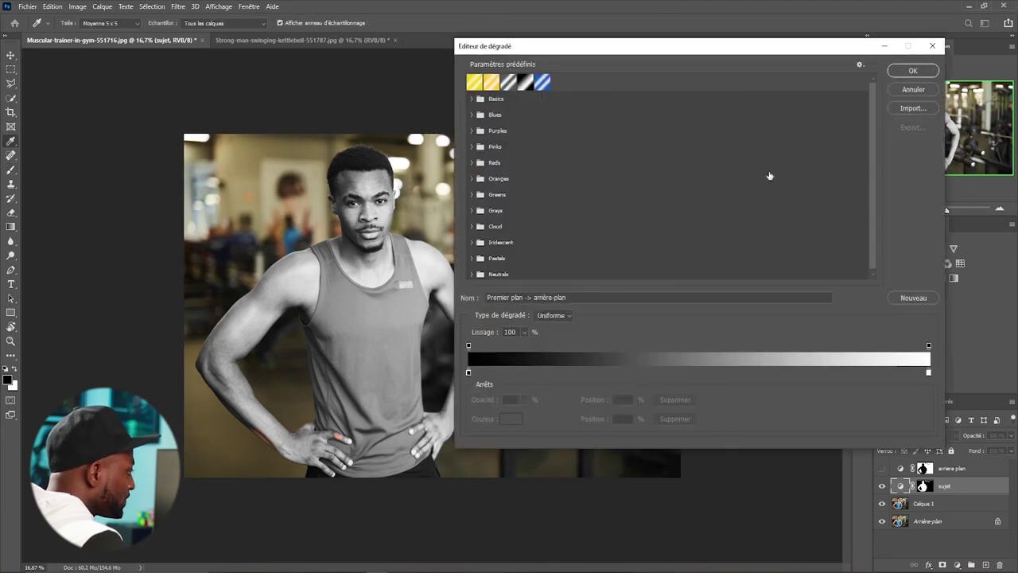
double_click(468, 372)
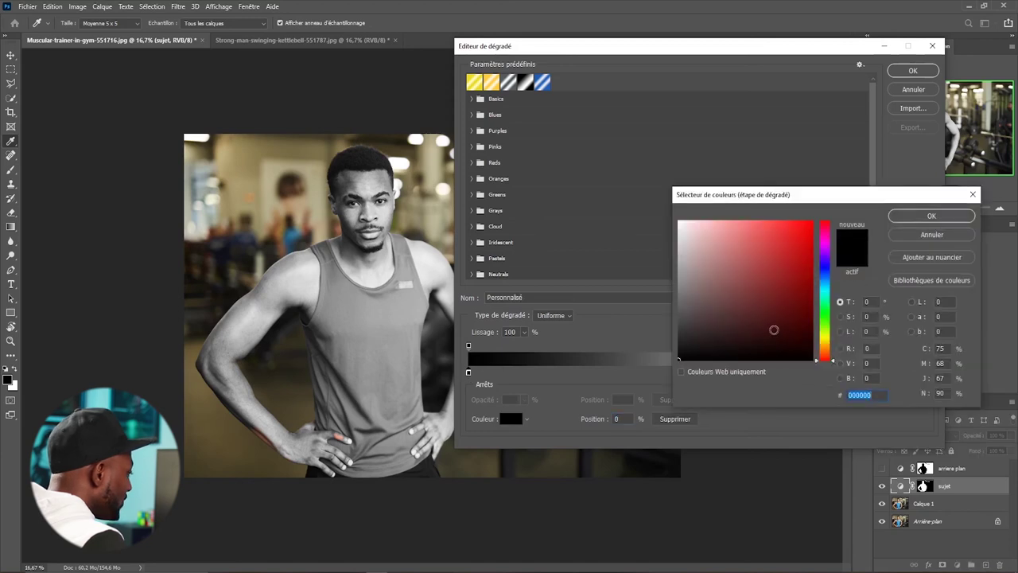
click(819, 313)
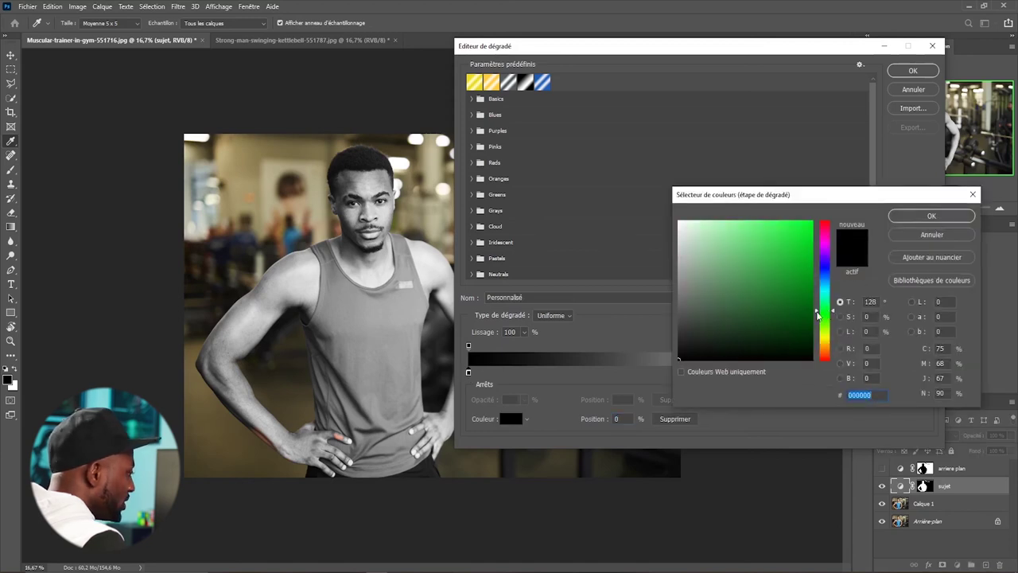
click(809, 324)
drag(810, 325, 811, 327)
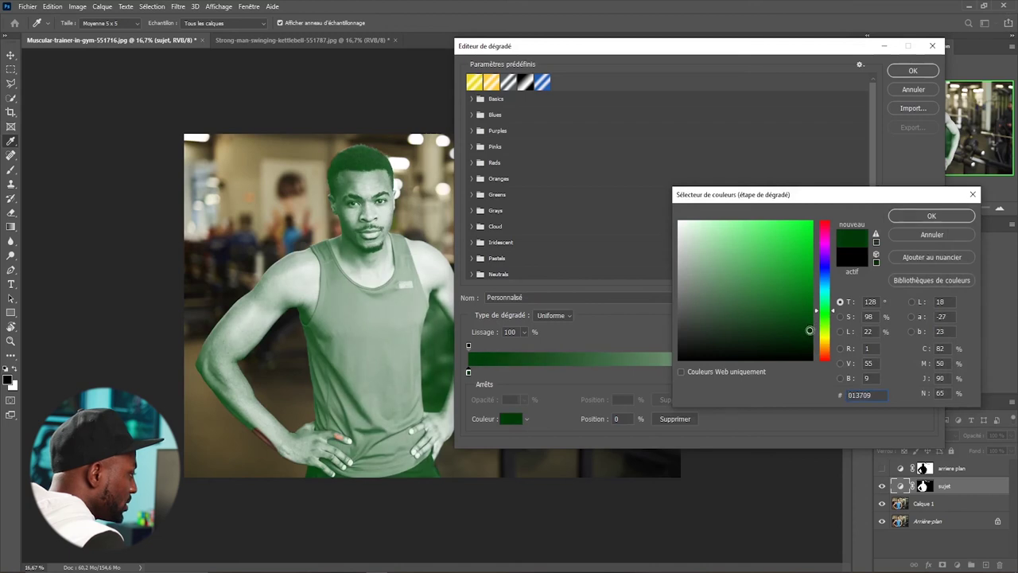
click(926, 217)
Set the light stop to pale yellow, shift the midpoint darker, and blend in Lumière tamisée
double_click(929, 372)
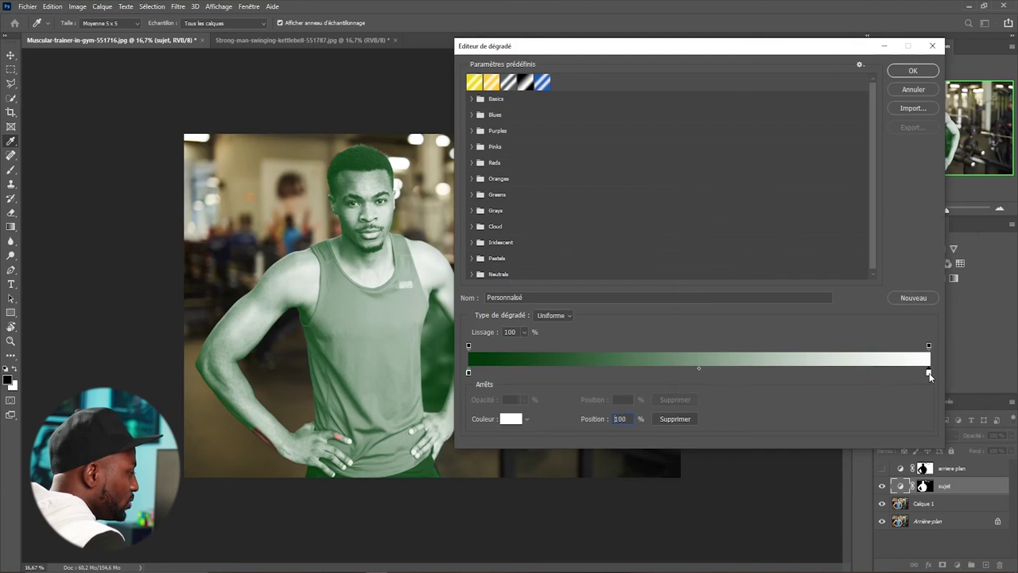
click(828, 344)
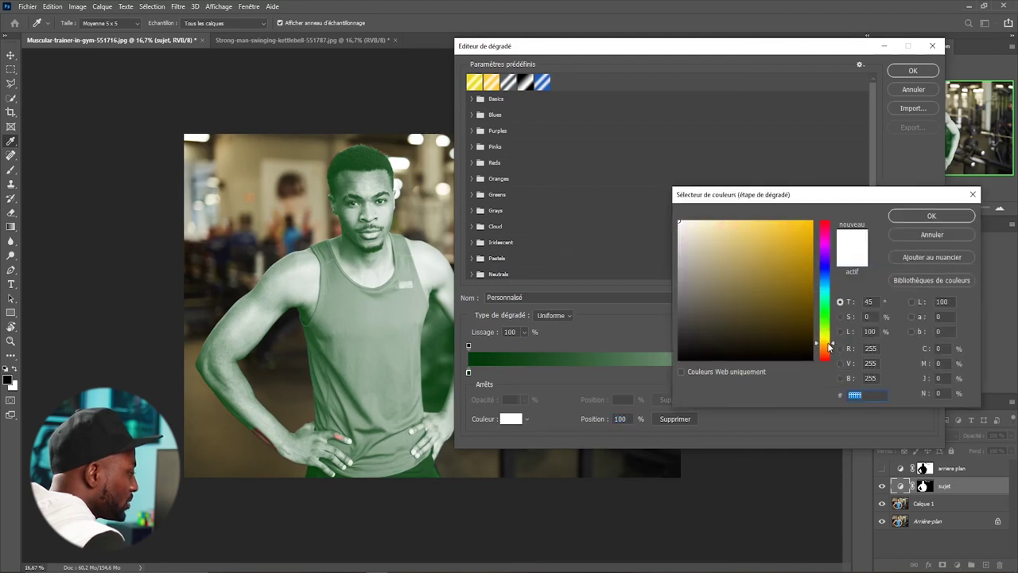
drag(803, 224, 765, 222)
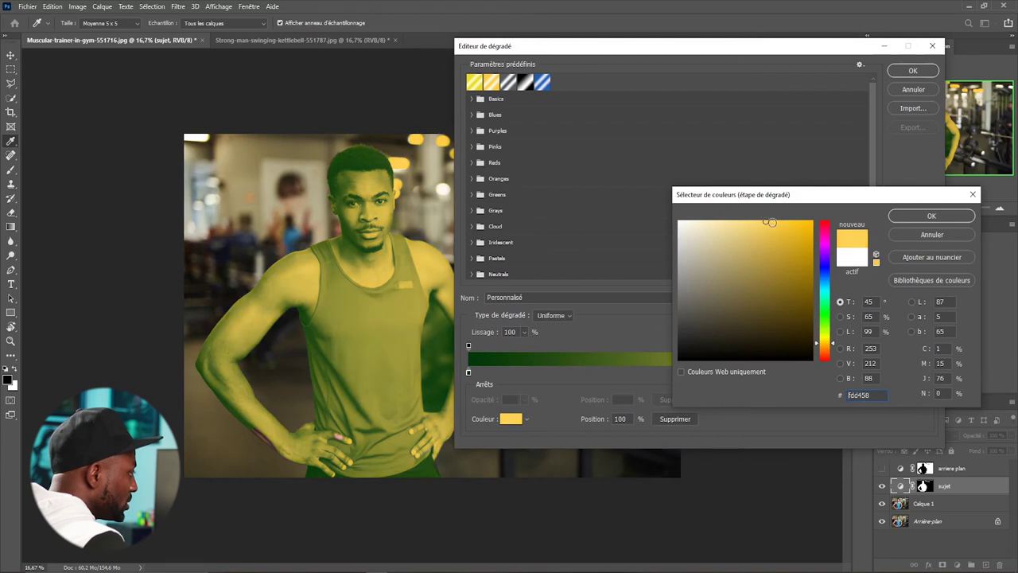
click(903, 216)
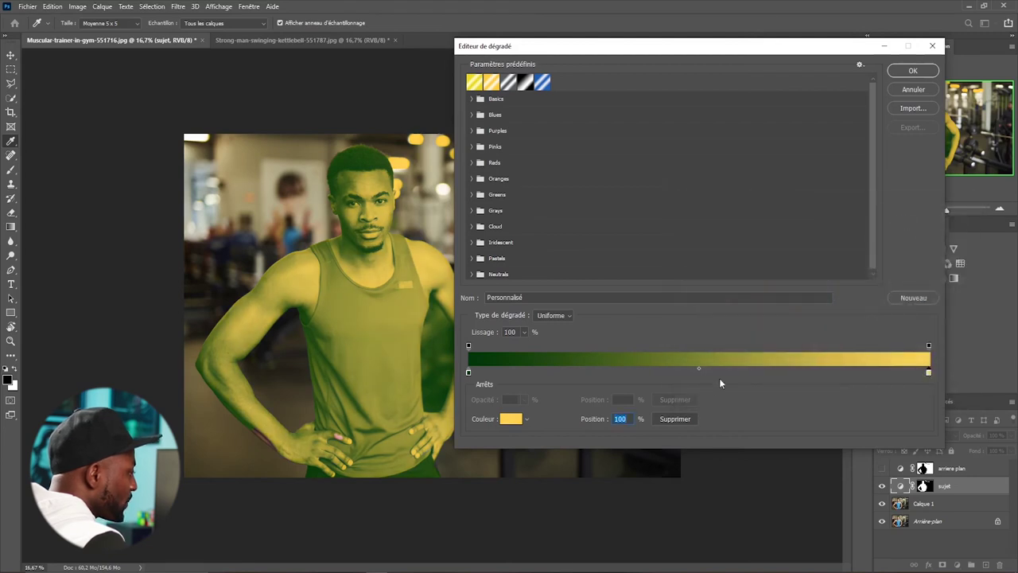
drag(700, 369, 666, 368)
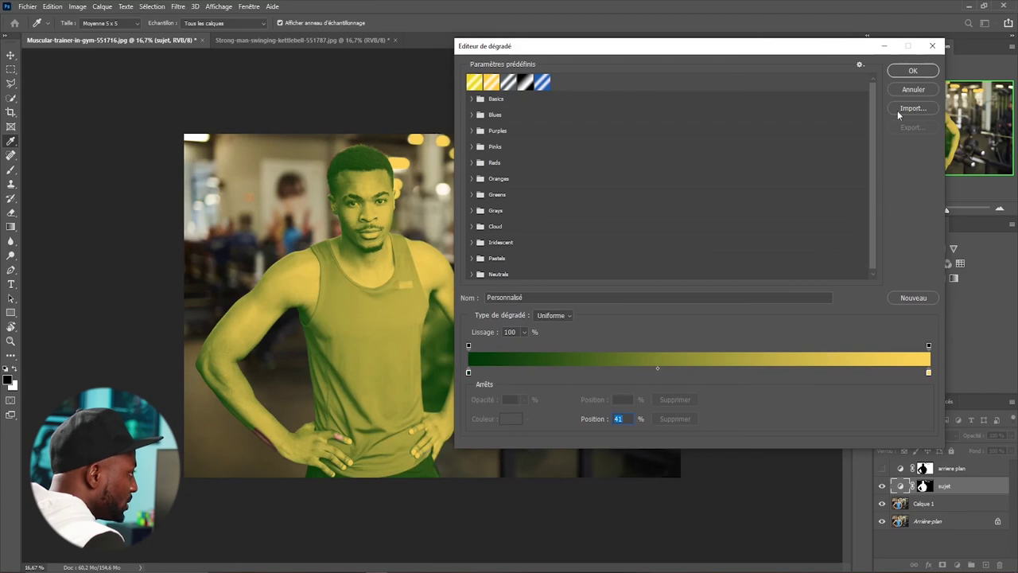
click(902, 72)
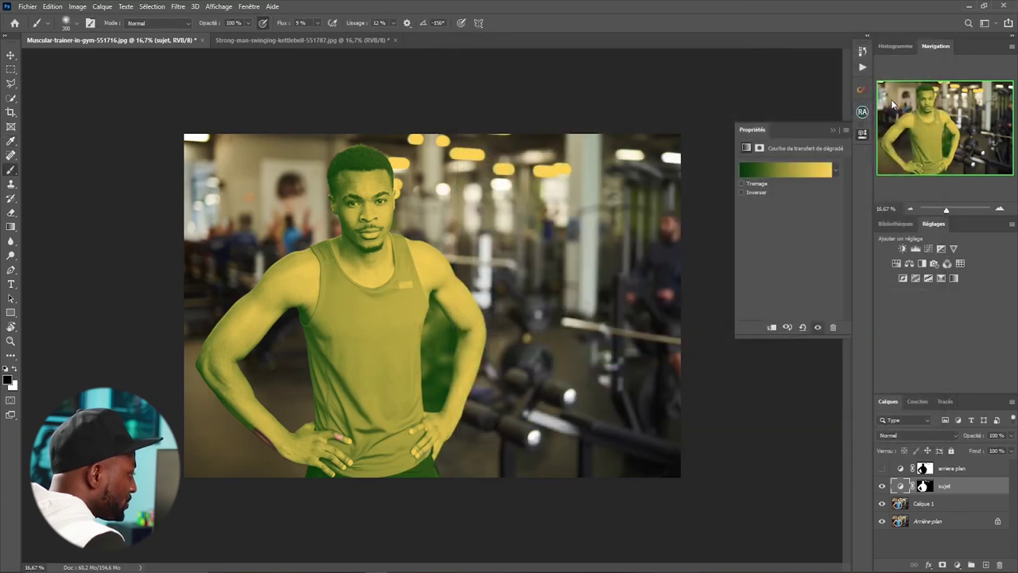
click(952, 438)
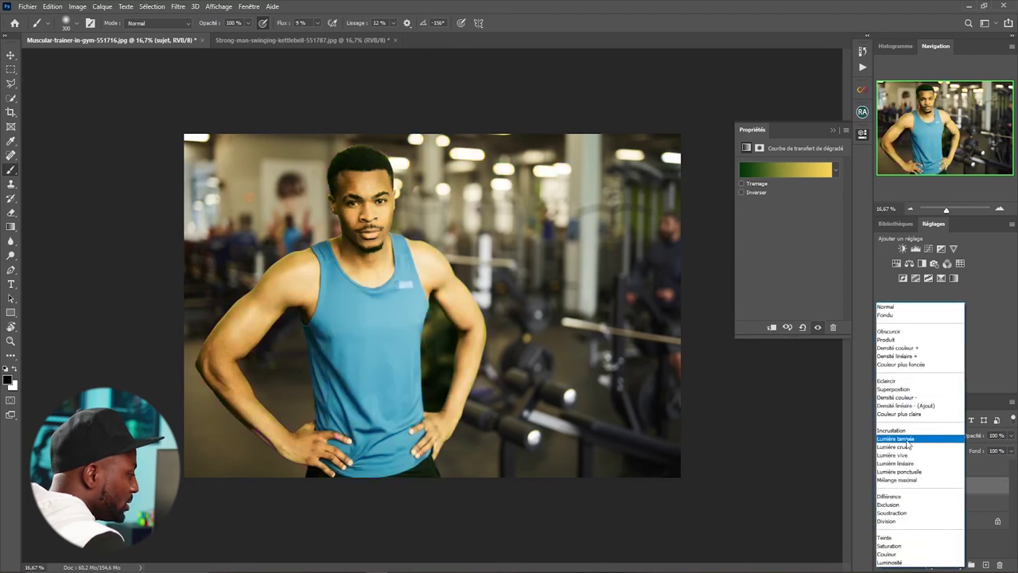
click(907, 442)
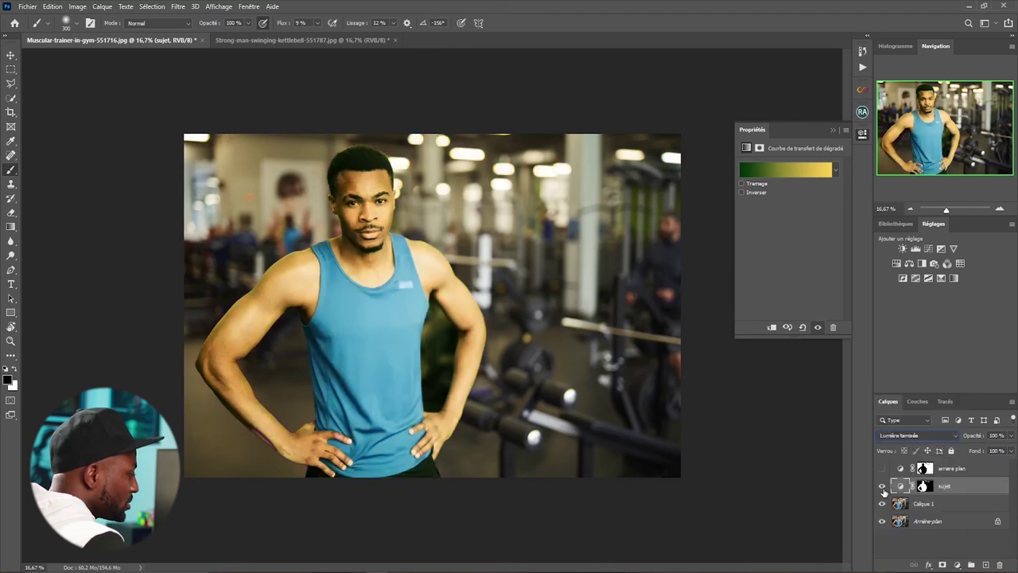
Toggle the sujet gradient map on and off repeatedly to compare the graded subject
click(882, 486)
click(882, 487)
click(883, 487)
click(882, 487)
click(882, 487)
click(882, 487)
click(883, 487)
click(882, 487)
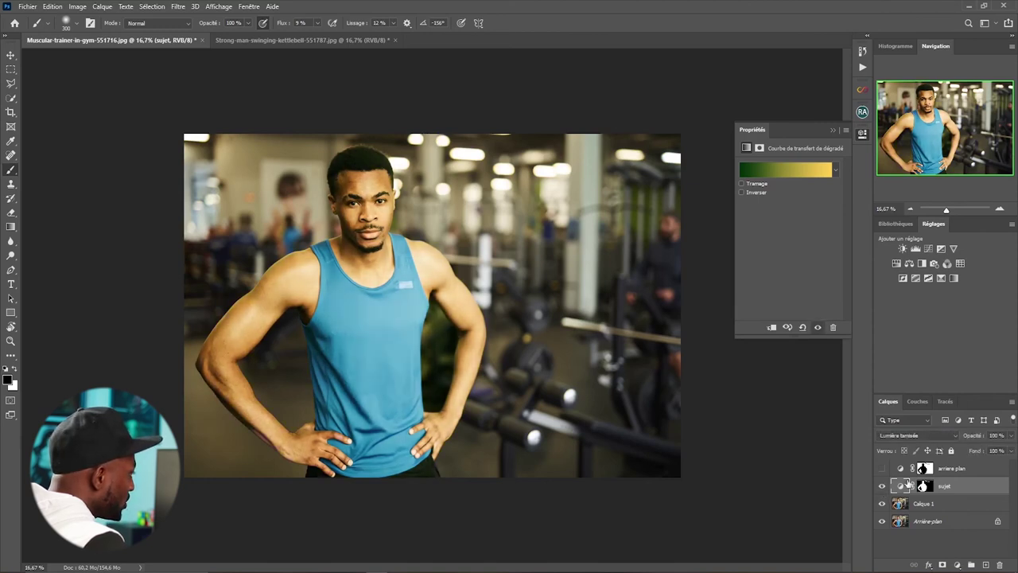
Scrub the sujet layer's opacity to 65 %, 68 %, back to 100 %, then hide it
drag(981, 438, 964, 437)
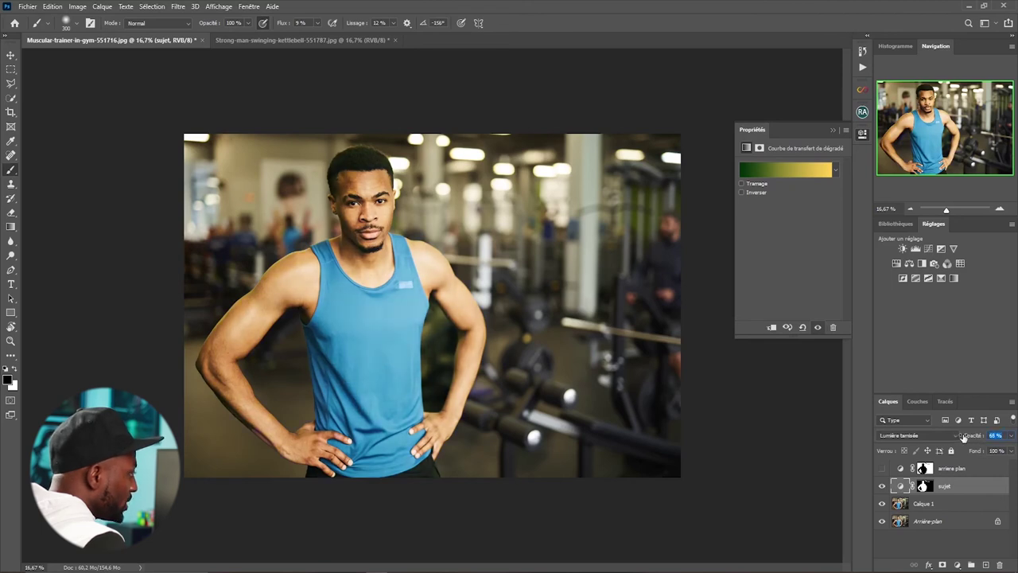
drag(964, 437, 974, 439)
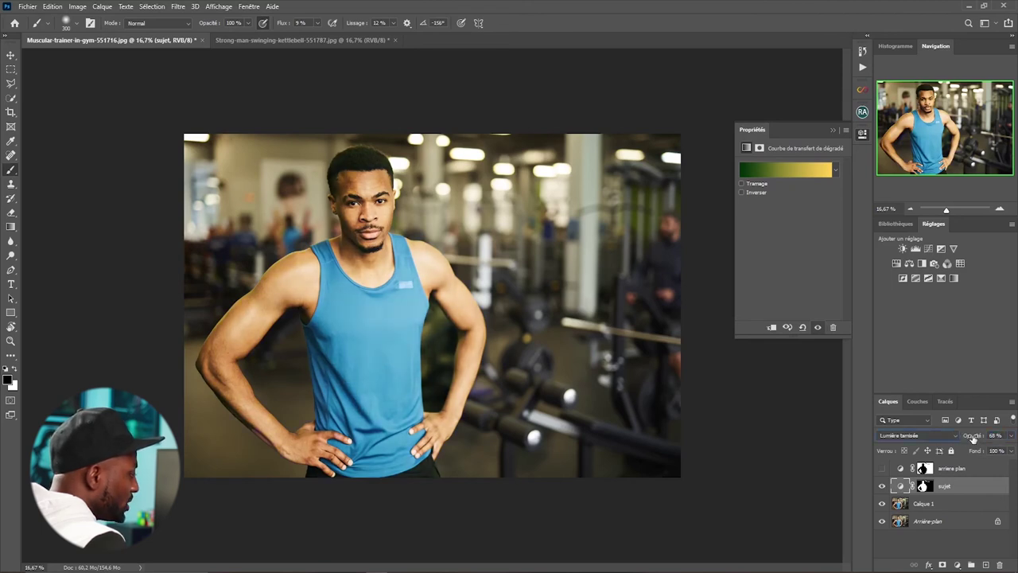
drag(973, 439, 994, 440)
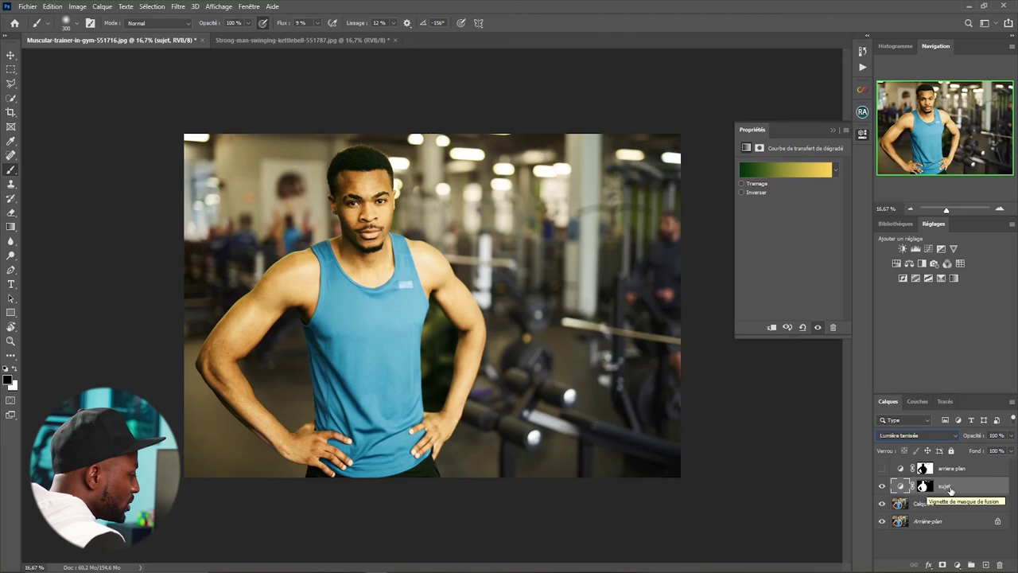
click(881, 486)
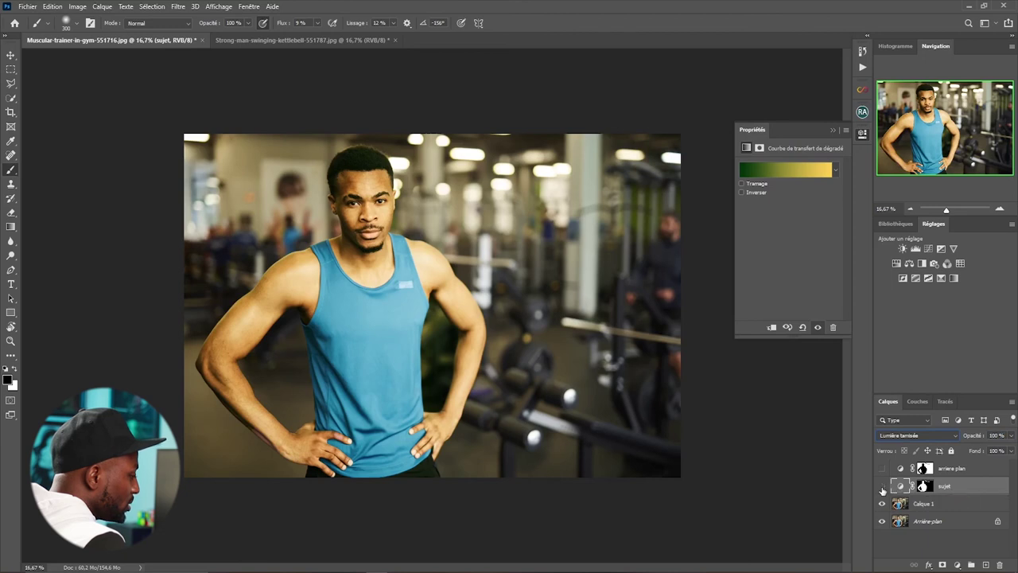
click(947, 468)
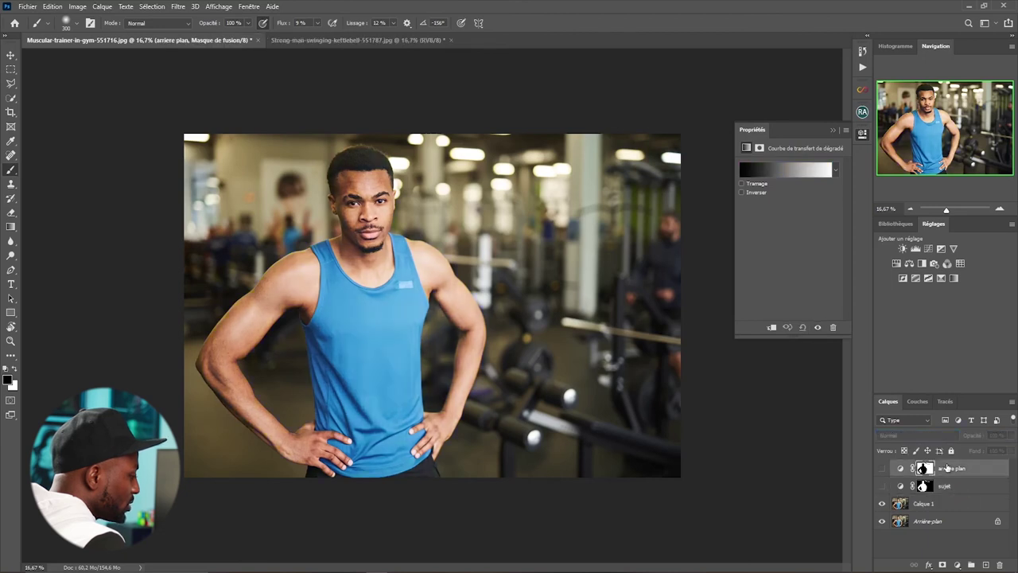
Show the arrière plan gradient map and set its left gradient stop to dark green
click(882, 469)
click(901, 468)
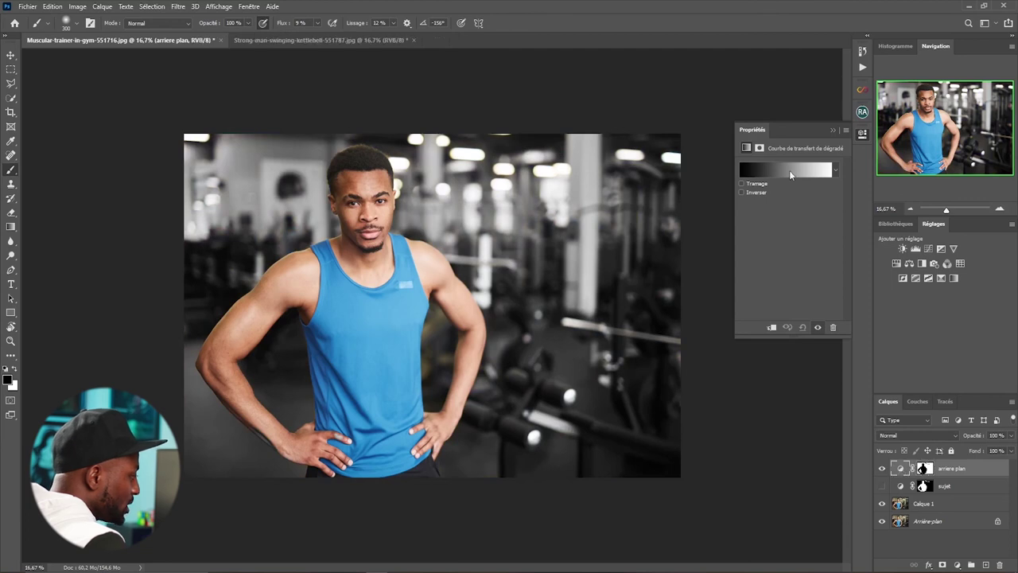
click(790, 171)
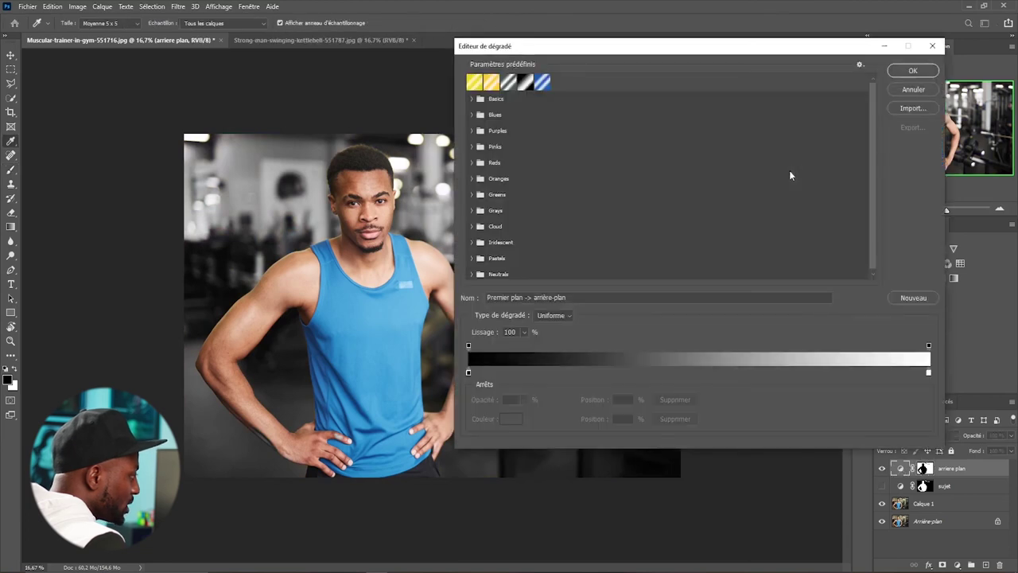
double_click(467, 372)
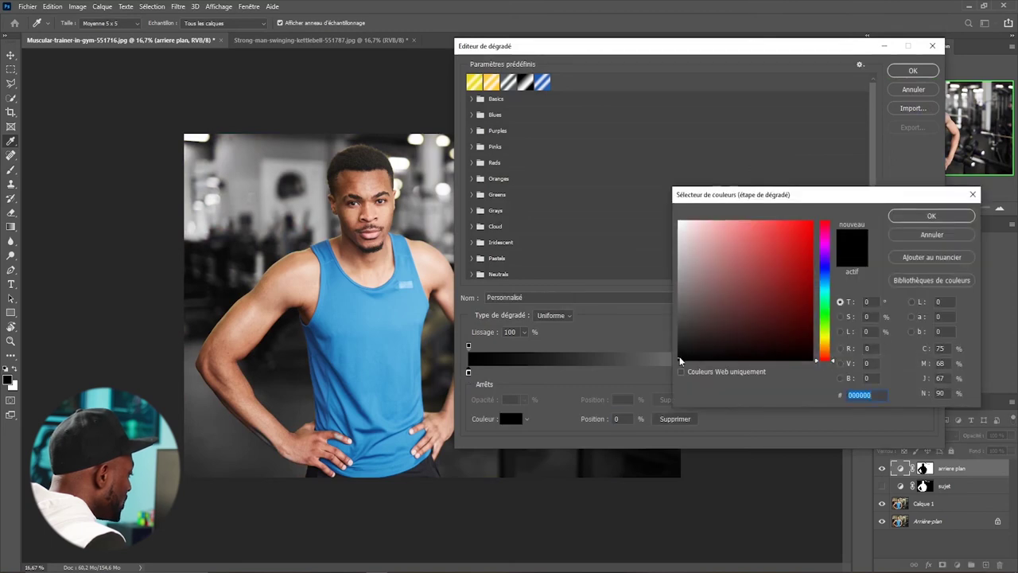
mouse_move(824, 325)
mouse_down()
mouse_move(794, 322)
mouse_move(797, 330)
mouse_up()
click(803, 319)
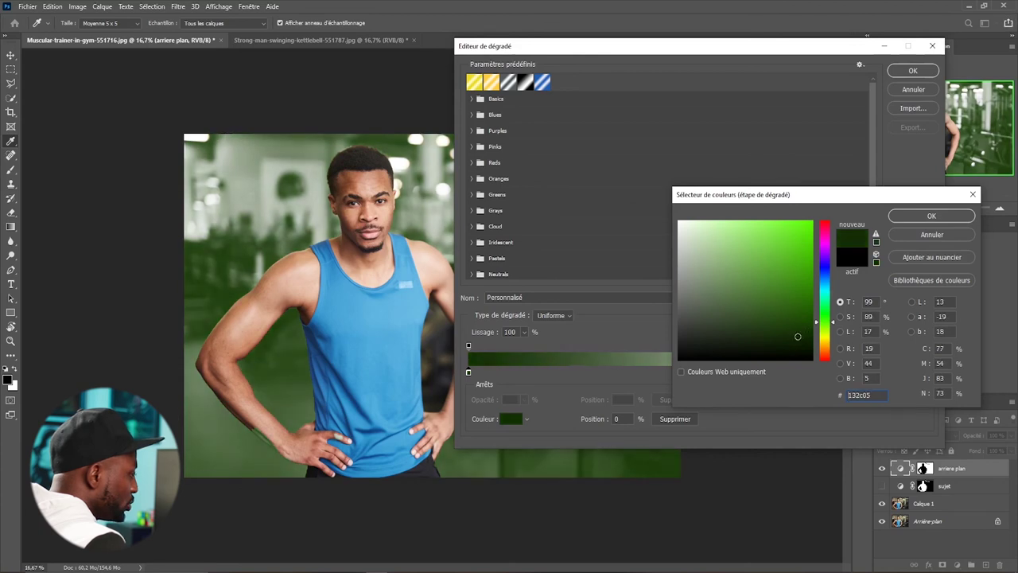
mouse_move(803, 329)
mouse_down()
mouse_move(808, 319)
mouse_move(792, 327)
mouse_up()
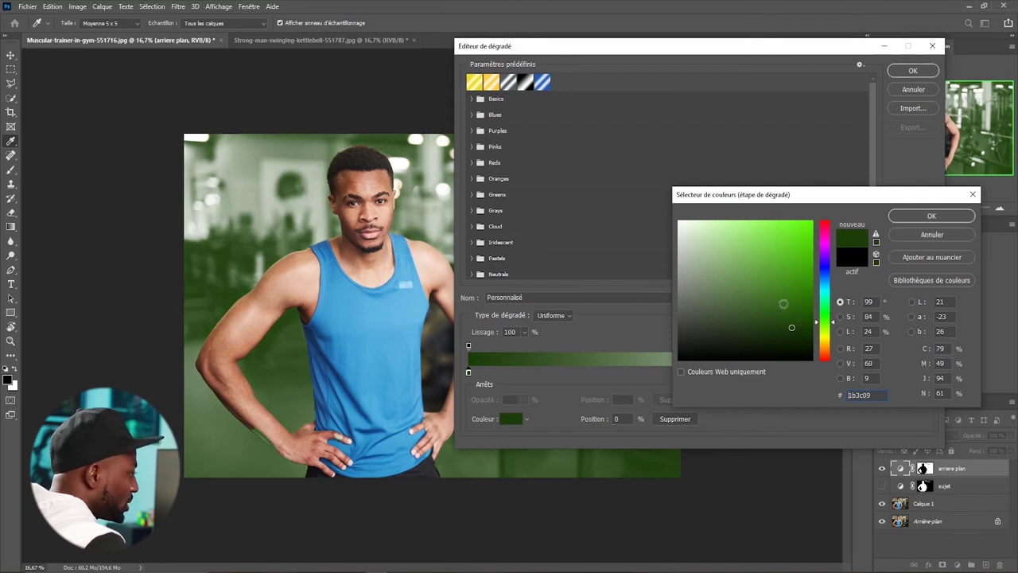
click(914, 217)
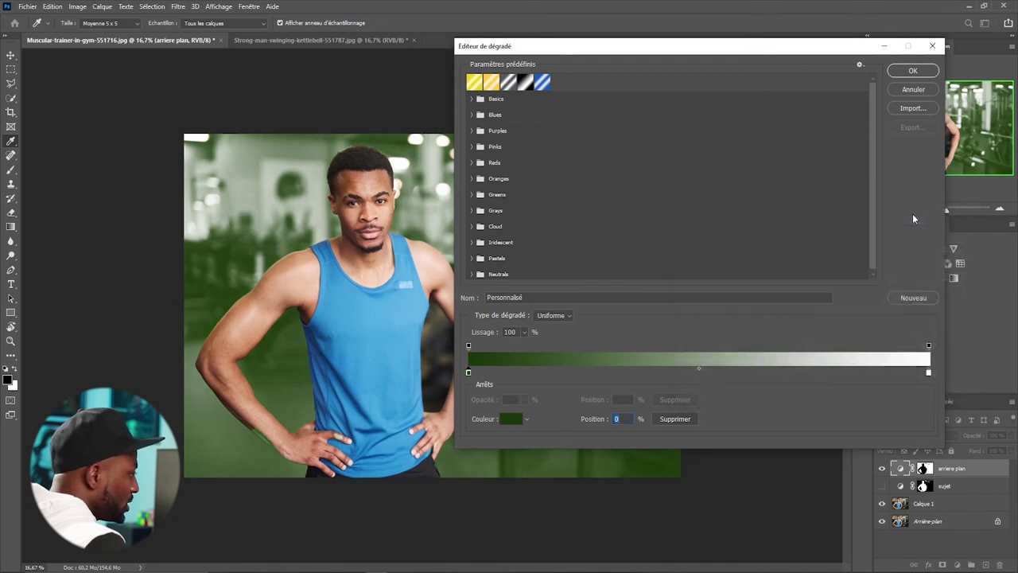
Set the right gradient stop to yellow and apply the green-to-yellow gradient
double_click(930, 371)
drag(830, 321, 830, 342)
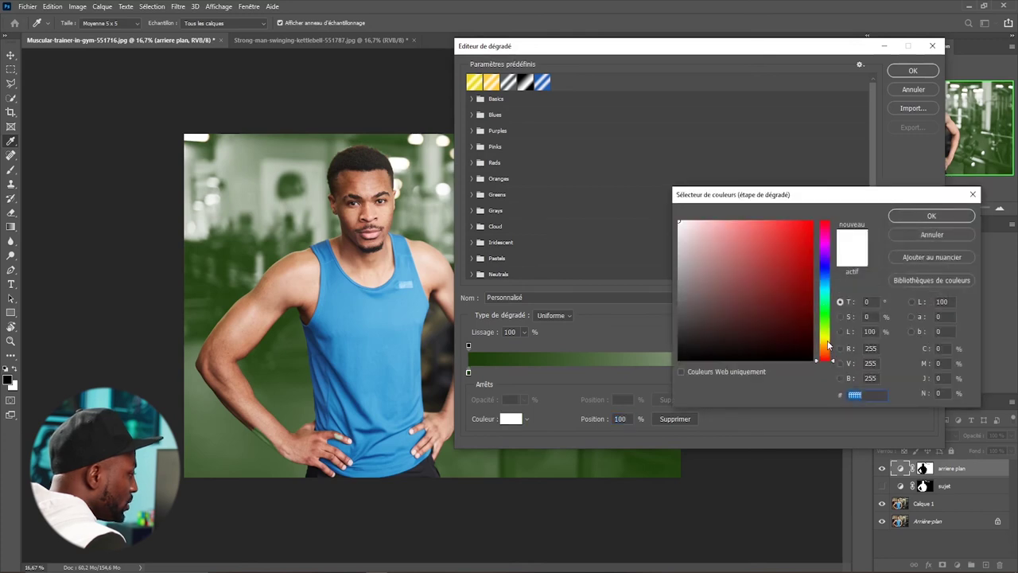
click(787, 225)
drag(787, 225, 789, 225)
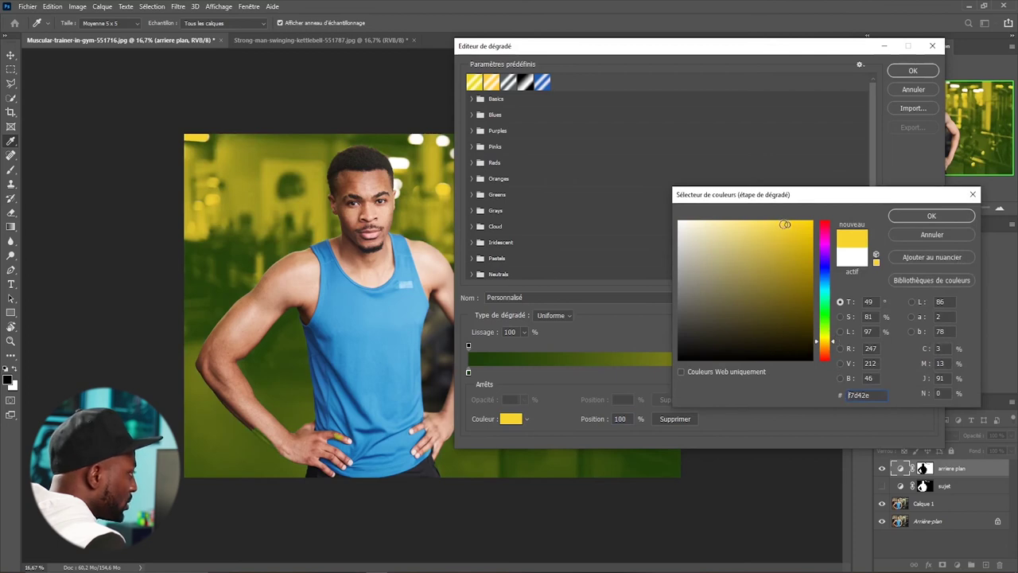
click(914, 216)
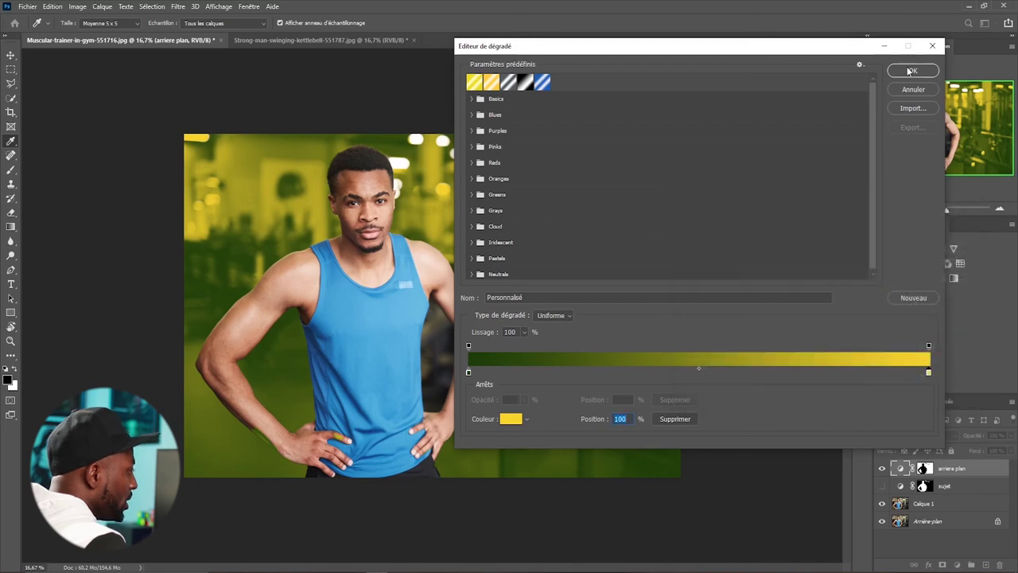
click(912, 71)
click(932, 436)
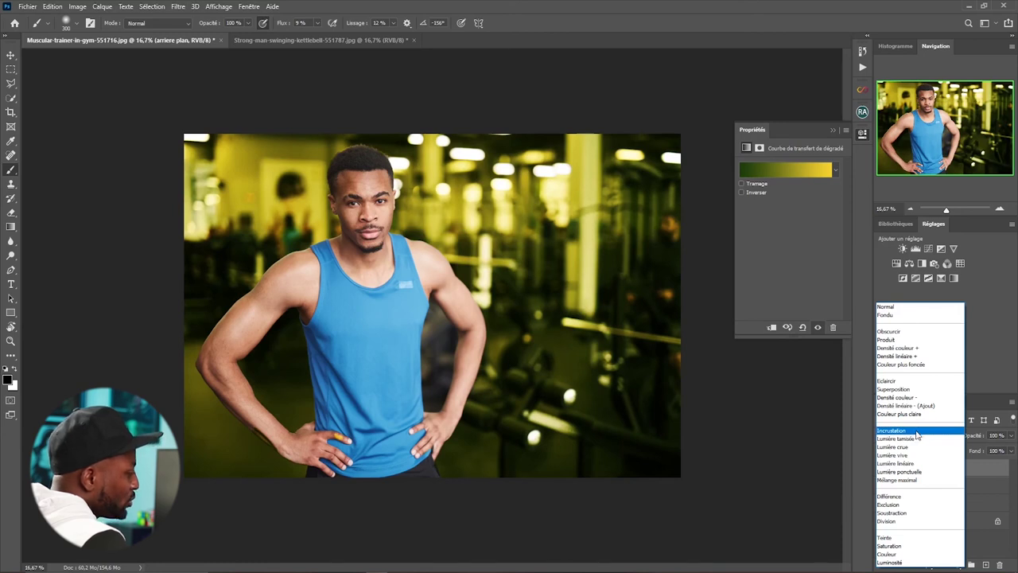
Set arrière plan to Incrustation blend mode, show the sujet grade, and select both layers
click(917, 432)
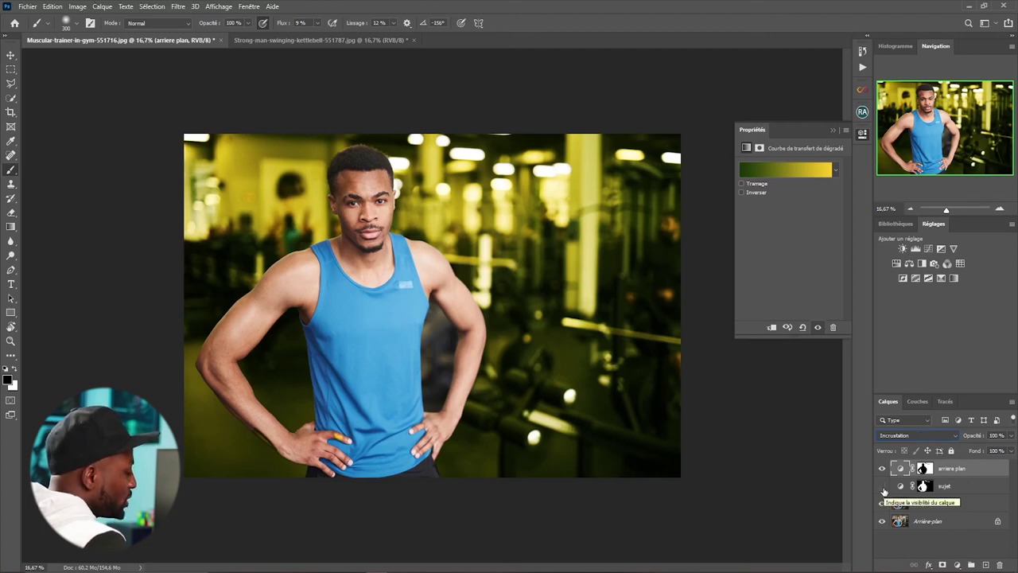
click(883, 487)
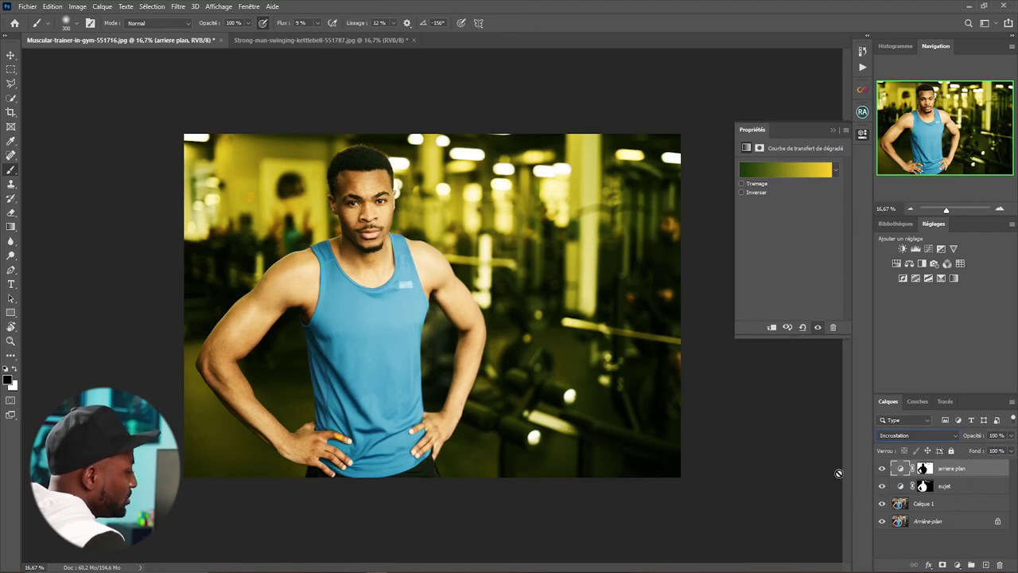
shift+click(968, 487)
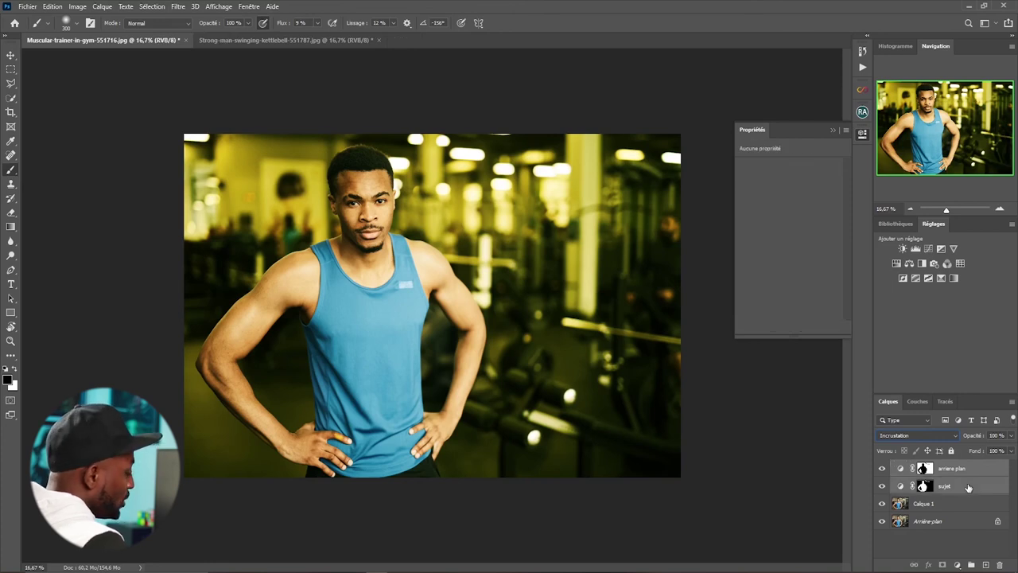
Group both gradient-map layers into Groupe 1 and try its opacity around 66 % and 64 %
key(ctrl+g)
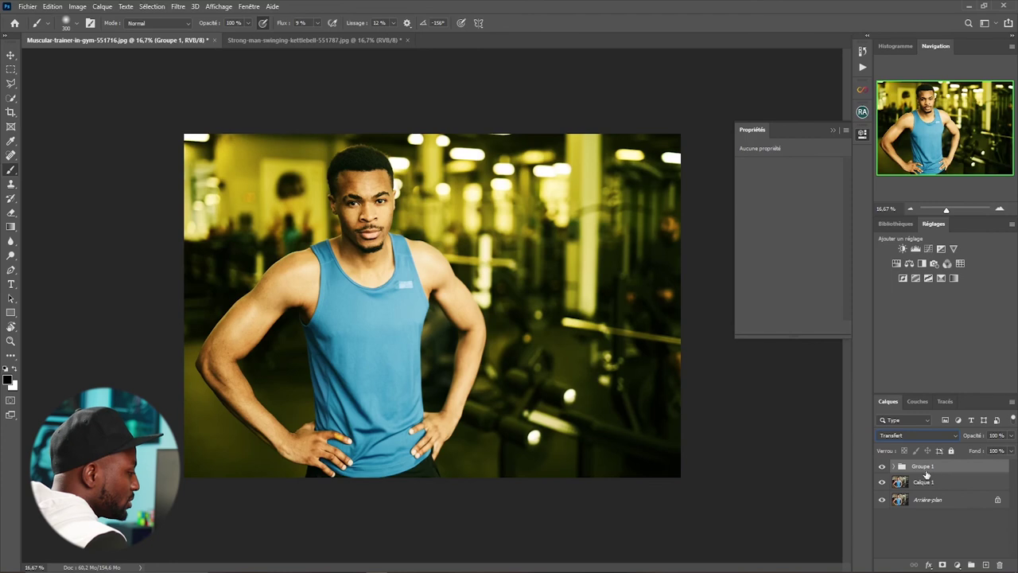
click(881, 466)
click(882, 466)
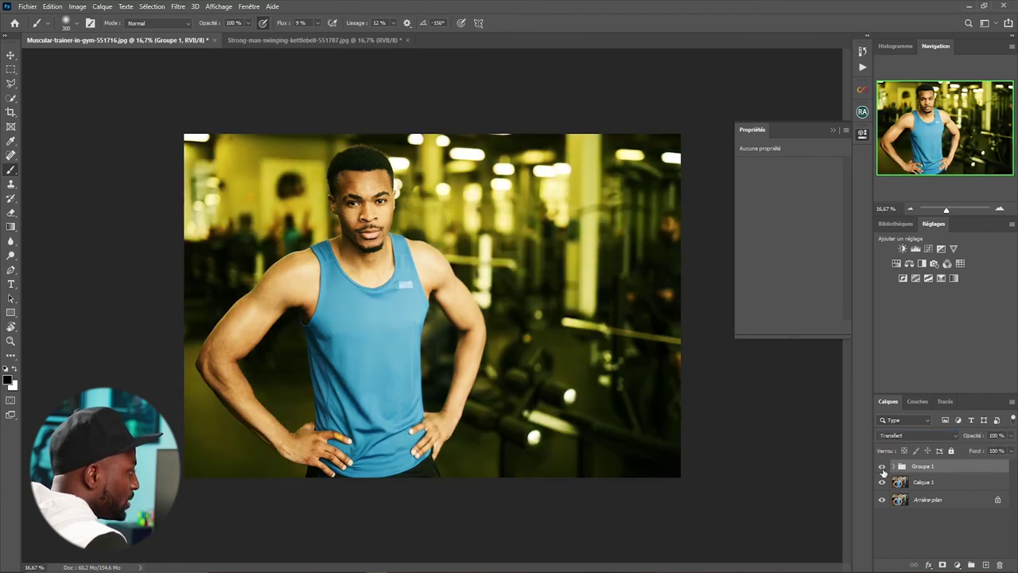
drag(975, 436, 960, 436)
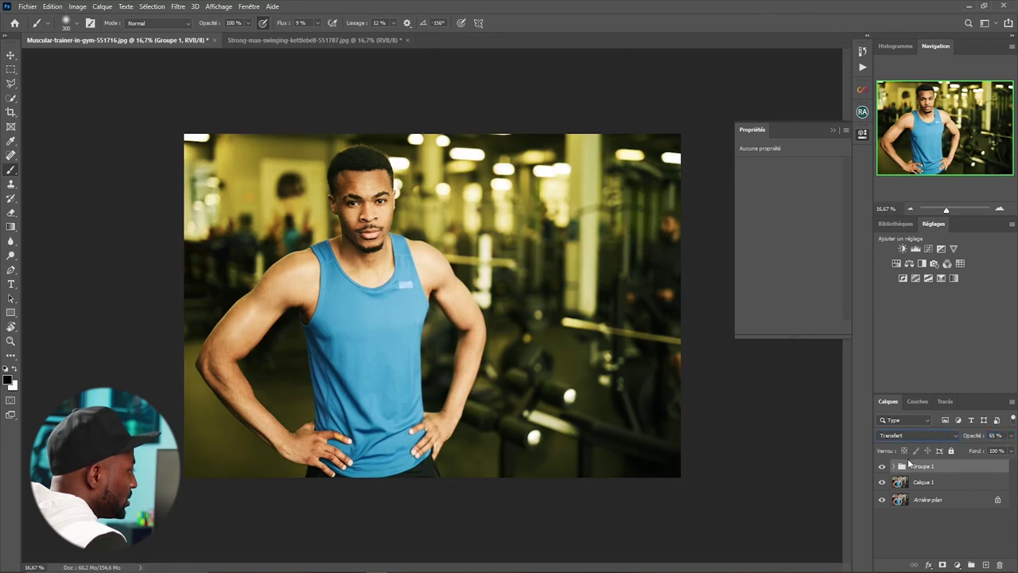
click(881, 466)
click(882, 466)
drag(980, 438, 979, 439)
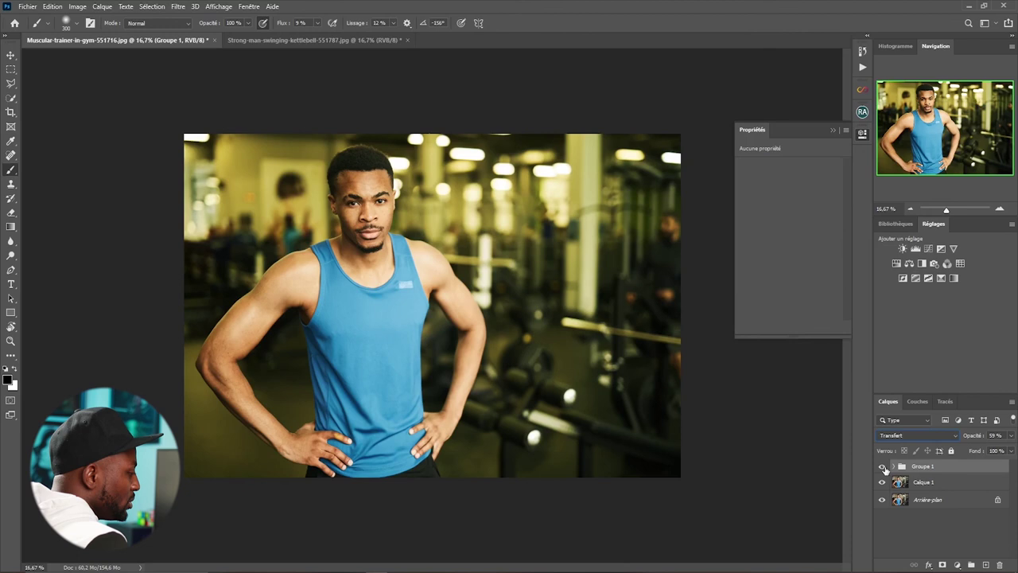
click(882, 467)
click(883, 467)
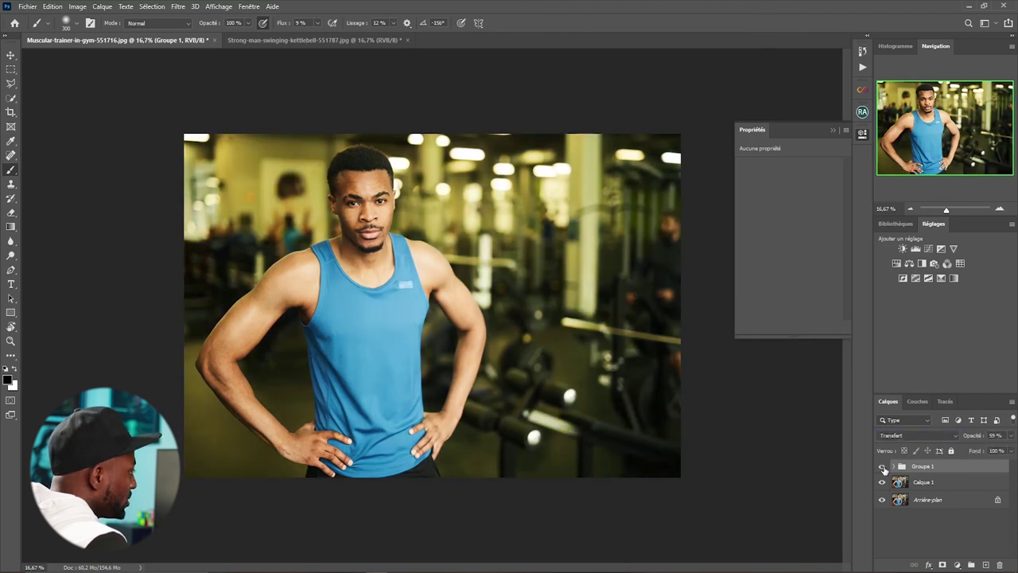
Set Groupe 1's opacity to 50 % and compare the grade on and off
click(995, 436)
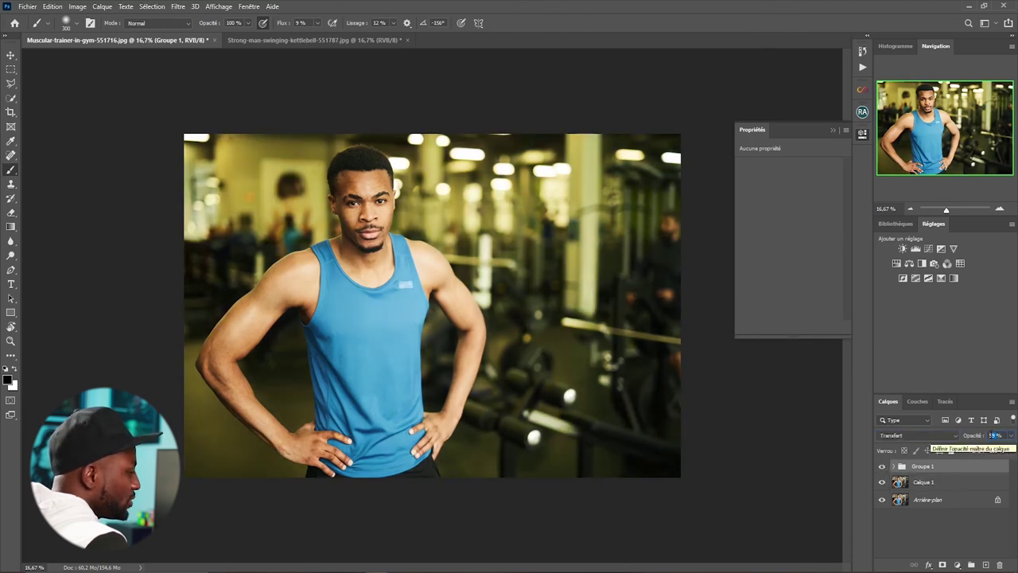
text(50)
key(Return)
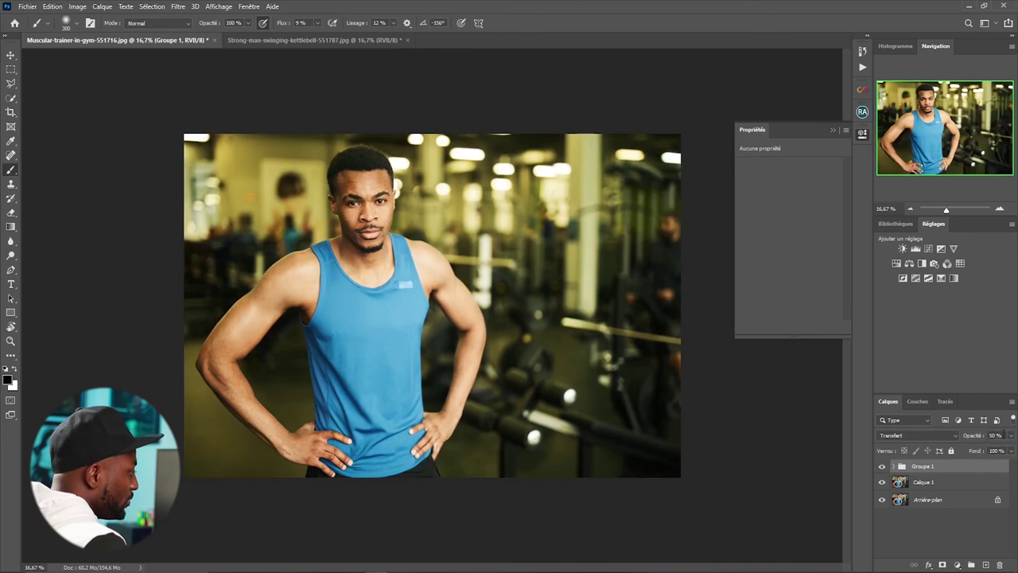
click(881, 467)
click(881, 467)
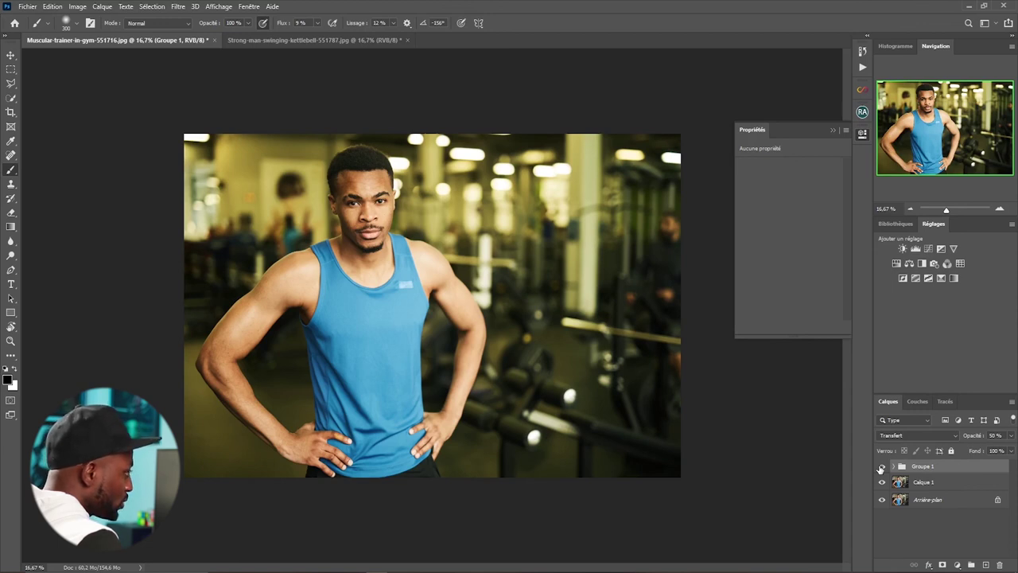
Stop recording the ton_vert_orange action and collapse its steps in the Actions panel
click(862, 68)
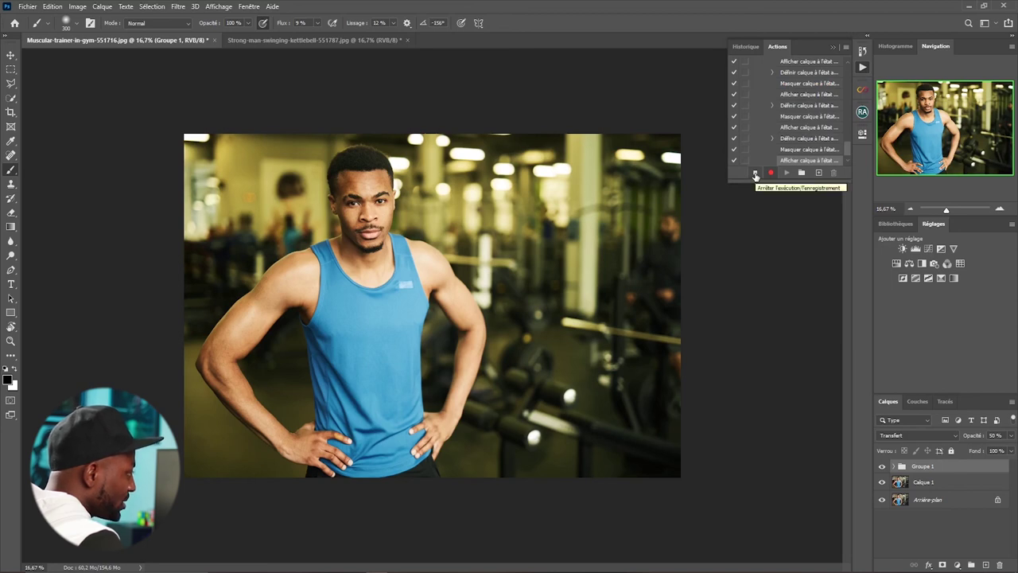
click(756, 173)
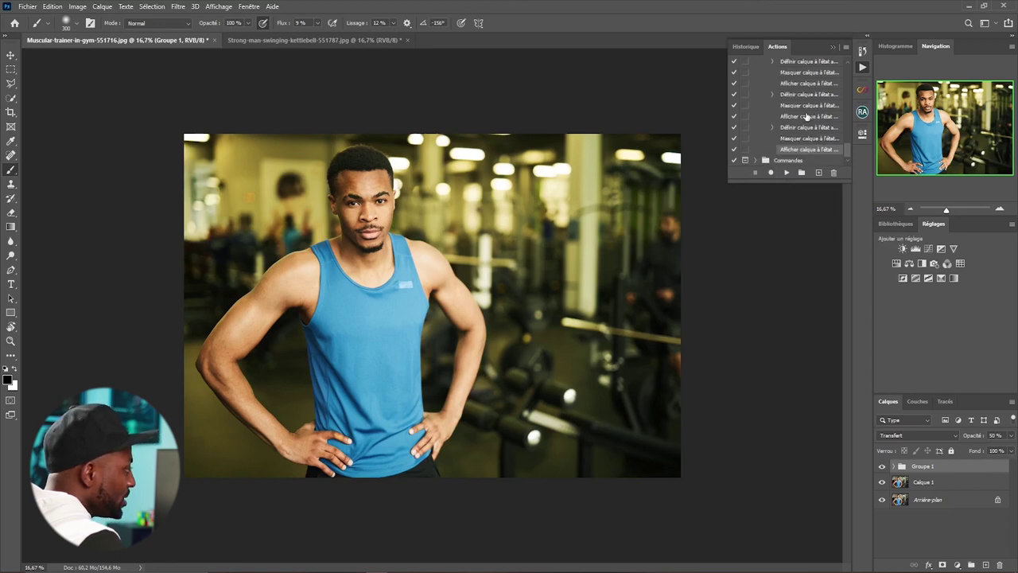
scroll(806, 117, up, 3)
scroll(813, 110, up, 3)
scroll(812, 111, up, 2)
scroll(812, 113, up, 2)
scroll(813, 117, up, 2)
click(763, 117)
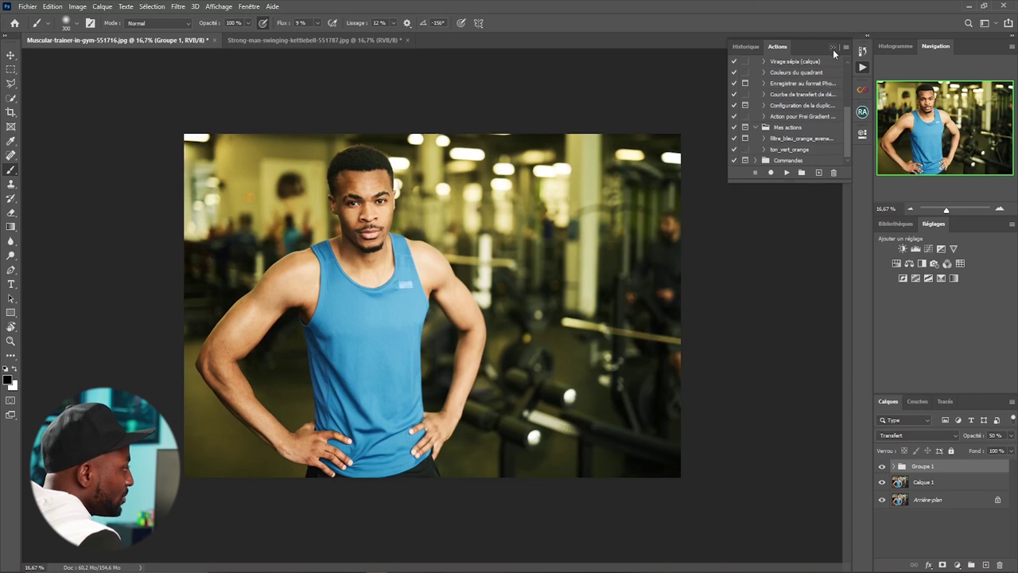
click(833, 49)
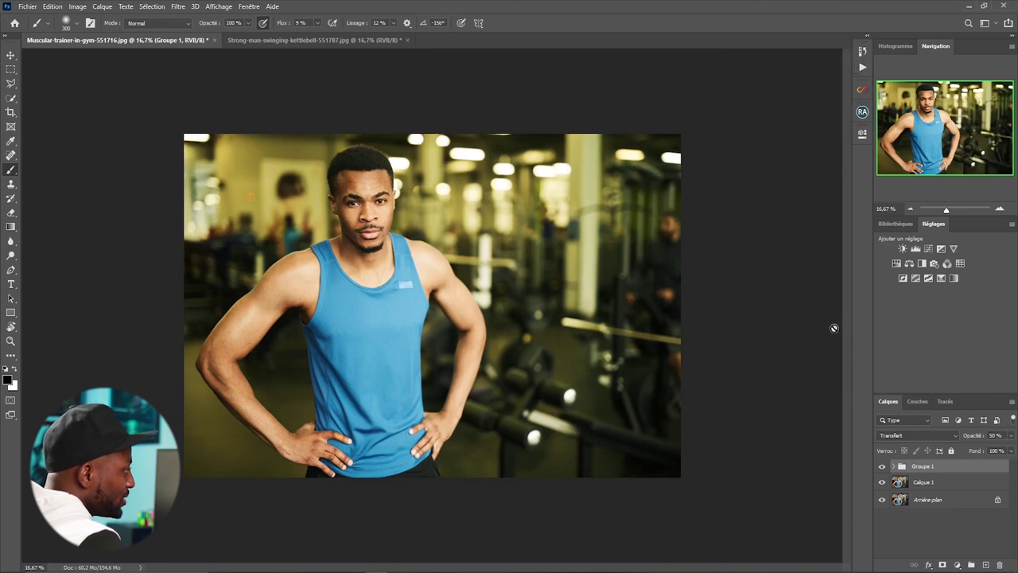
Remove the Calque 1 and Groupe 1 grade layers from the trainer photo
click(946, 483)
key(ctrl+e)
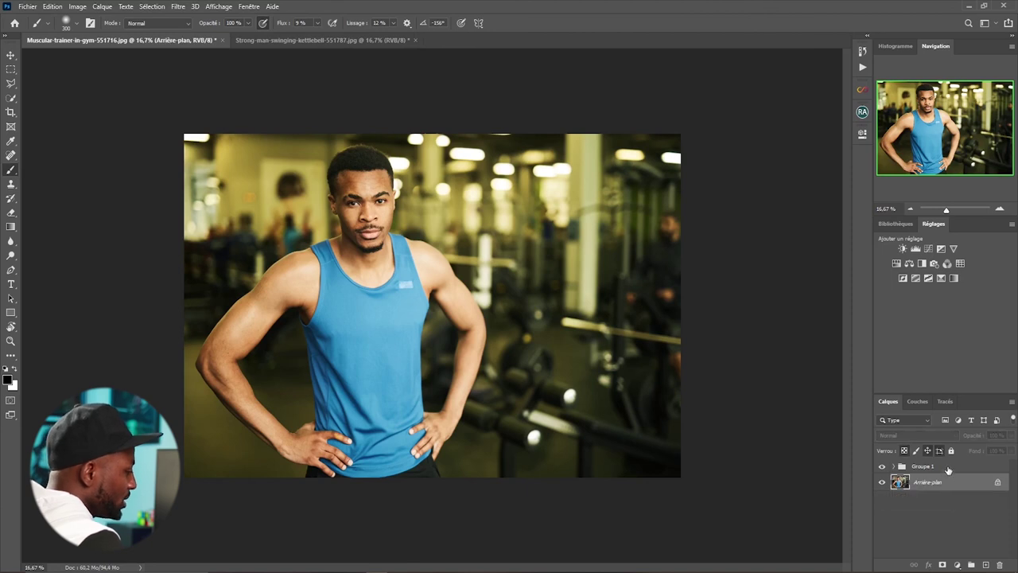
key(ctrl+shift+e)
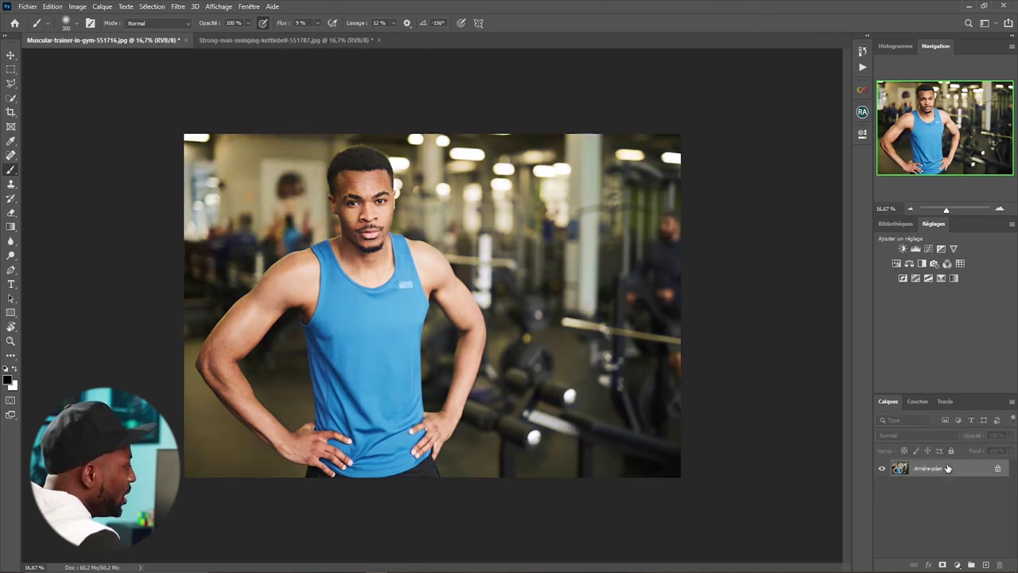
Replay the ton_vert_orange action to rebuild the grade on the trainer photo
click(862, 69)
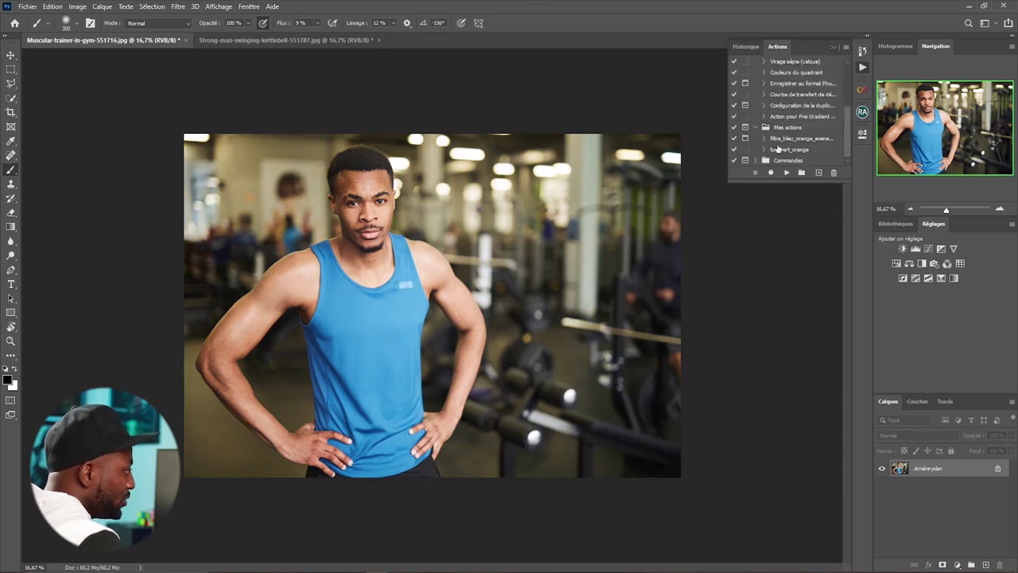
click(785, 151)
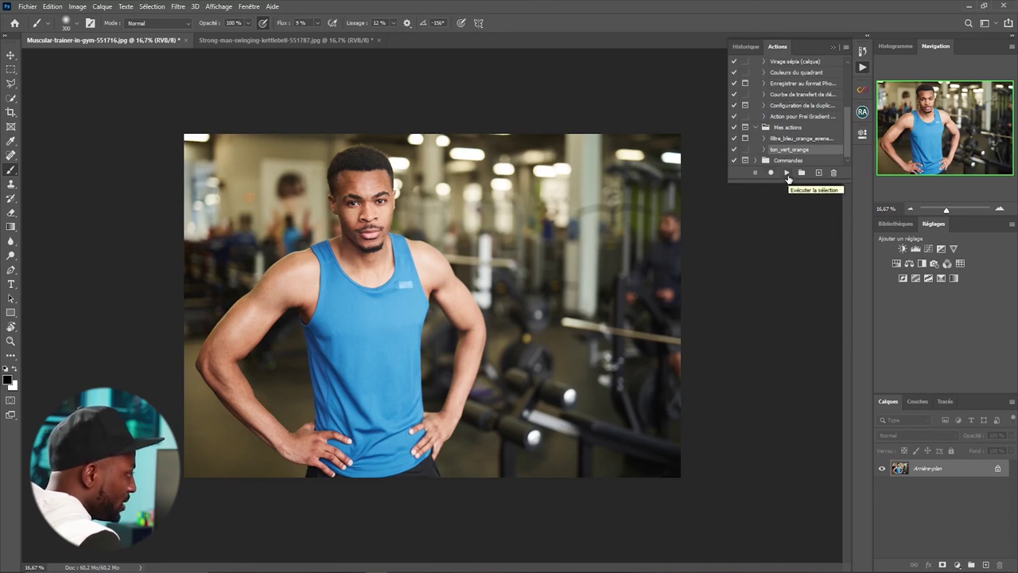
click(788, 173)
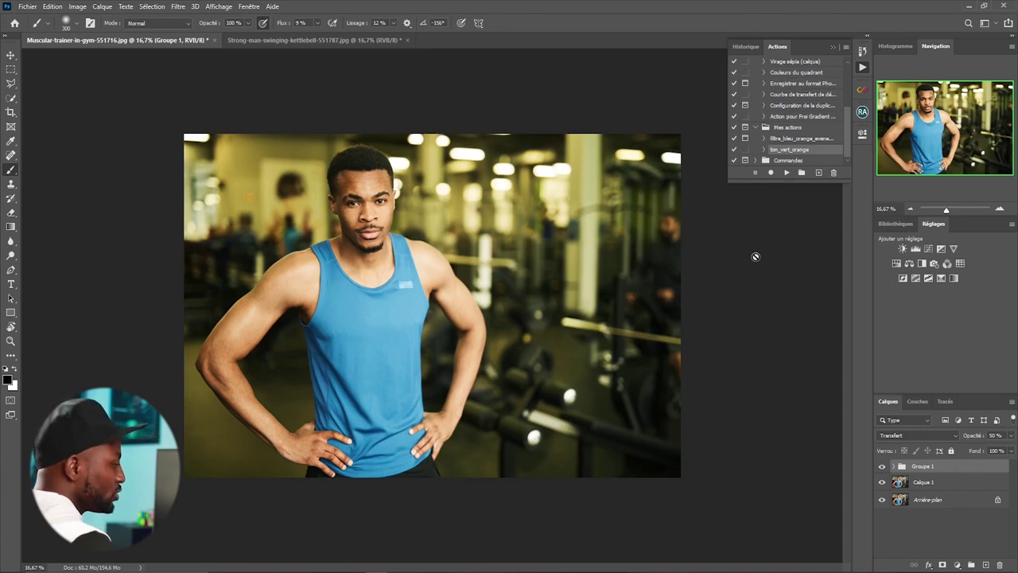
Run ton_vert_orange on the kettlebell photo and compare it with and without the grade
click(340, 41)
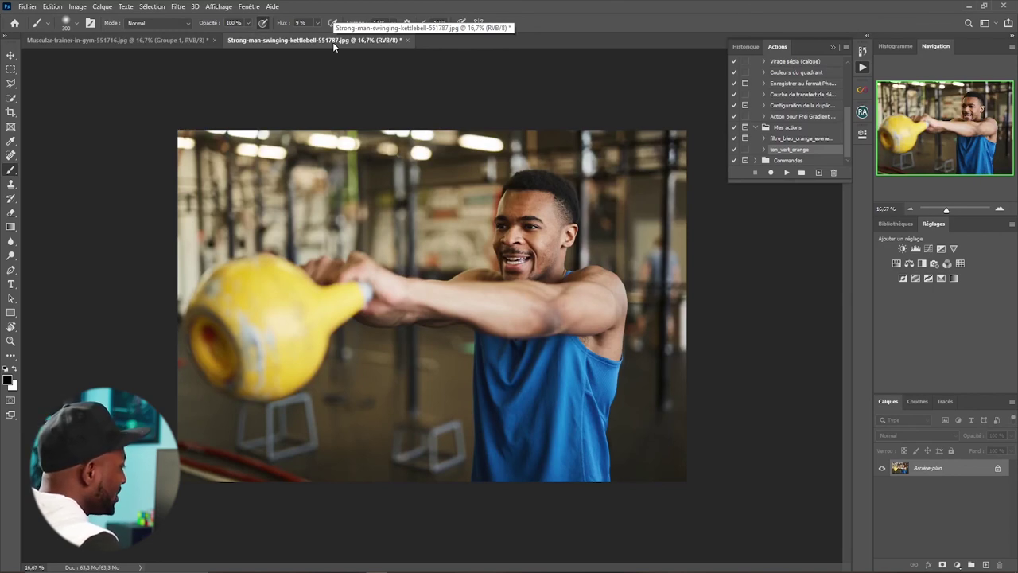
click(787, 172)
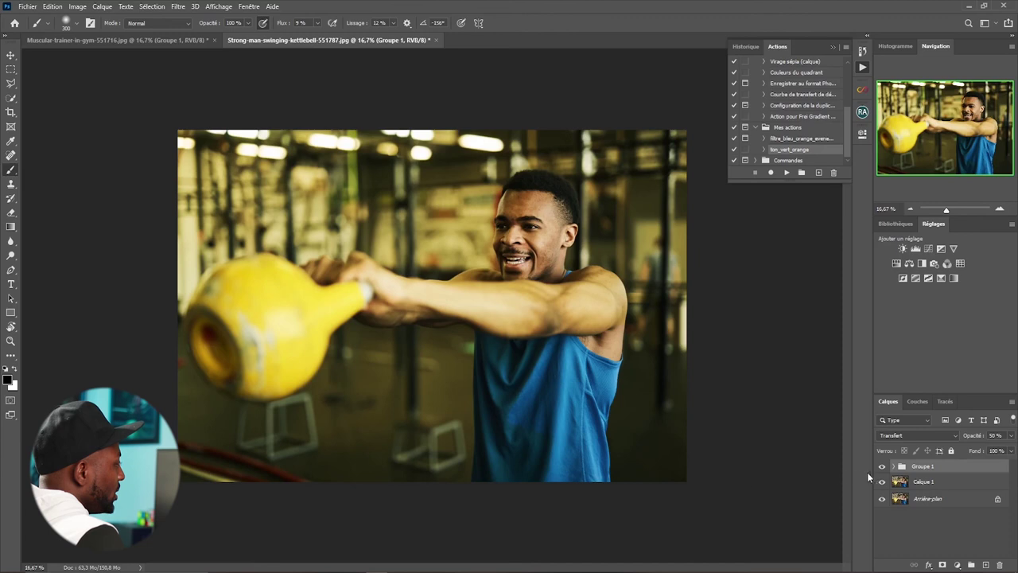
click(882, 469)
click(882, 470)
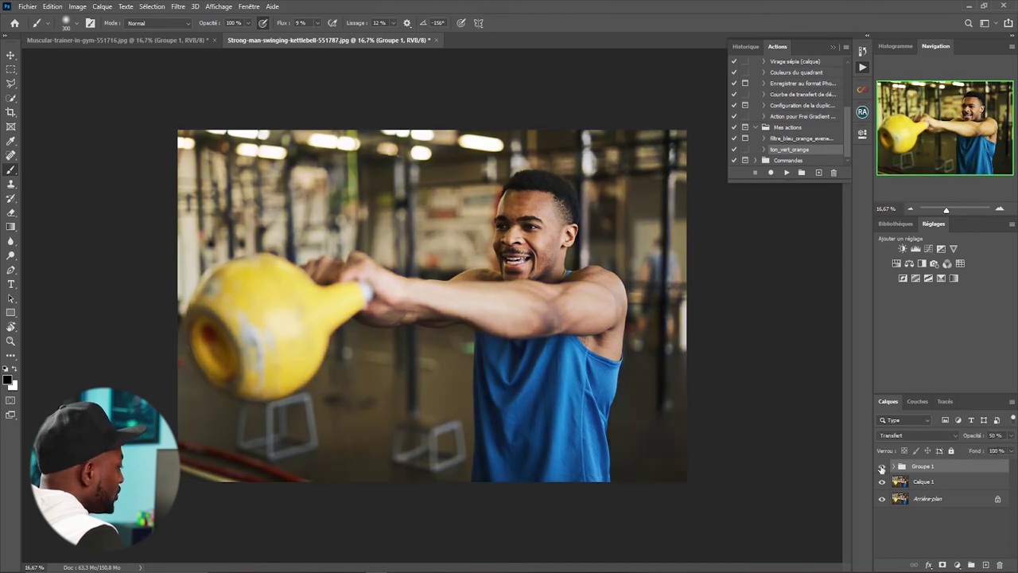
click(882, 470)
click(881, 469)
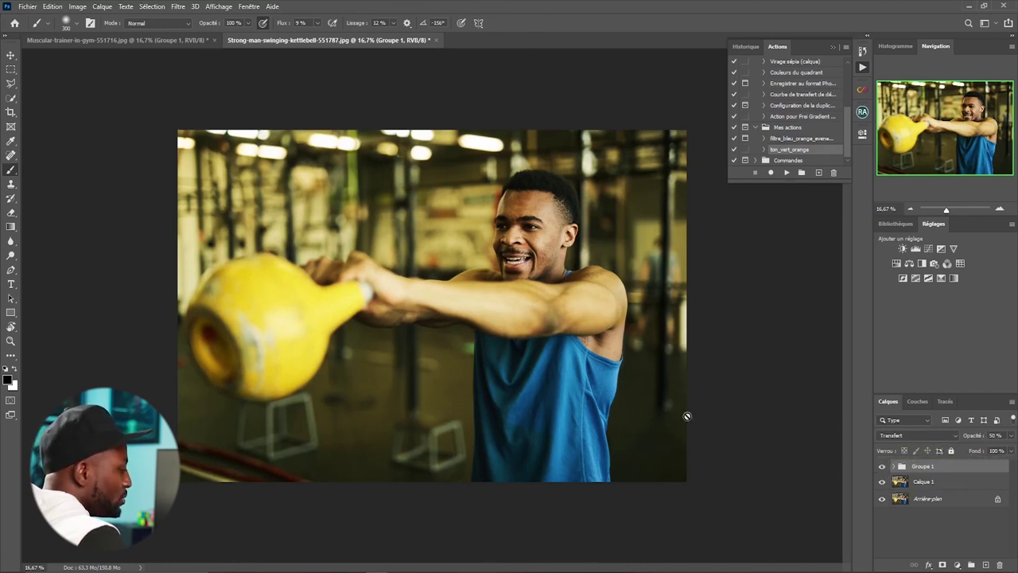
Lower Groupe 1's opacity to 42 % and toggle it to compare before and after
drag(978, 438, 960, 440)
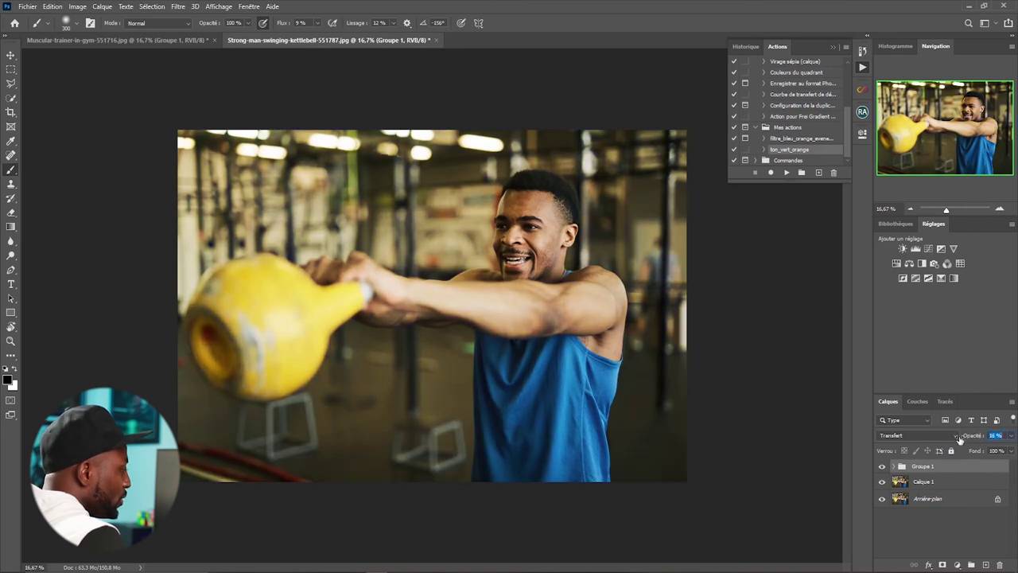
click(882, 467)
click(883, 467)
click(882, 467)
click(883, 467)
click(882, 467)
click(882, 467)
click(882, 467)
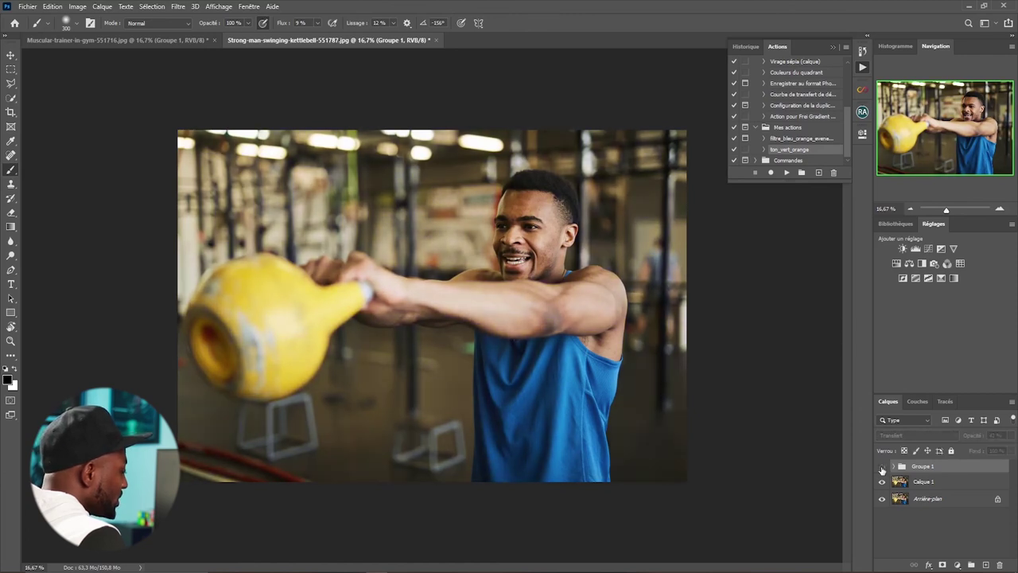